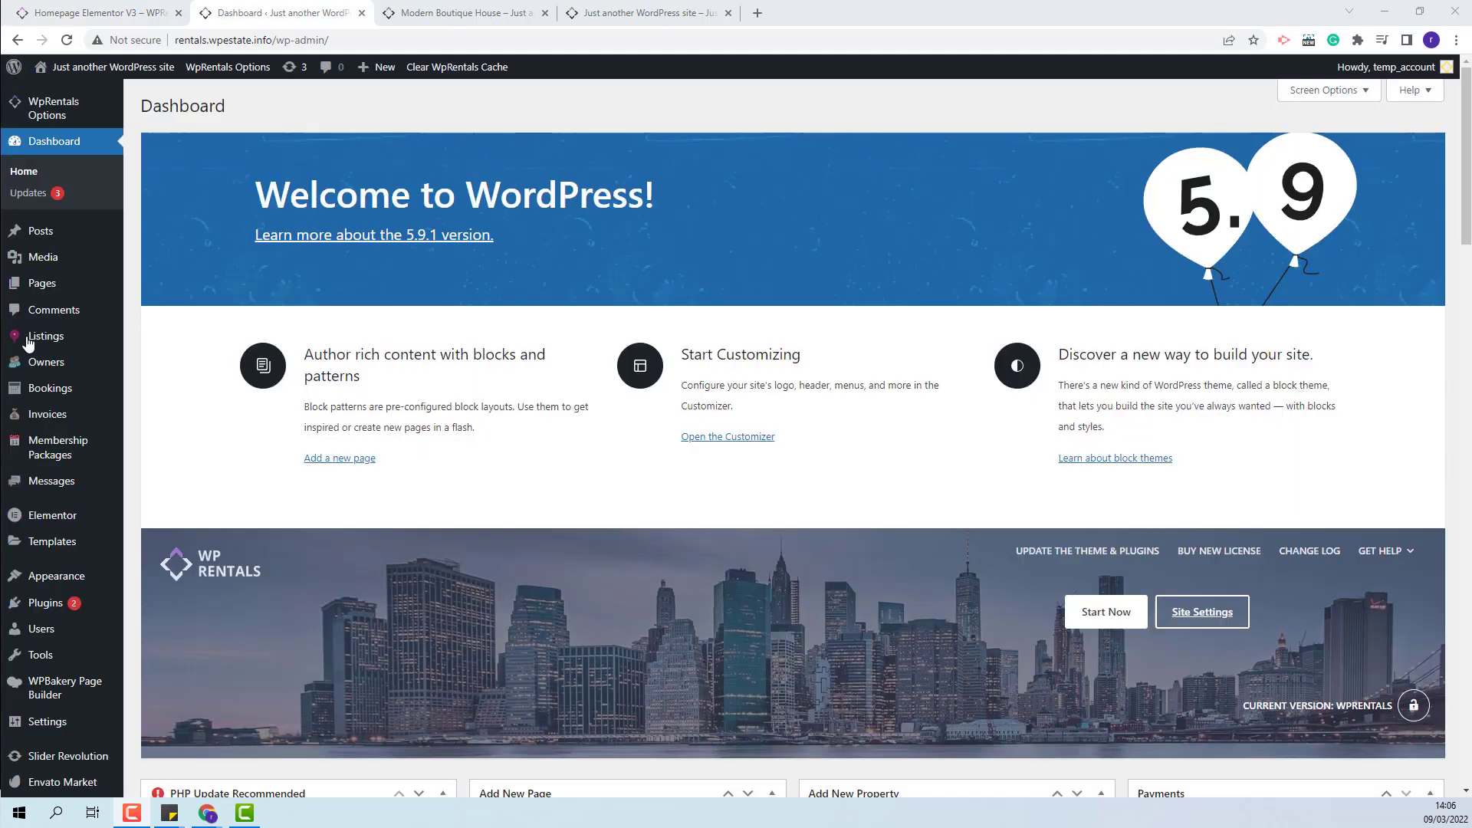
Step: Open the listing Categories admin page and view the Category options in the front-end Add New Listing form
left_click(141, 387)
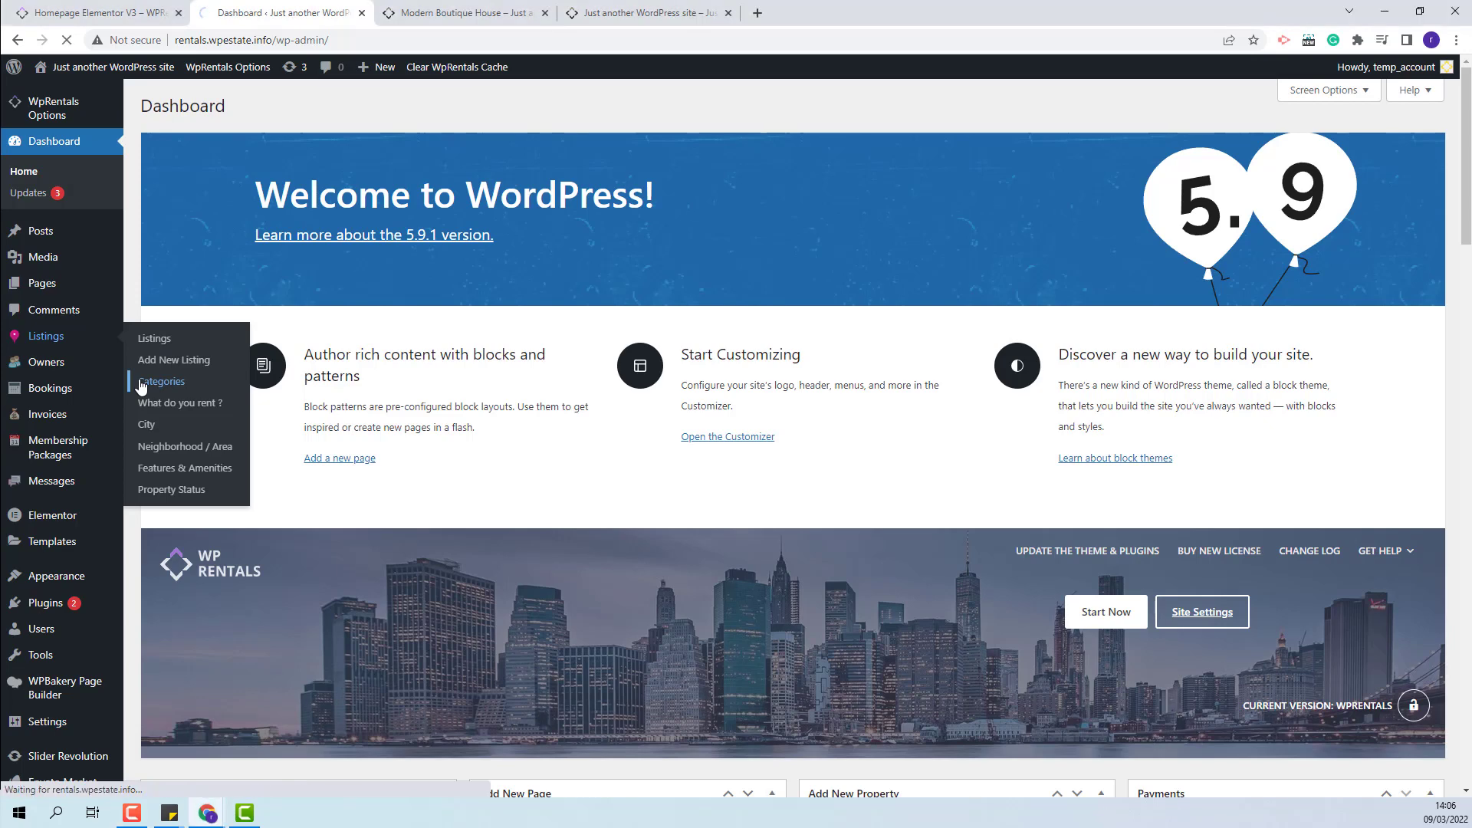
scroll(699, 460, "down", 3)
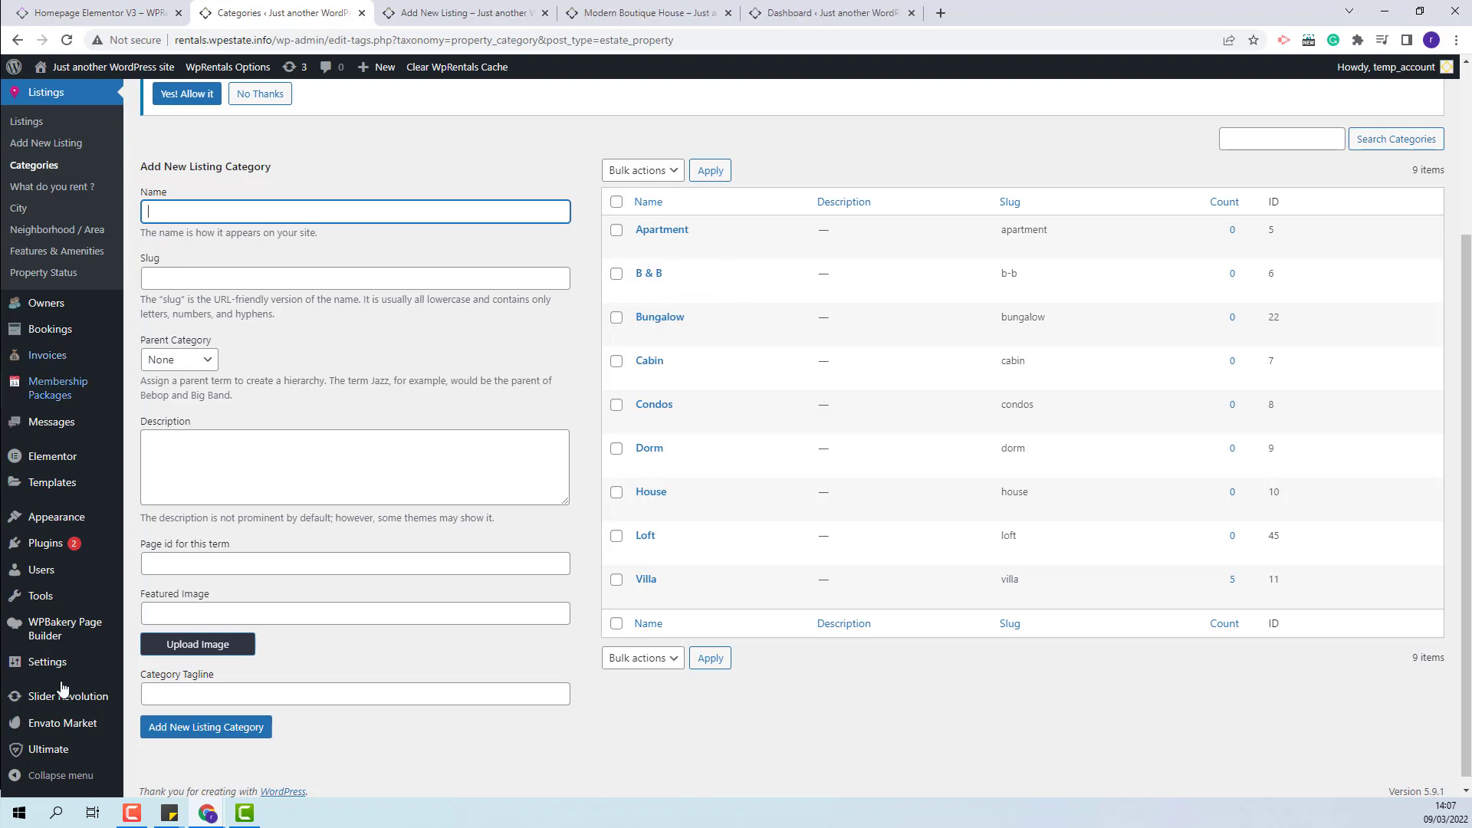
left_click(418, 24)
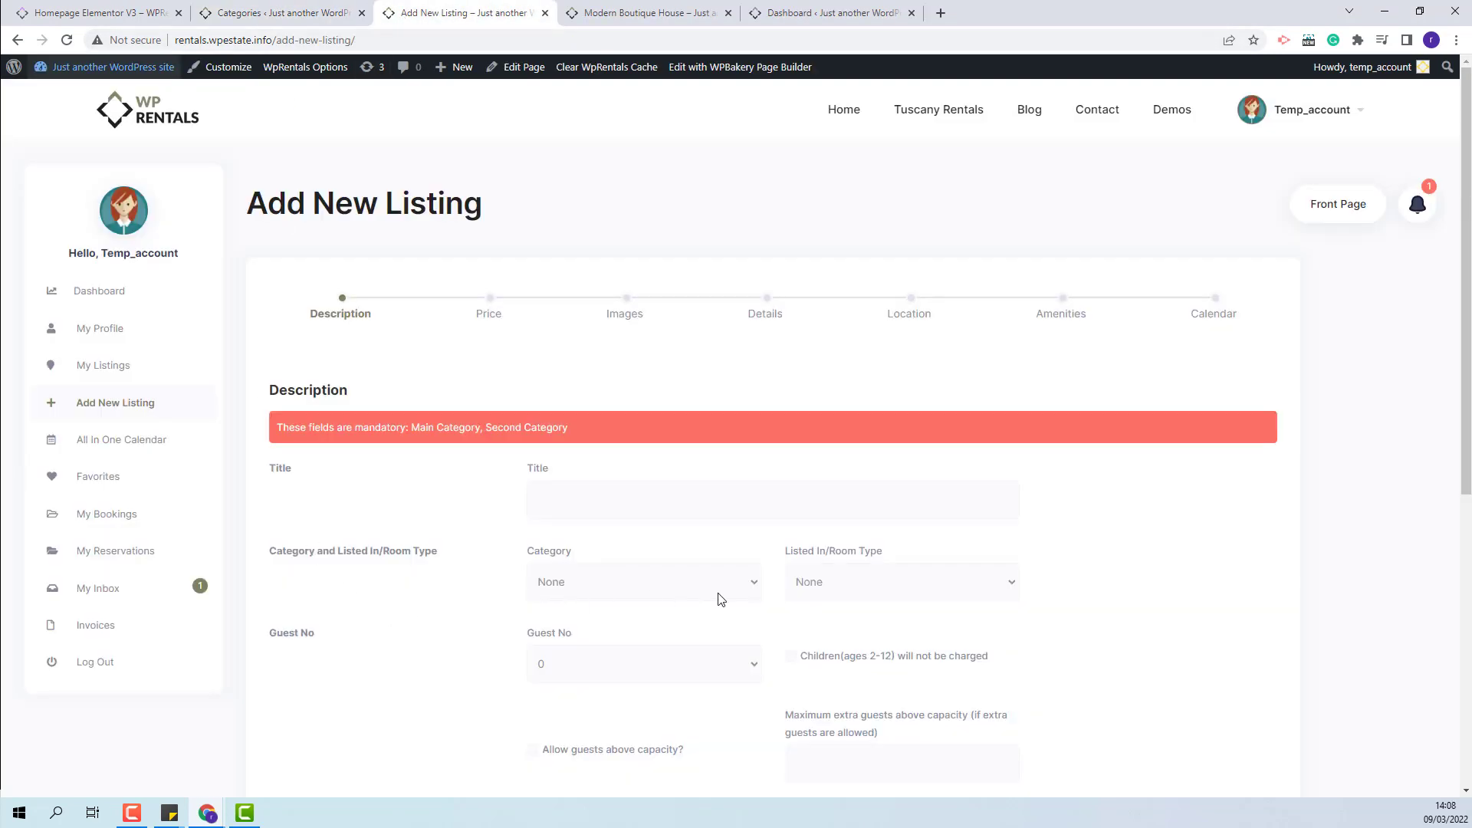
left_click(628, 592)
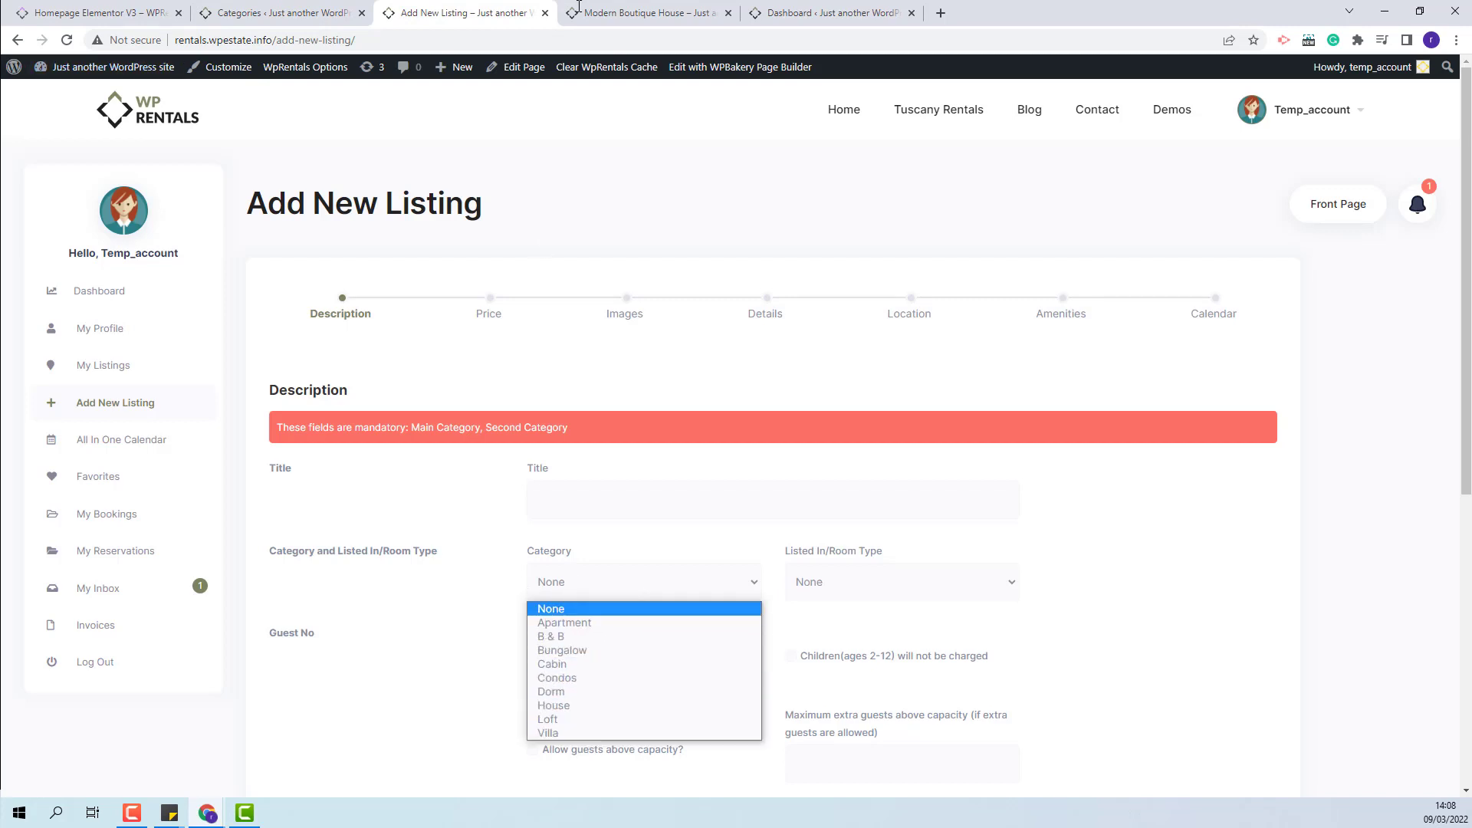
Step: Check where the category appears on the Modern Boutique House listing page and on the homepage listing cards
left_click(627, 13)
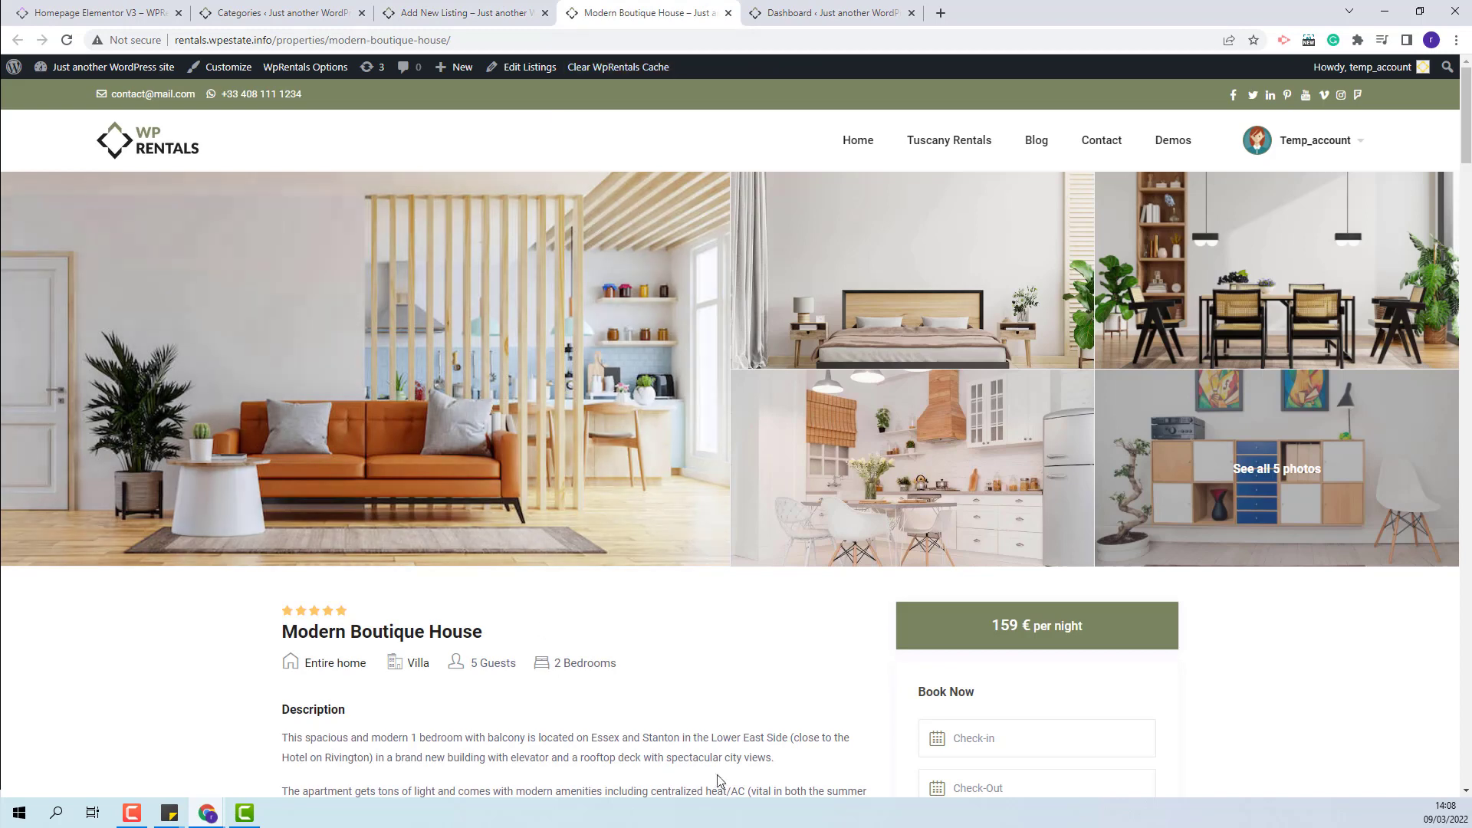
key("ctrl+Tab")
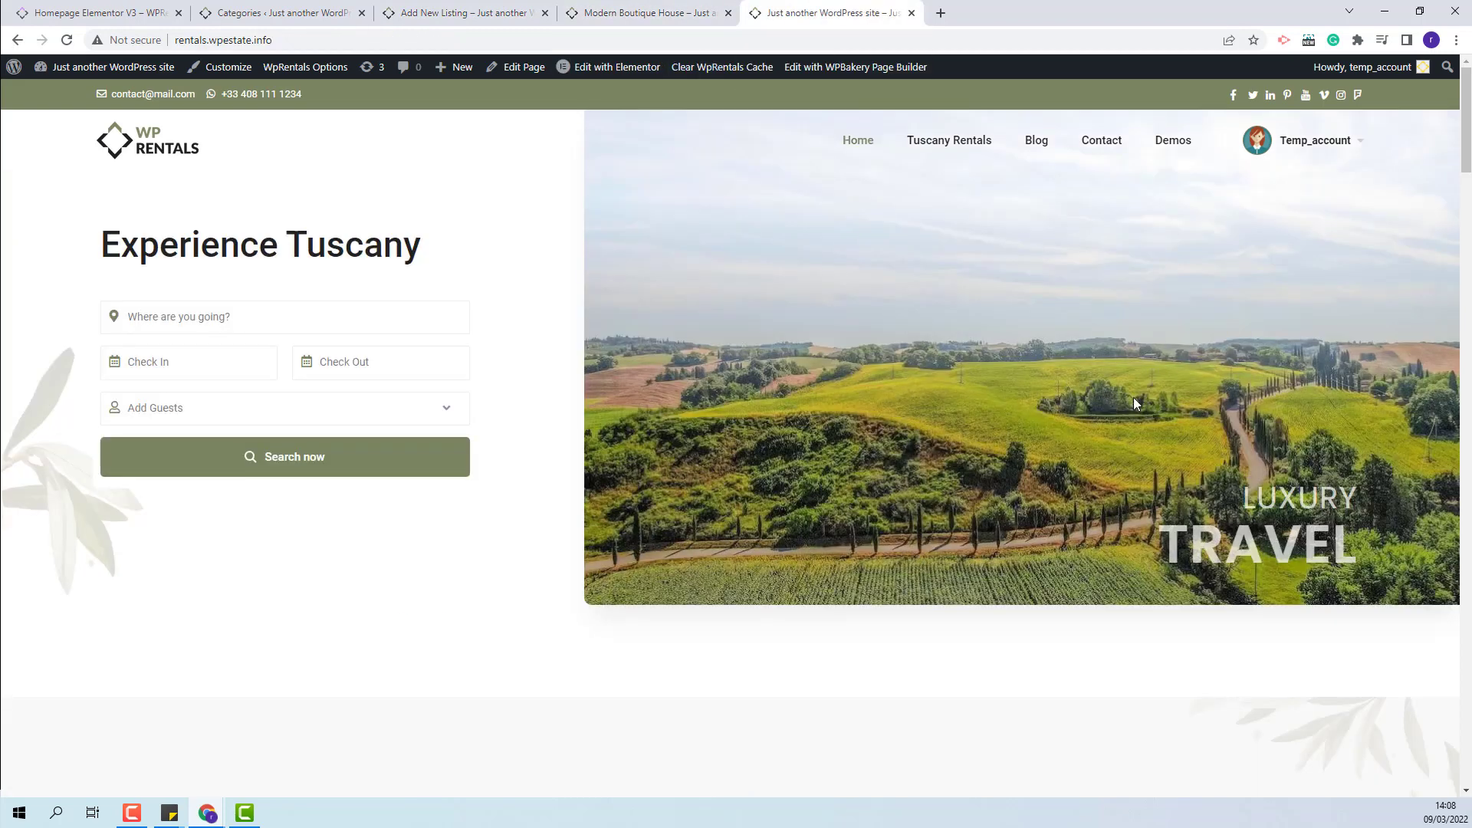
scroll(1085, 366, "down", 7)
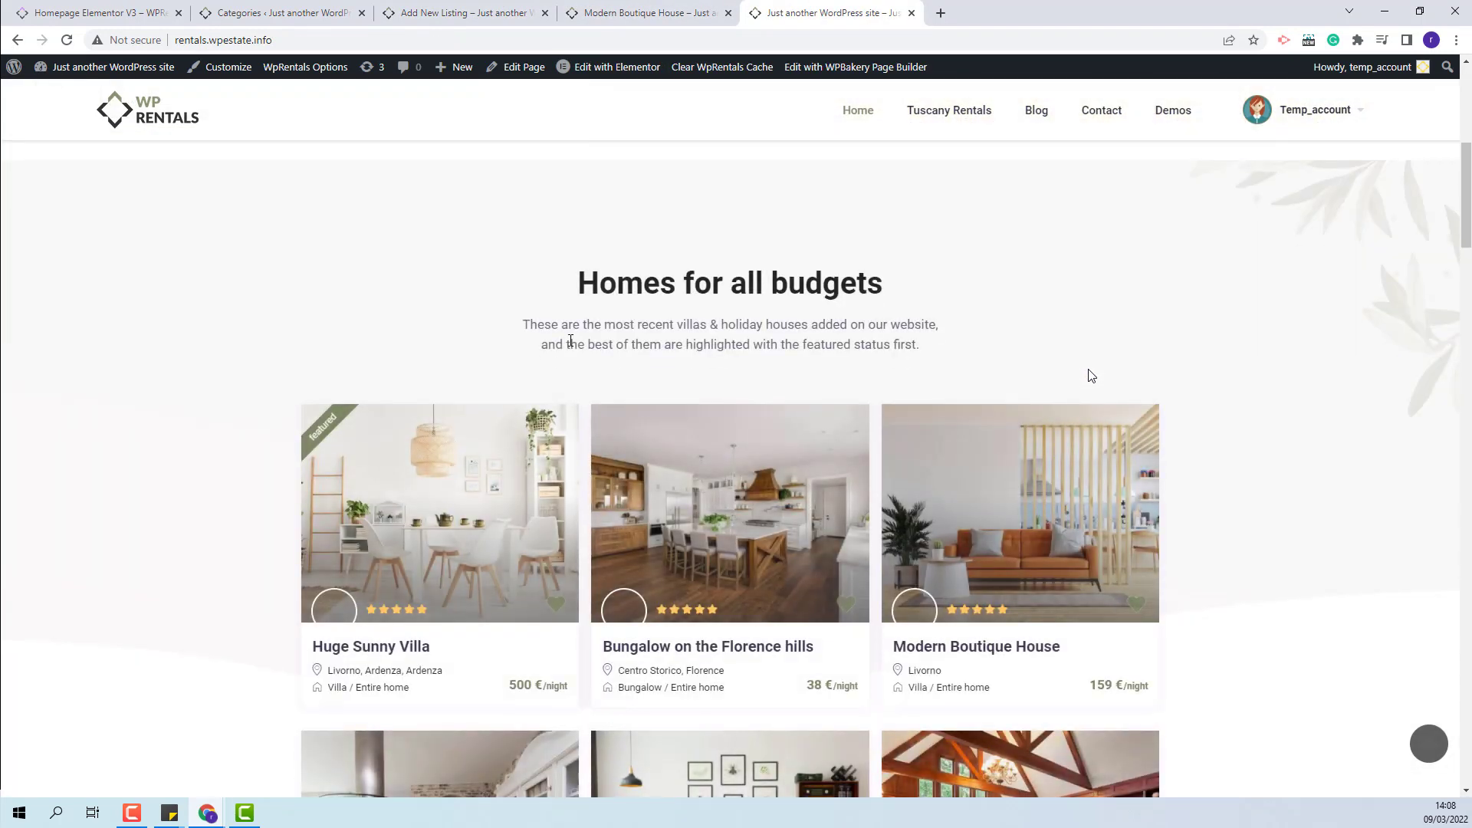
Step: Add a new listing category named "Child category" with Apartment as its parent category
key("ctrl+2")
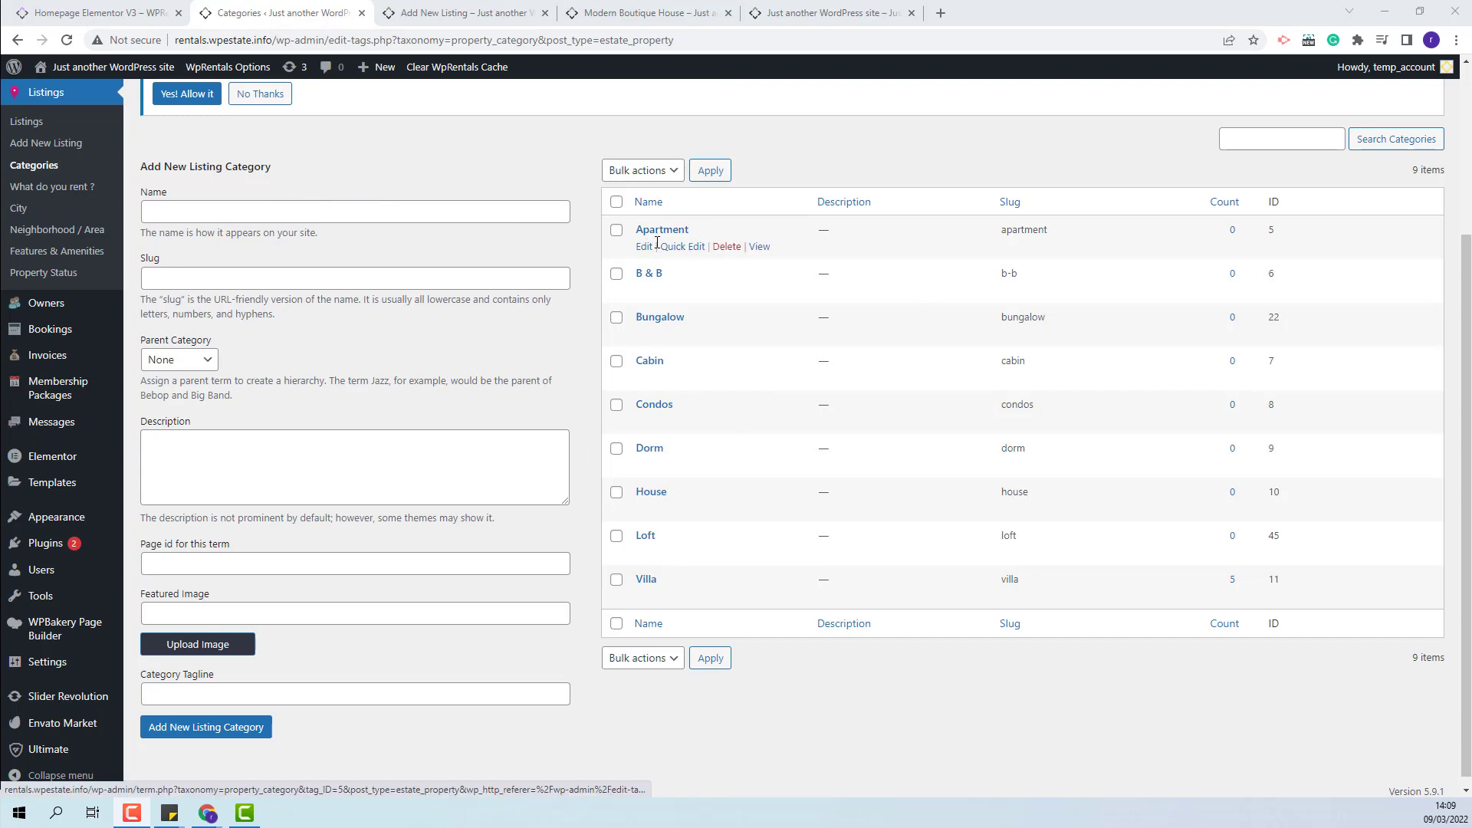
left_click(177, 212)
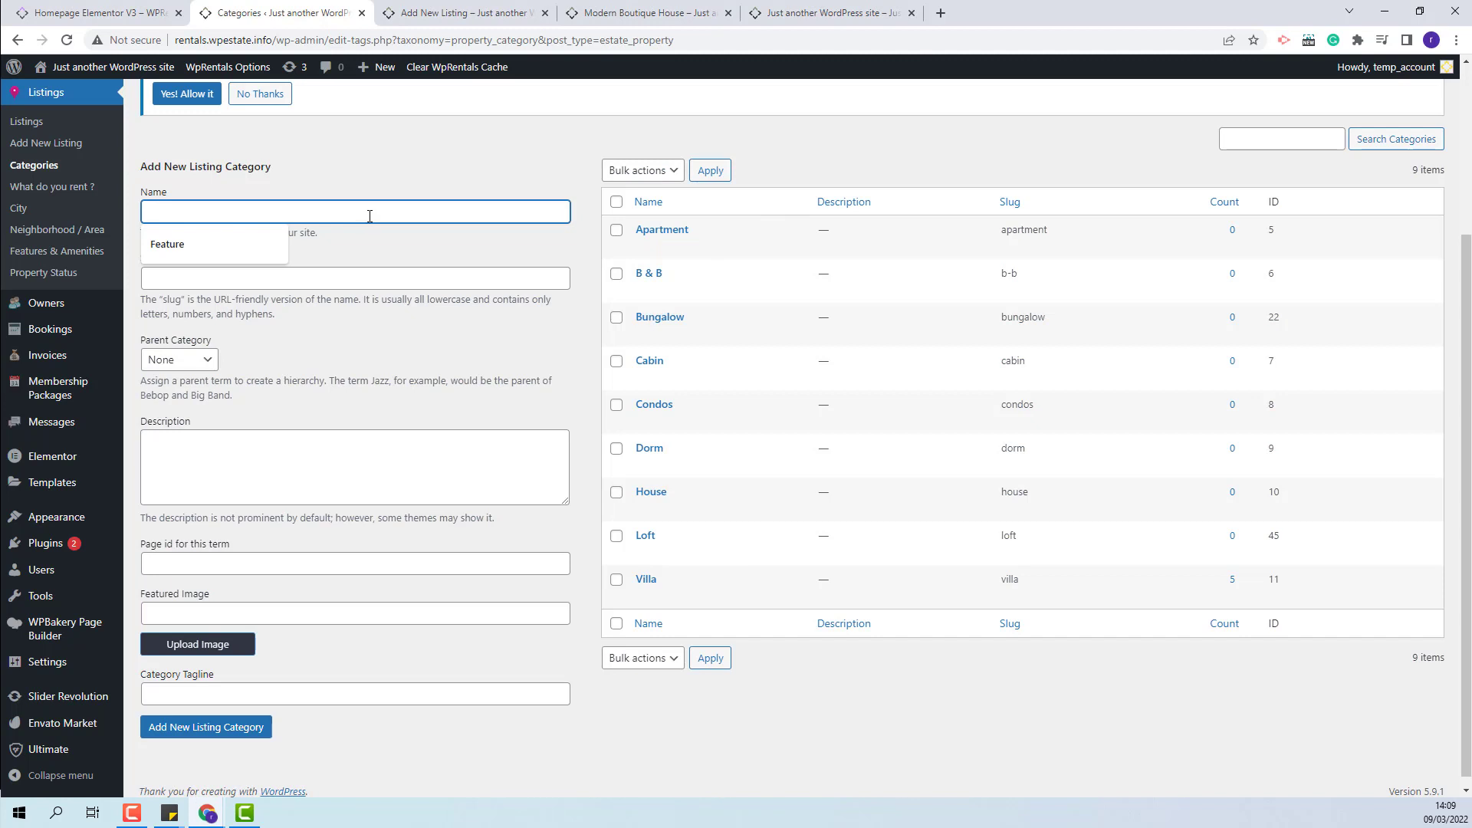
type("Child category")
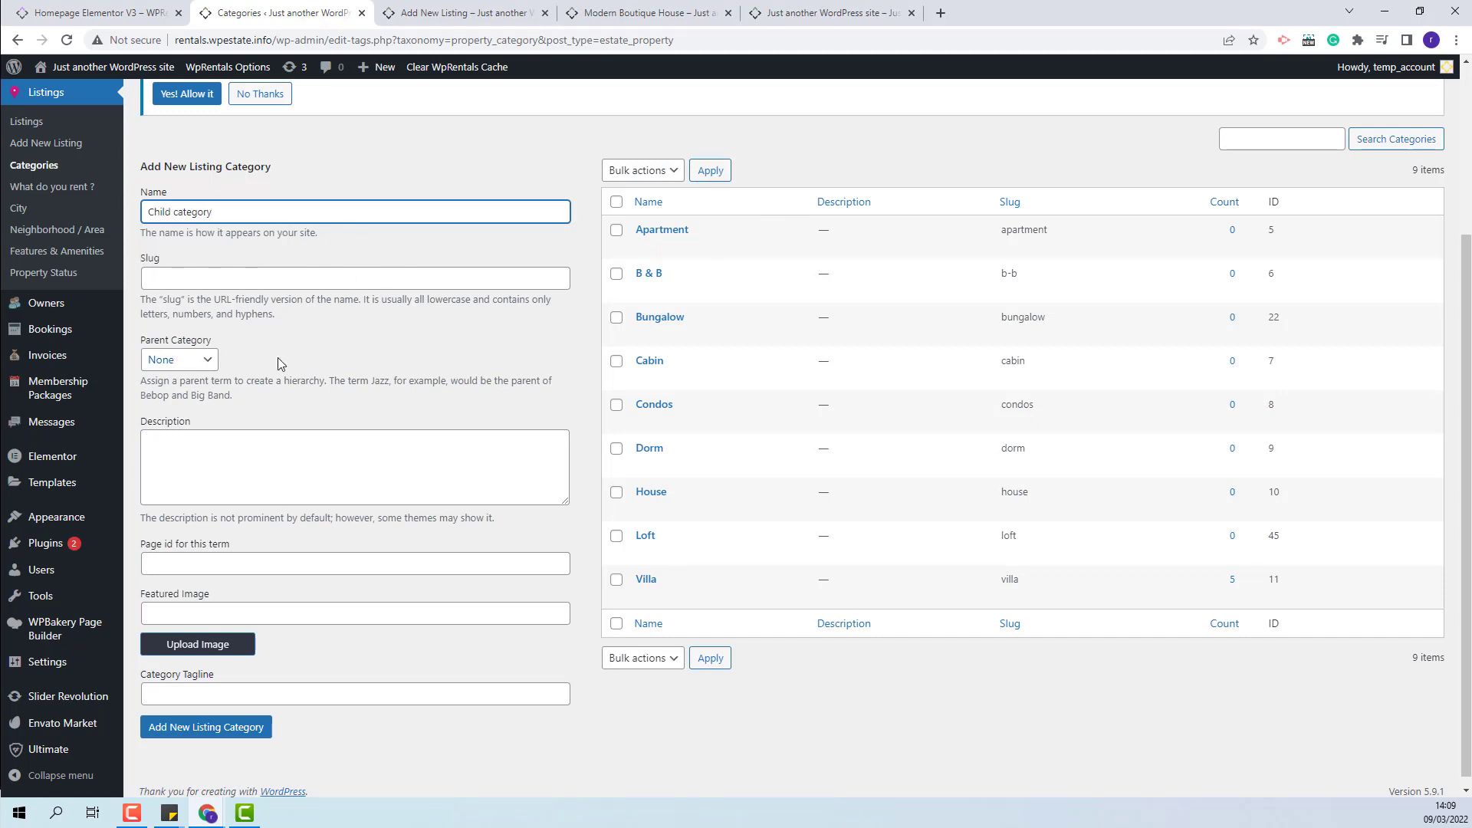
left_click(172, 361)
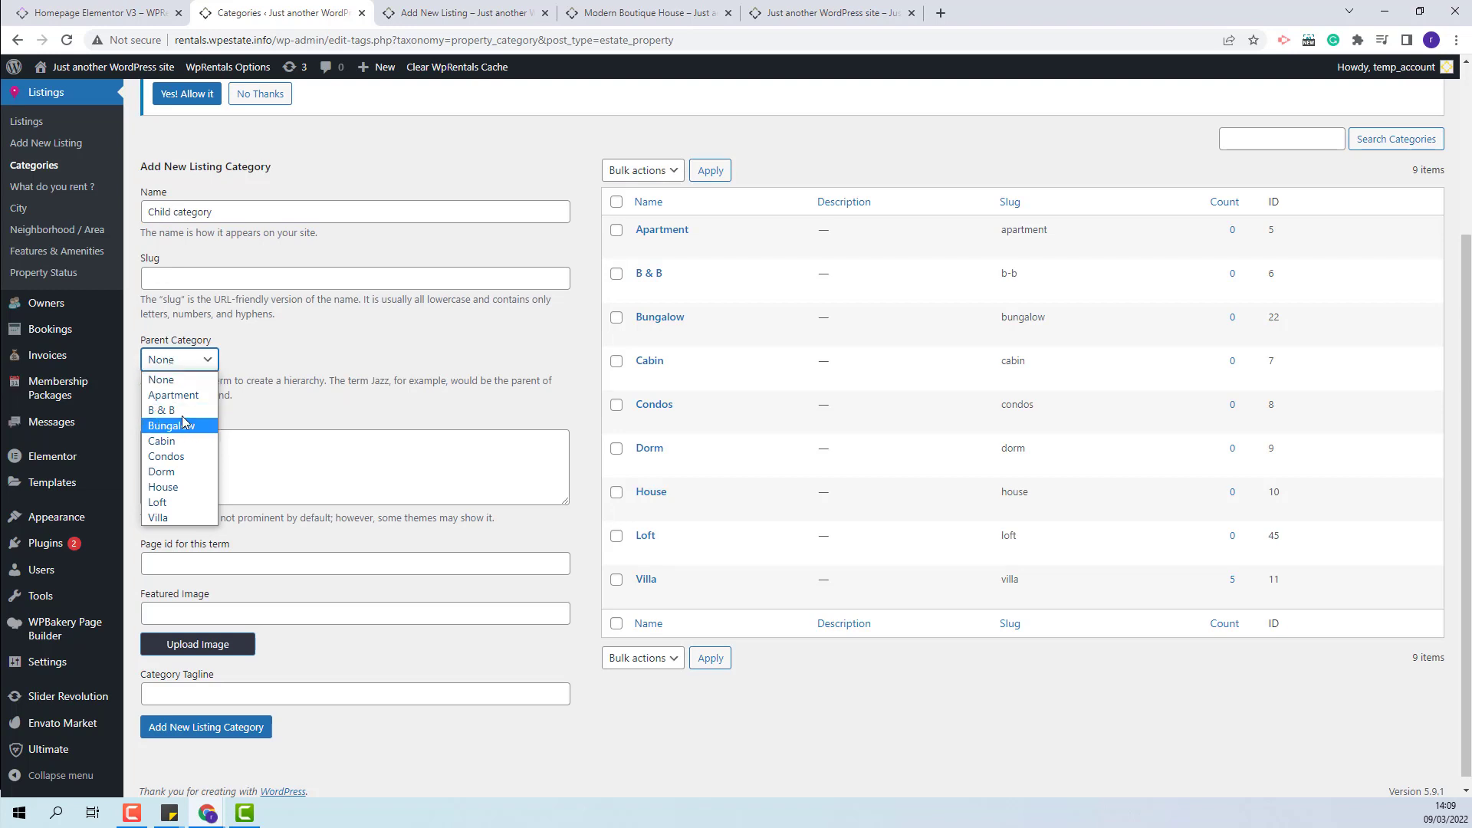
left_click(173, 395)
left_click(172, 735)
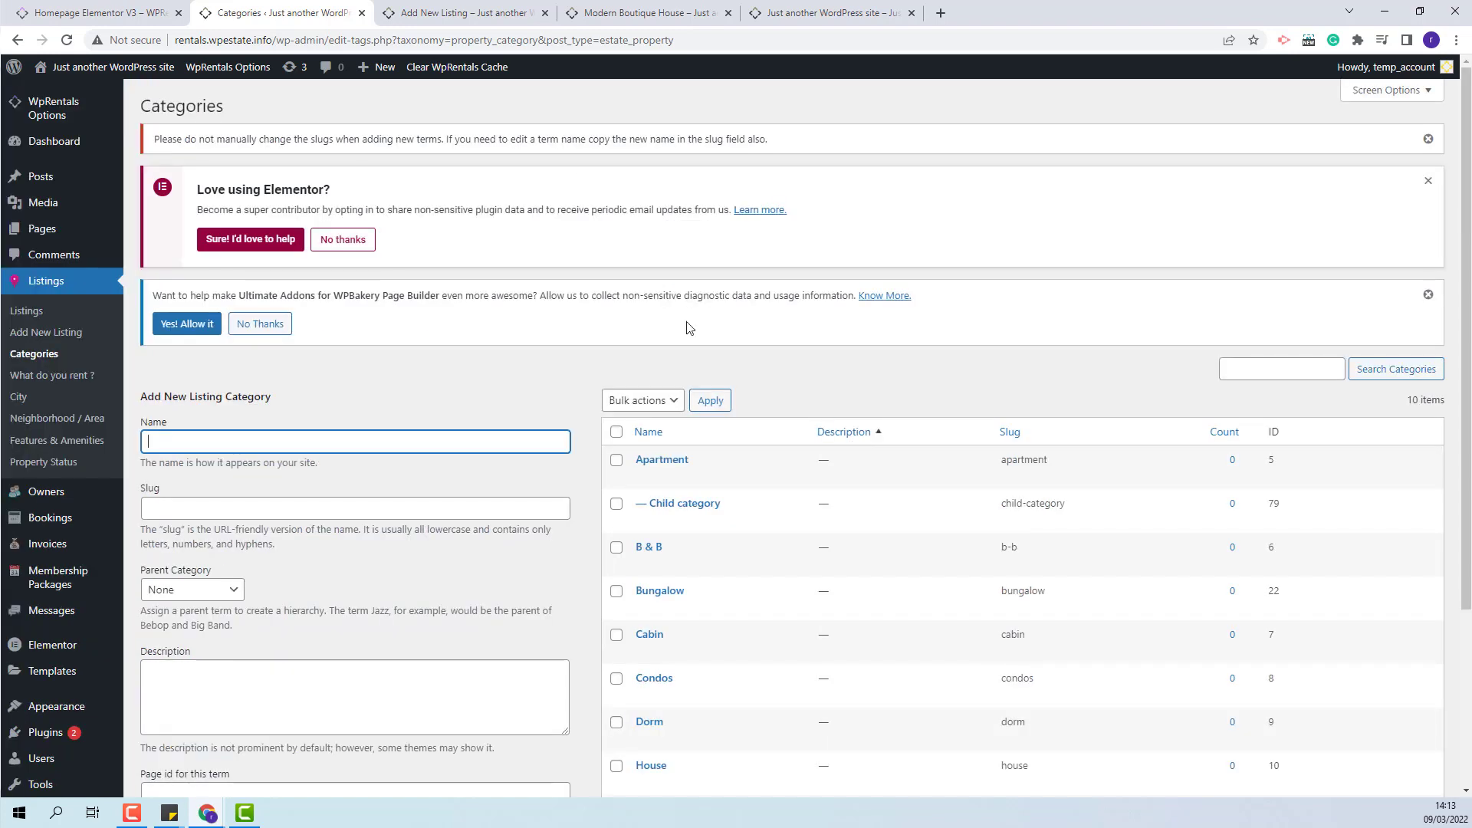
Step: Review the Category choices in the Add New Listing form and the Type filter on the advanced search page
left_click(464, 13)
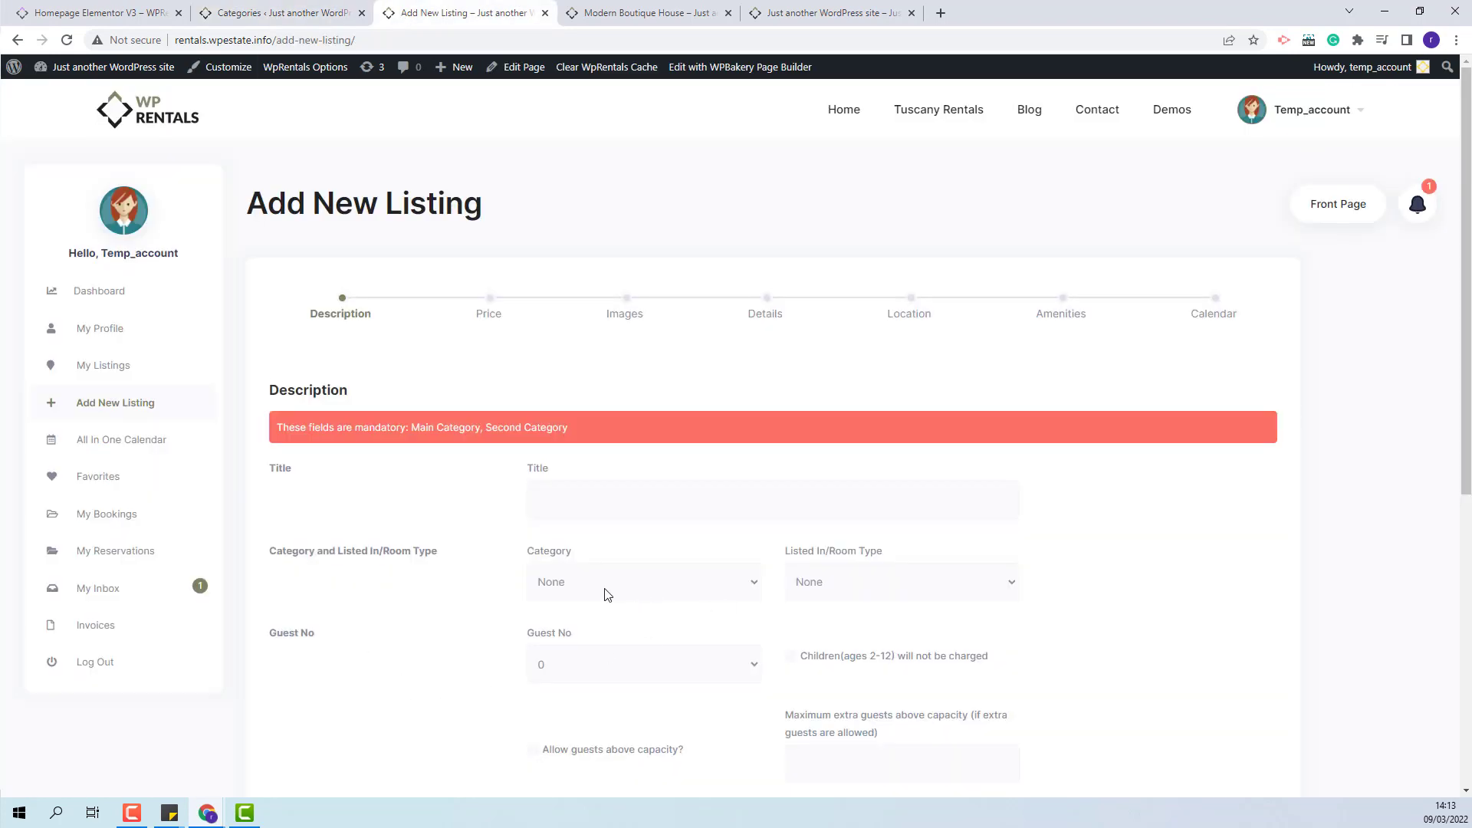
left_click(669, 591)
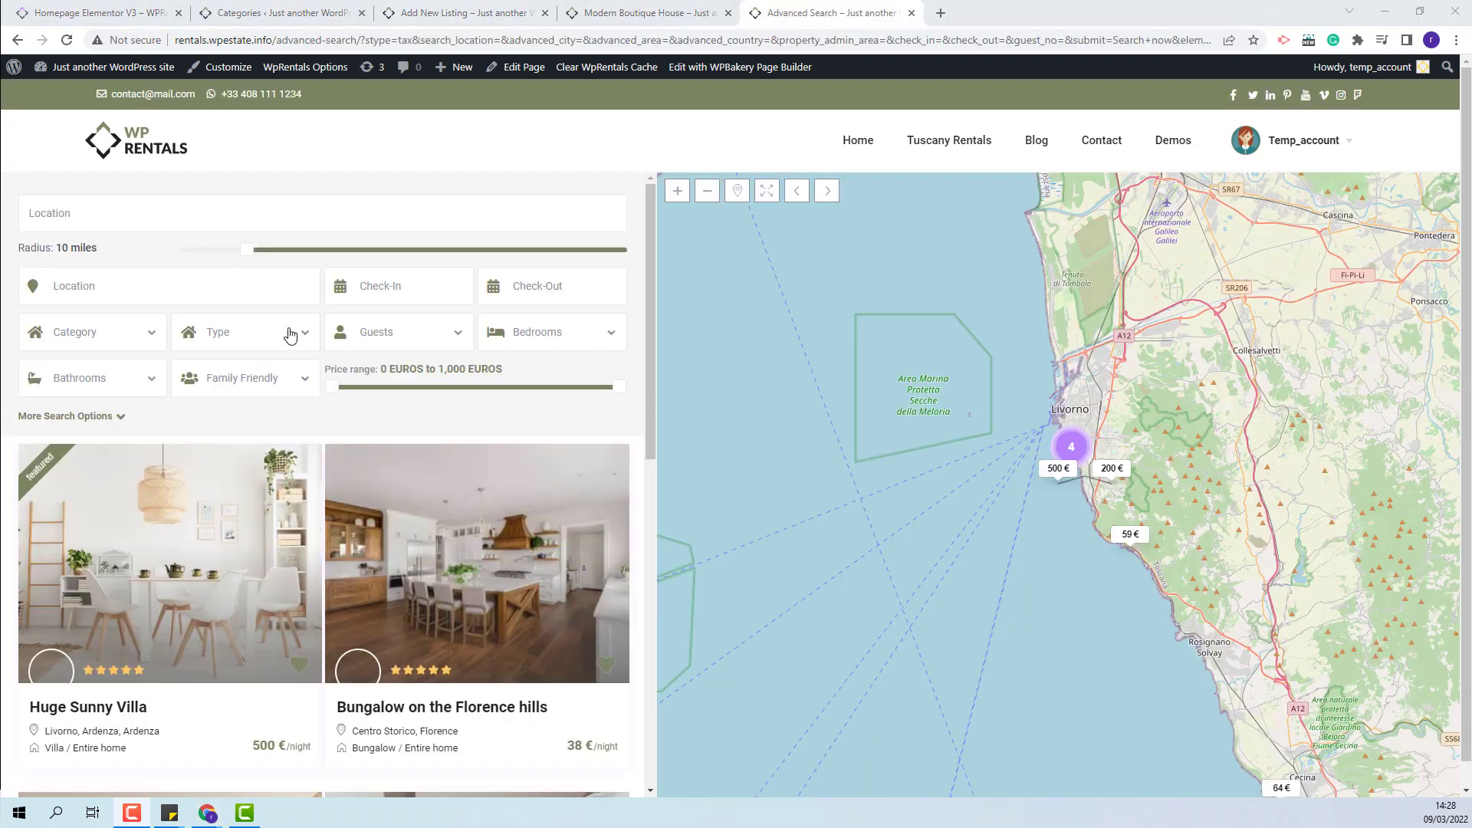
left_click(289, 335)
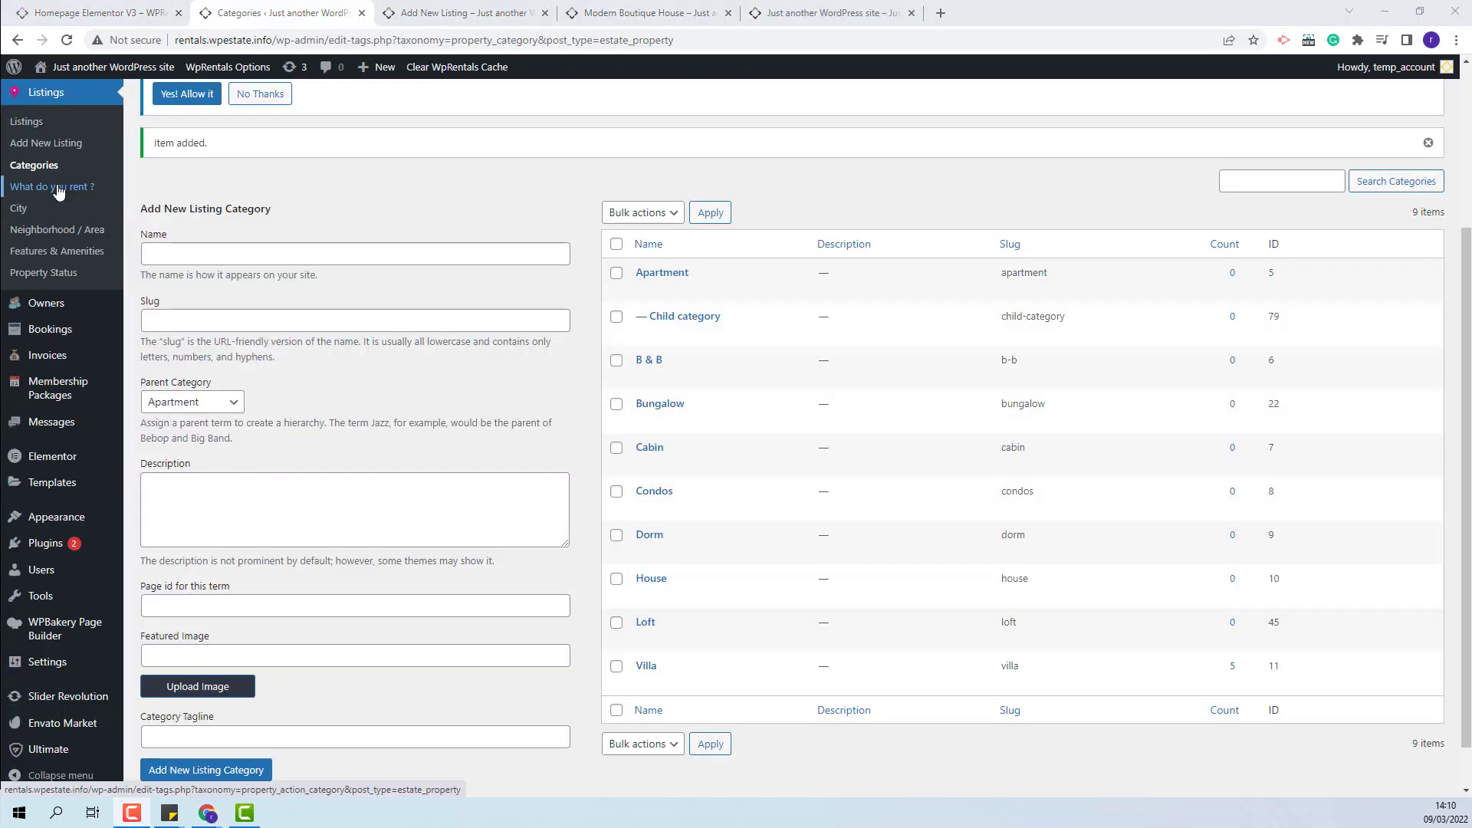
Step: Open the "What do you rent ?" terms and examine where they are used in the submission form and listing page
left_click(58, 191)
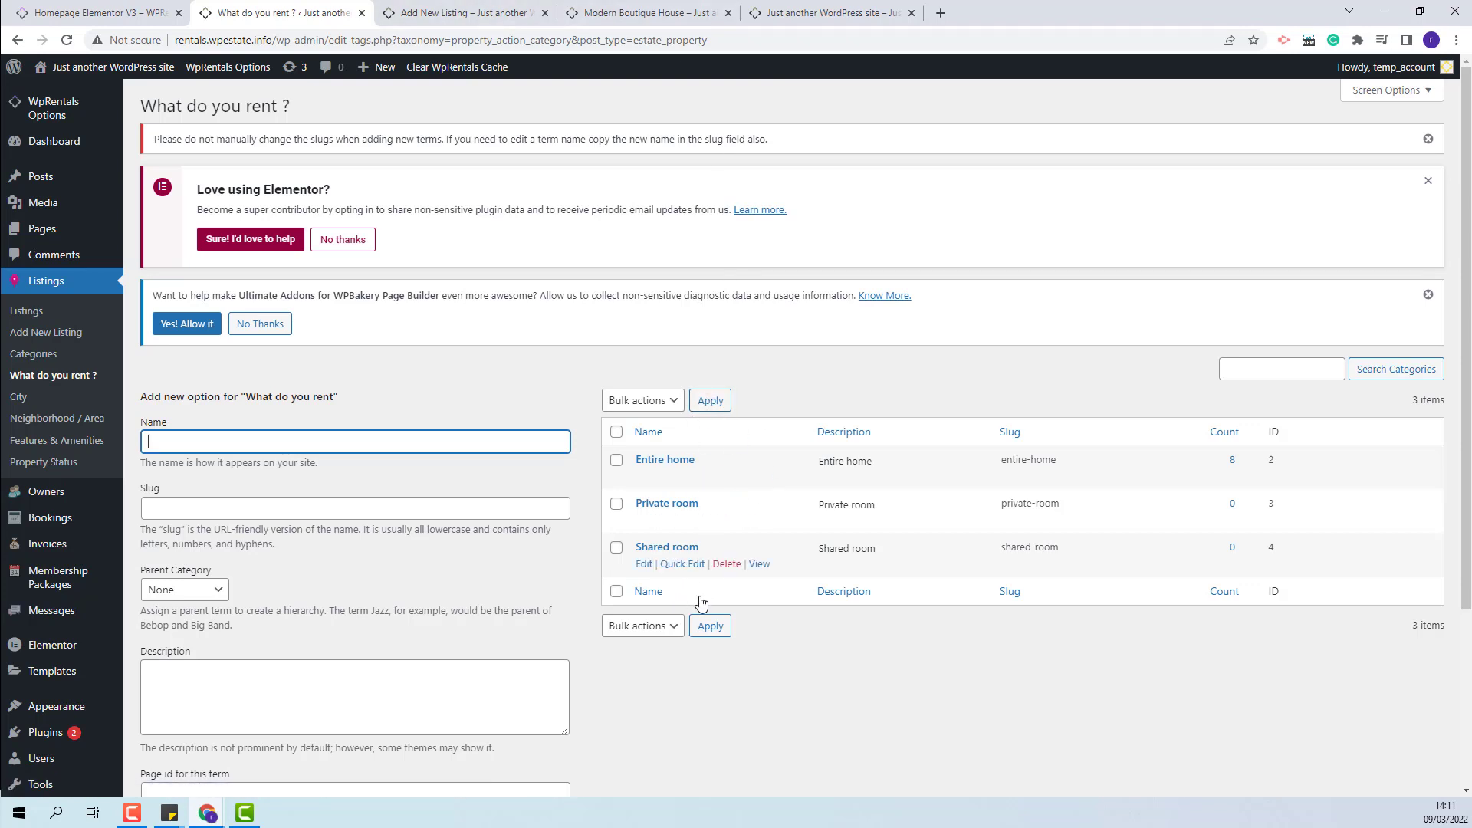
left_click(407, 17)
left_click(817, 591)
key("ctrl+Tab")
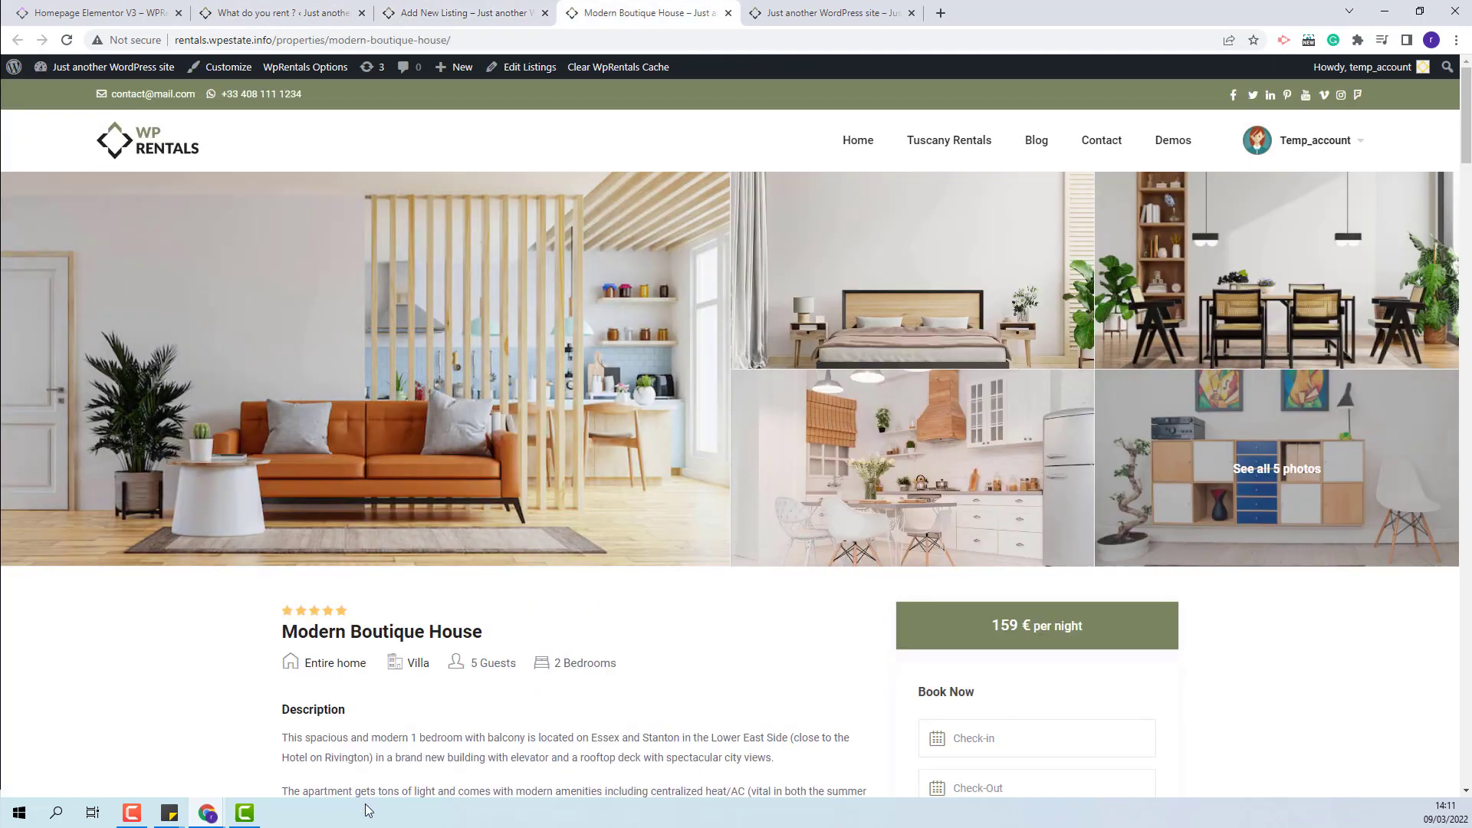
key("ctrl+Tab")
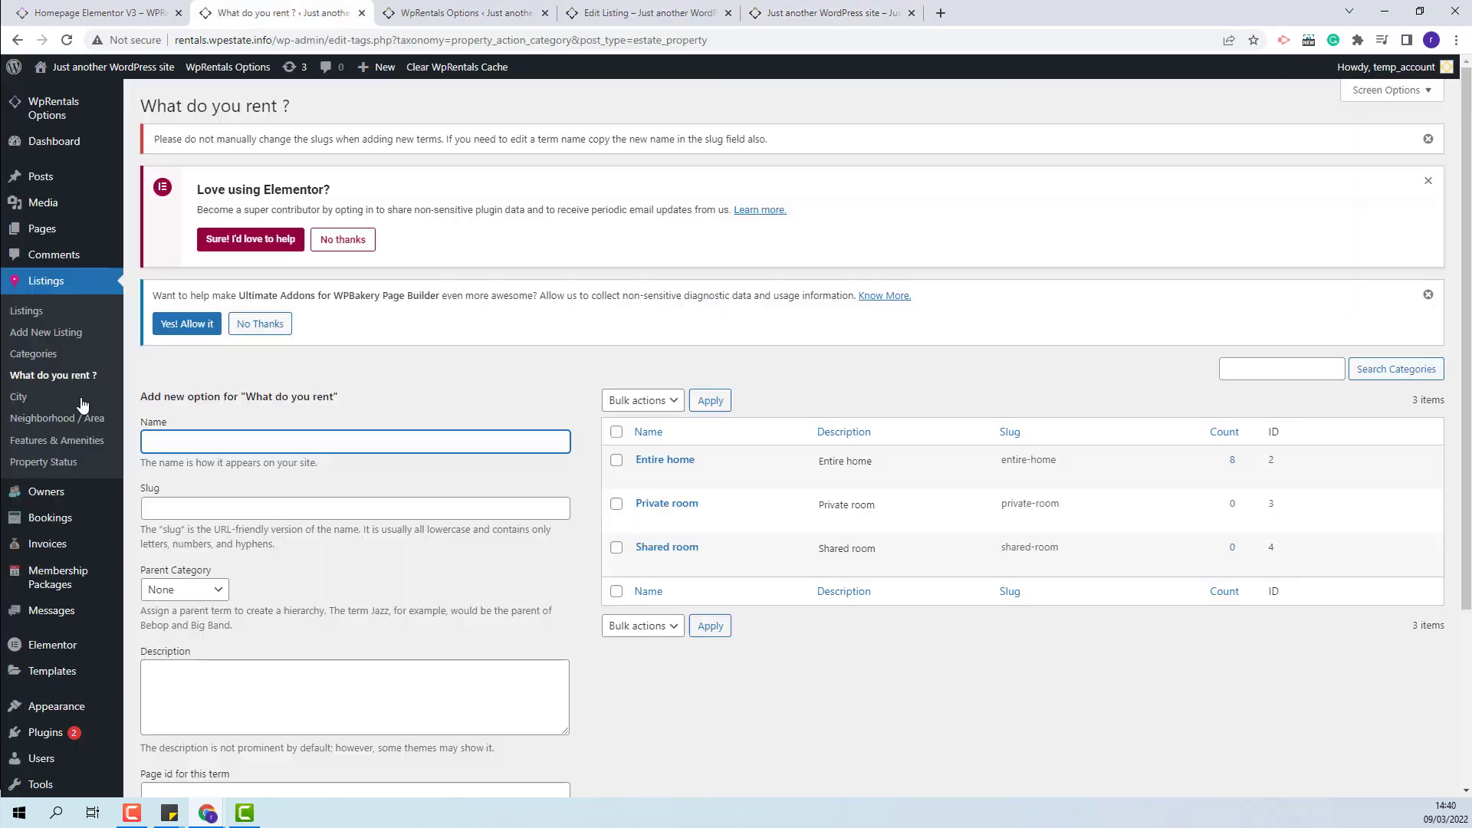
Step: Open the listing City terms page and load the WpRentals Search options in a separate tab
left_click(17, 398)
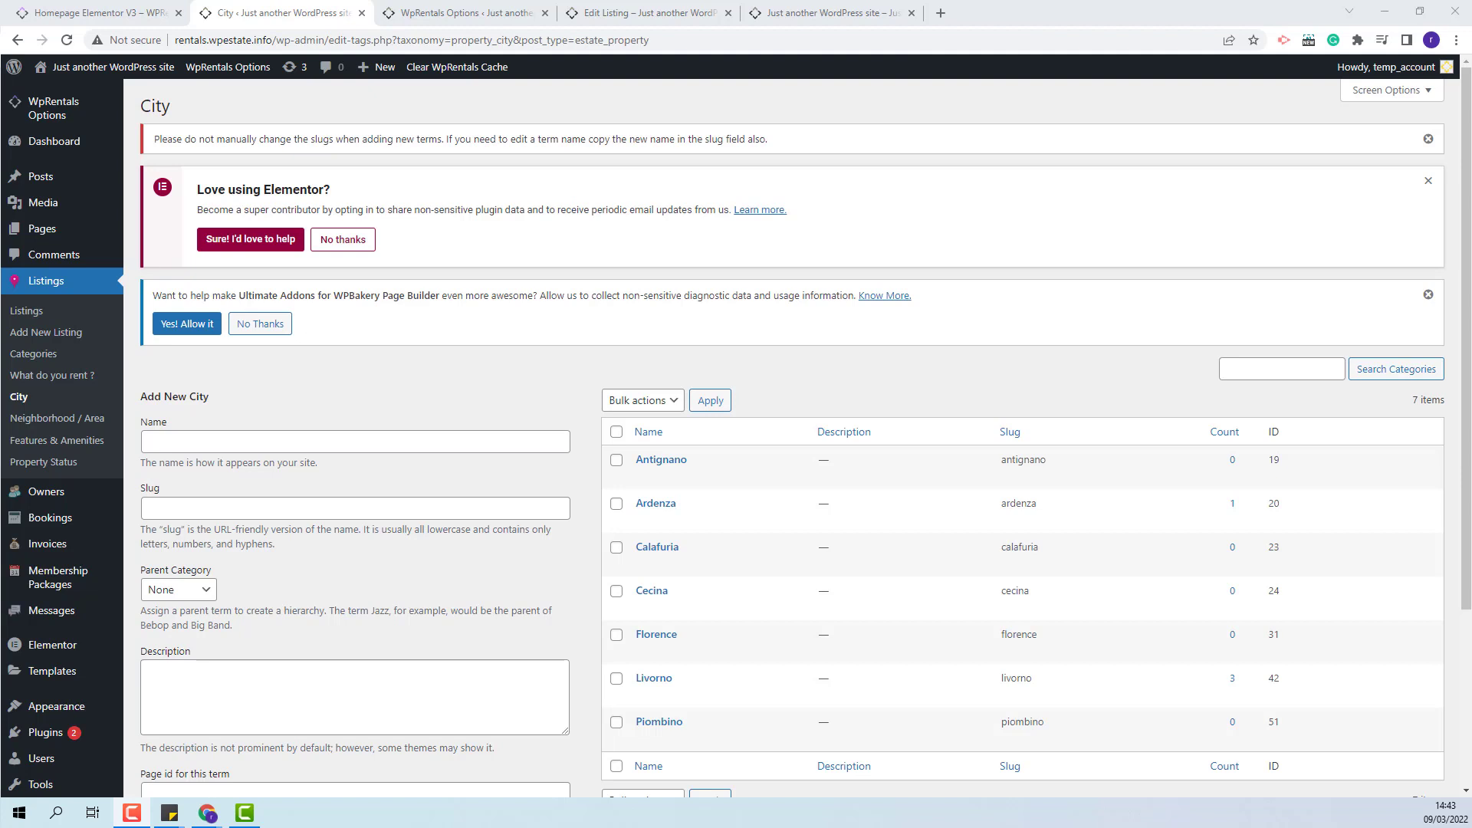
left_click(547, 13)
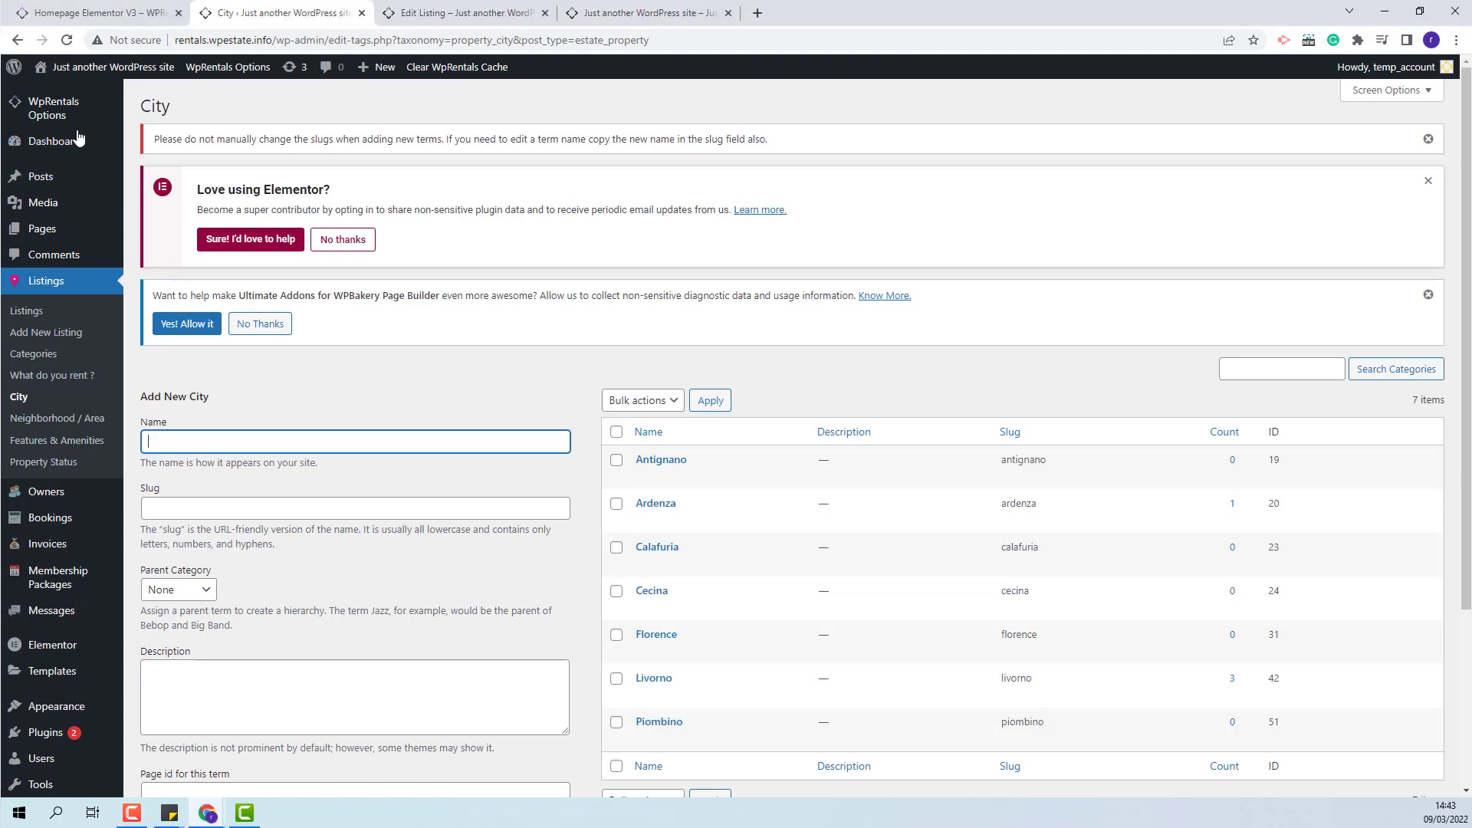
mouse_move(54, 108)
right_click(142, 262)
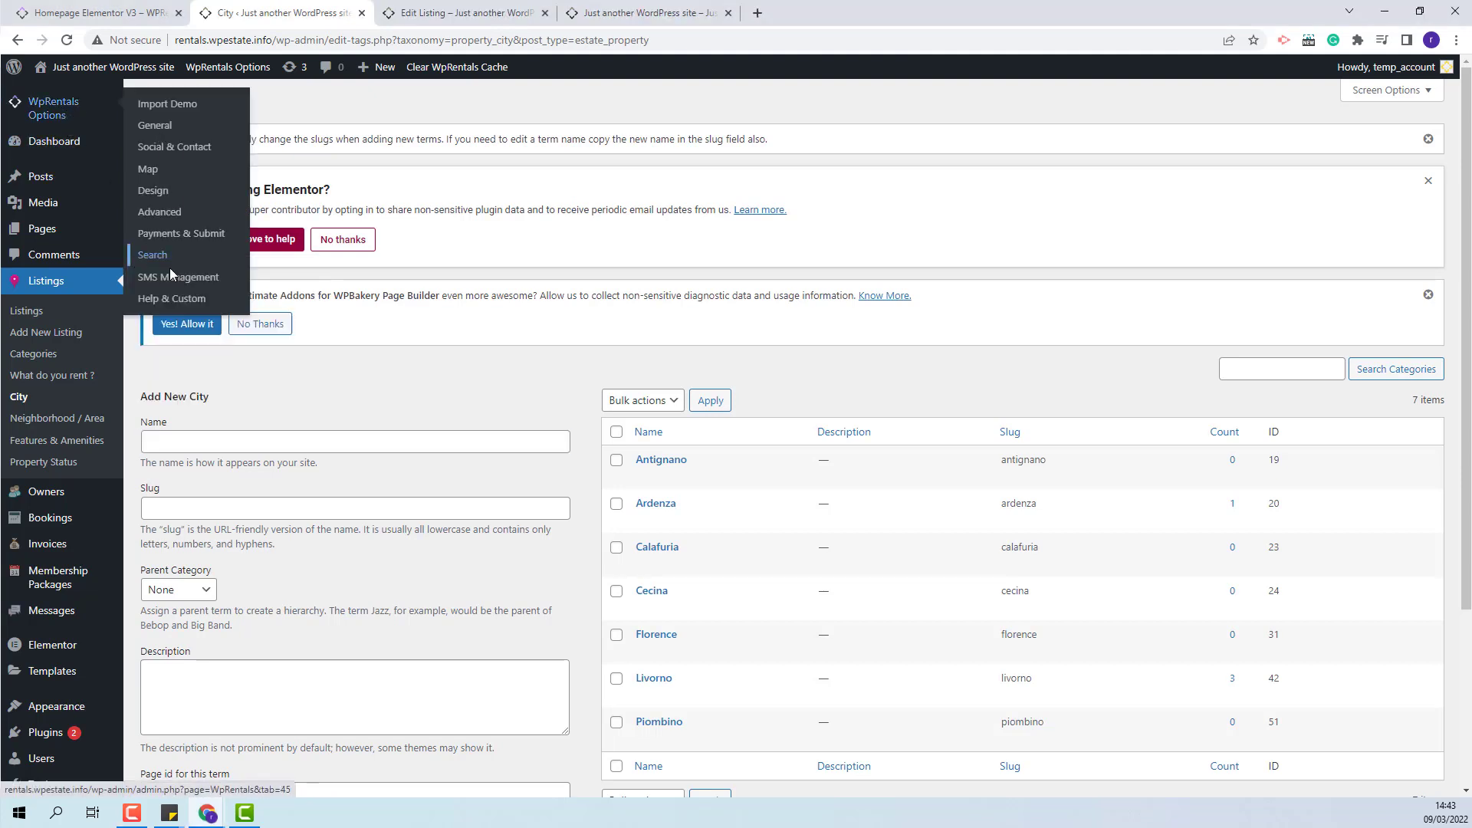
left_click(184, 270)
key("ctrl+Tab")
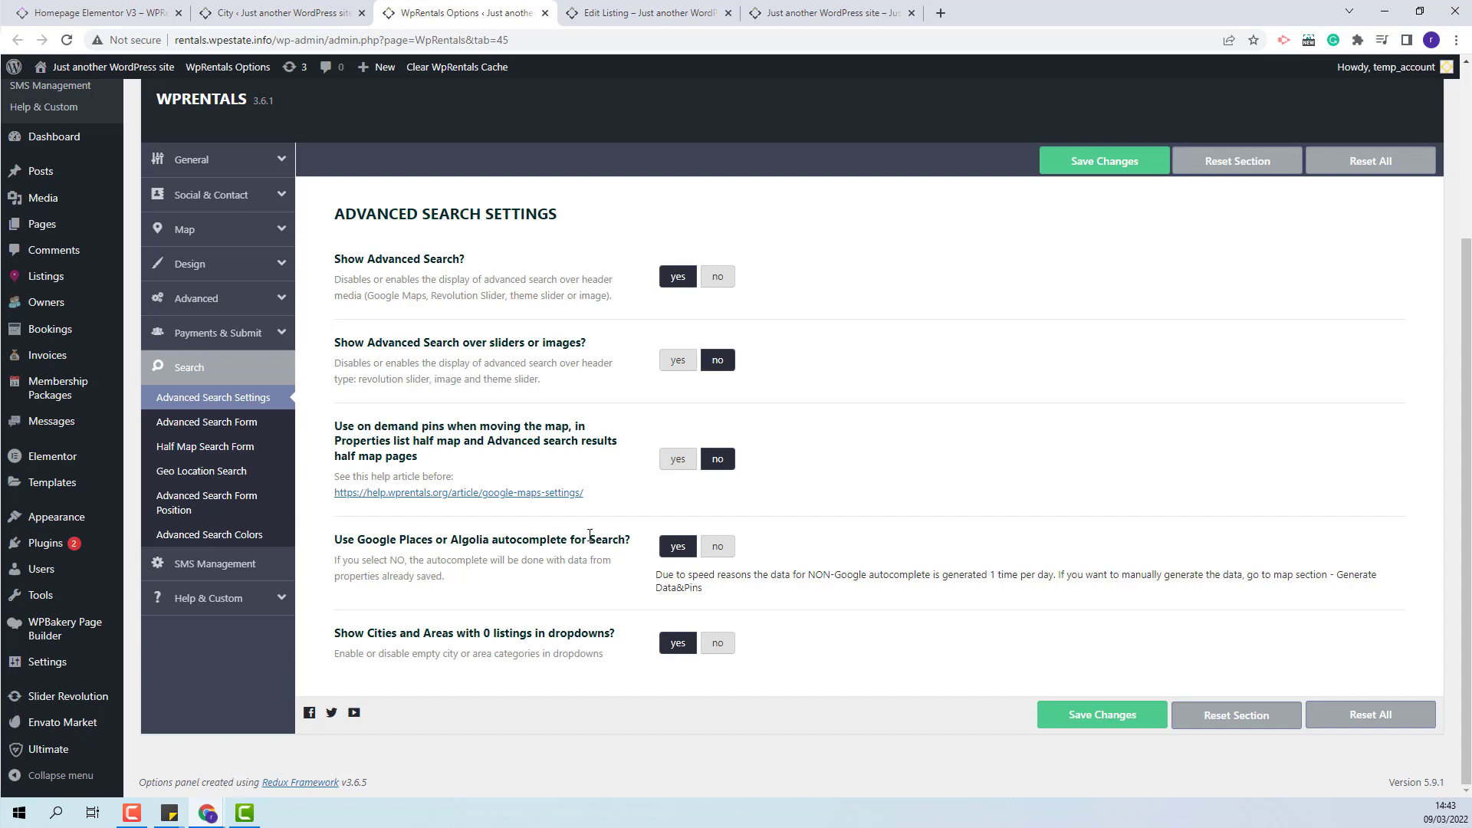
Step: In the Modern Boutique House edit form, replace the city with the suggested London, Greater London, England
left_click(592, 8)
scroll(901, 546, "down", 4)
left_click(619, 543)
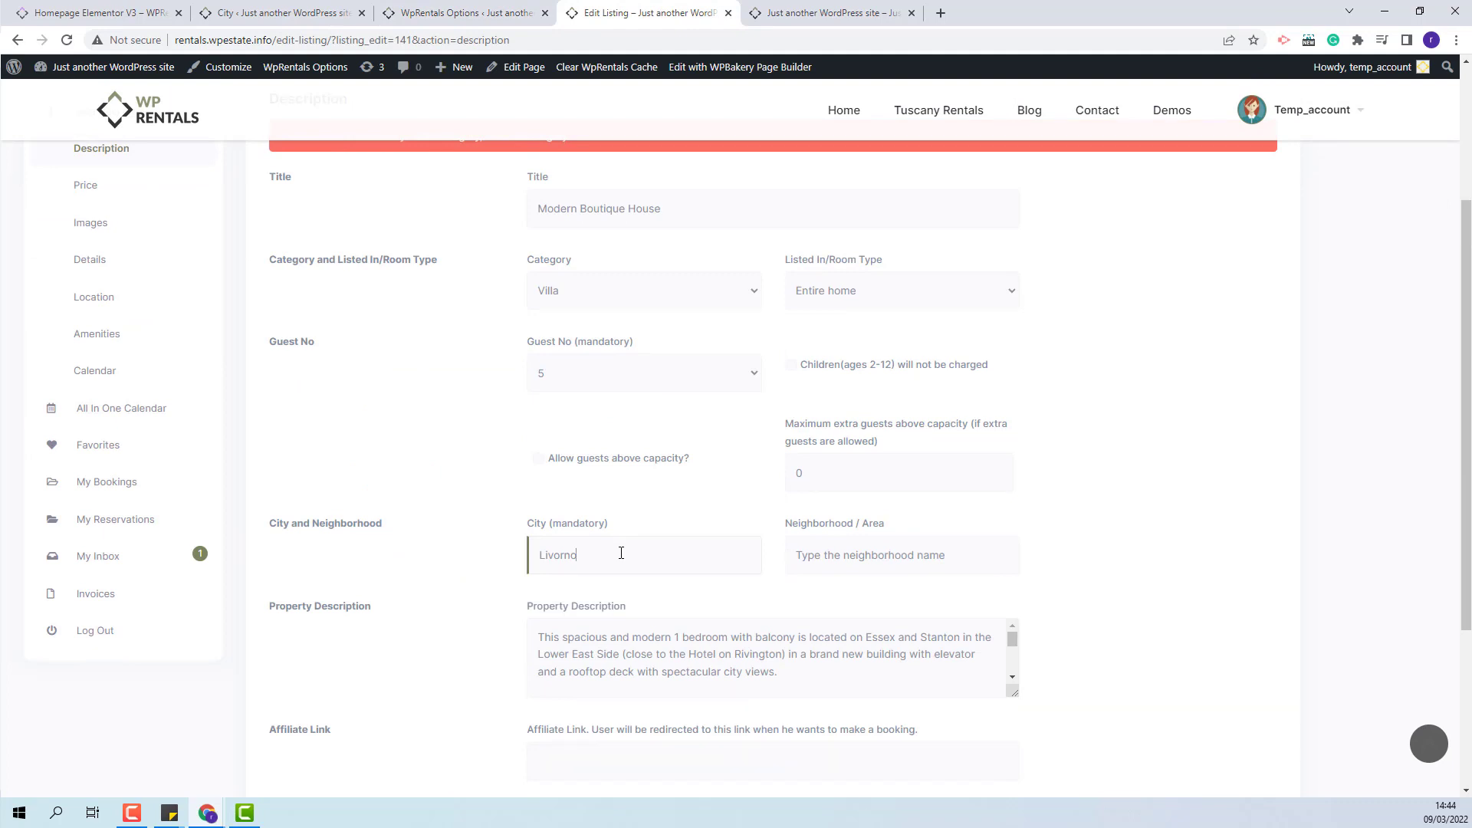
key("BackSpace")
key("BackSpace")
key("BackSpace")
key("BackSpace")
key("BackSpace")
key("BackSpace")
key("BackSpace")
type("Lond")
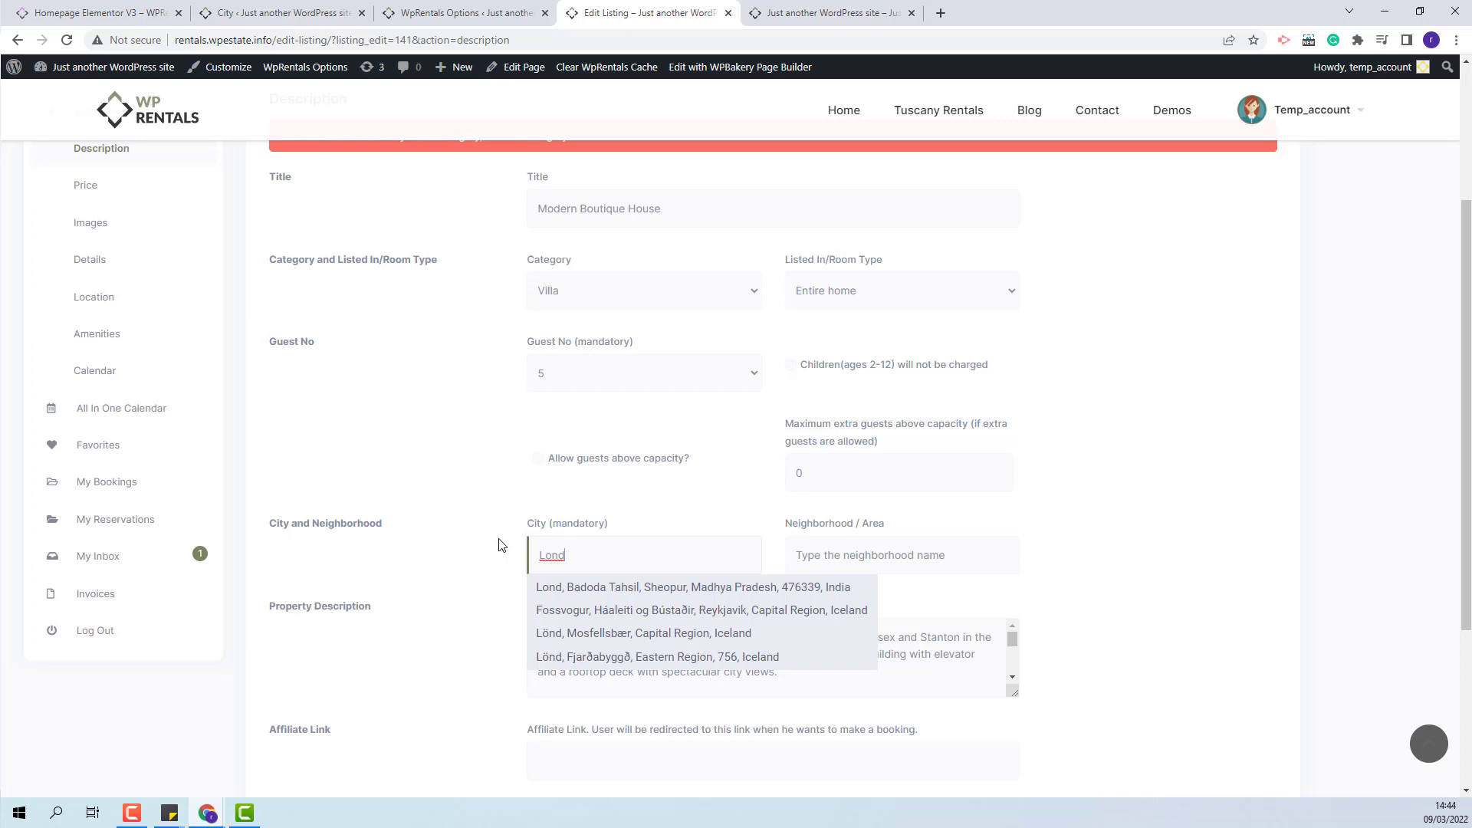
type("on")
left_click(590, 612)
Step: Save the listing's description details and refresh the City terms list in the admin area
scroll(349, 675, "down", 4)
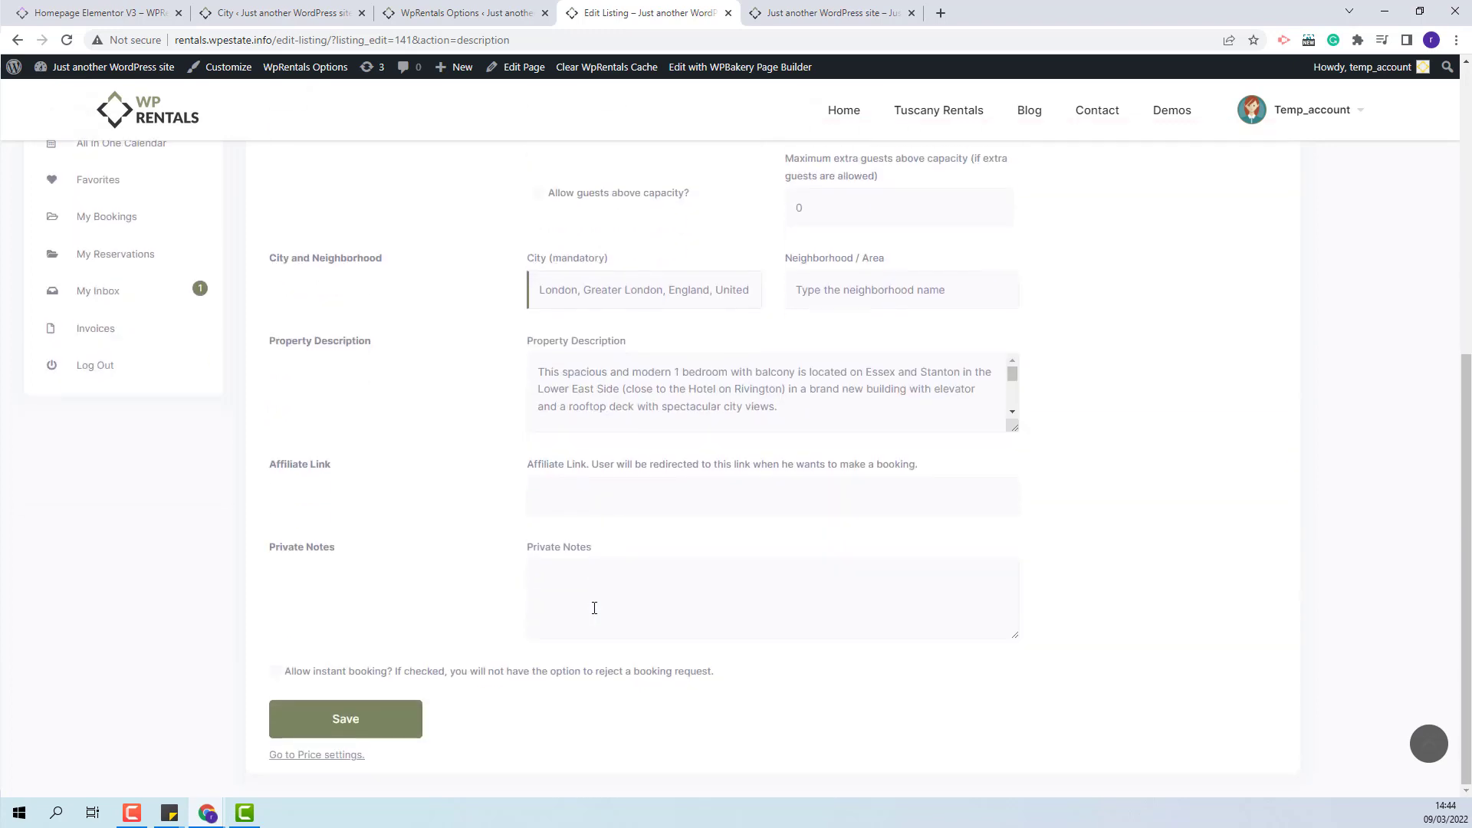
left_click(346, 718)
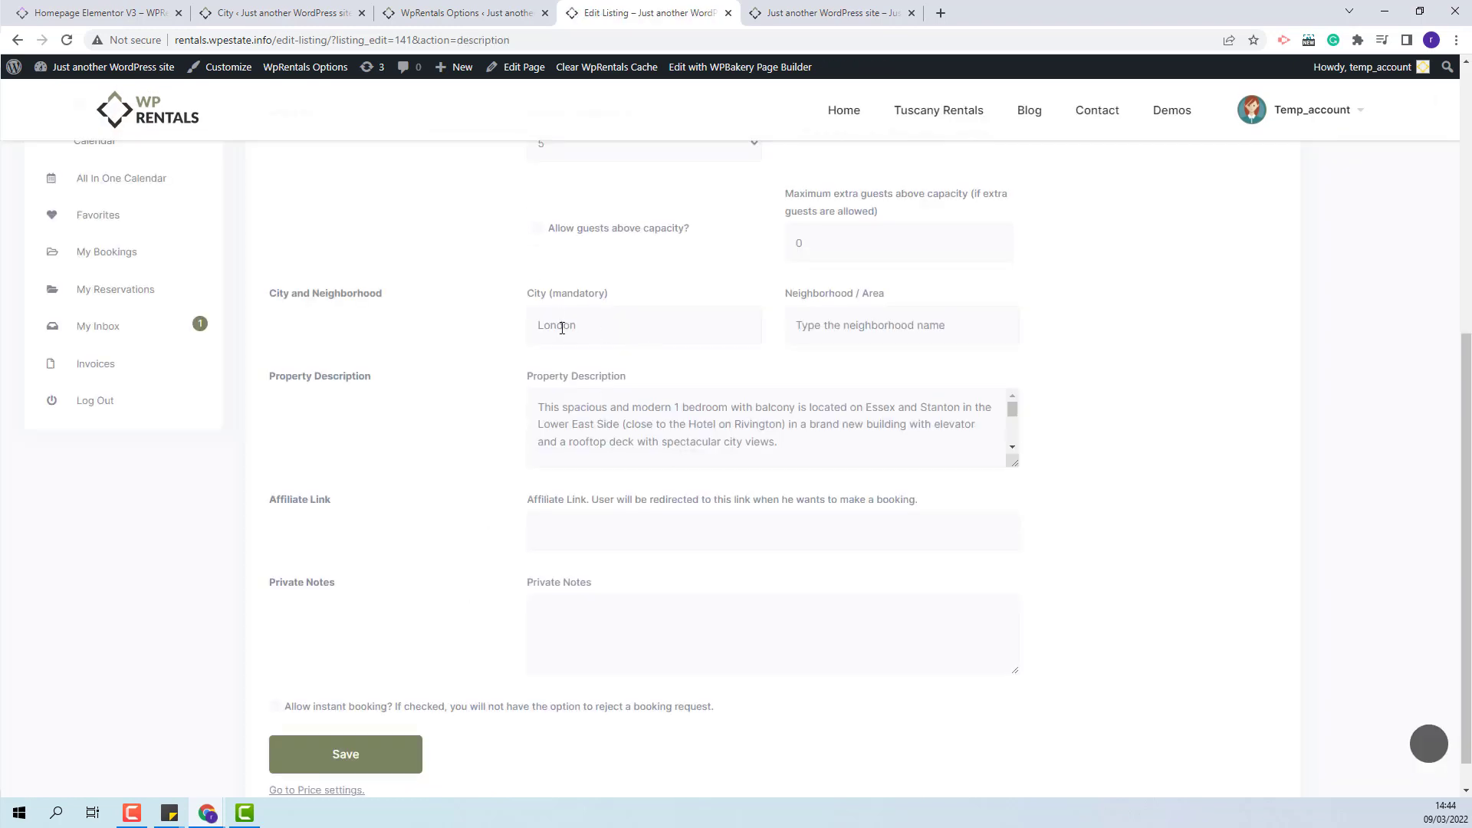
left_click(246, 13)
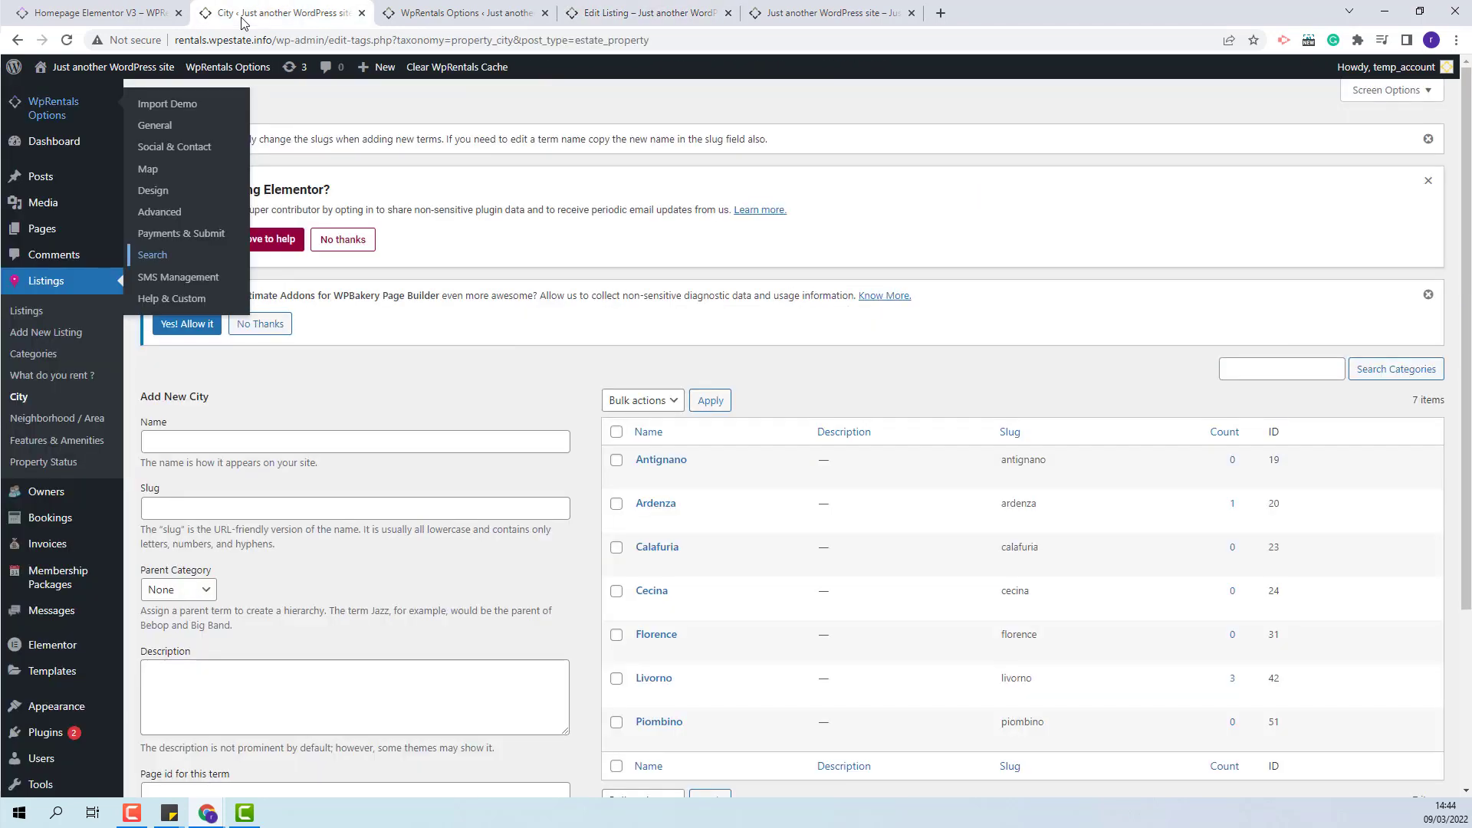
left_click(67, 41)
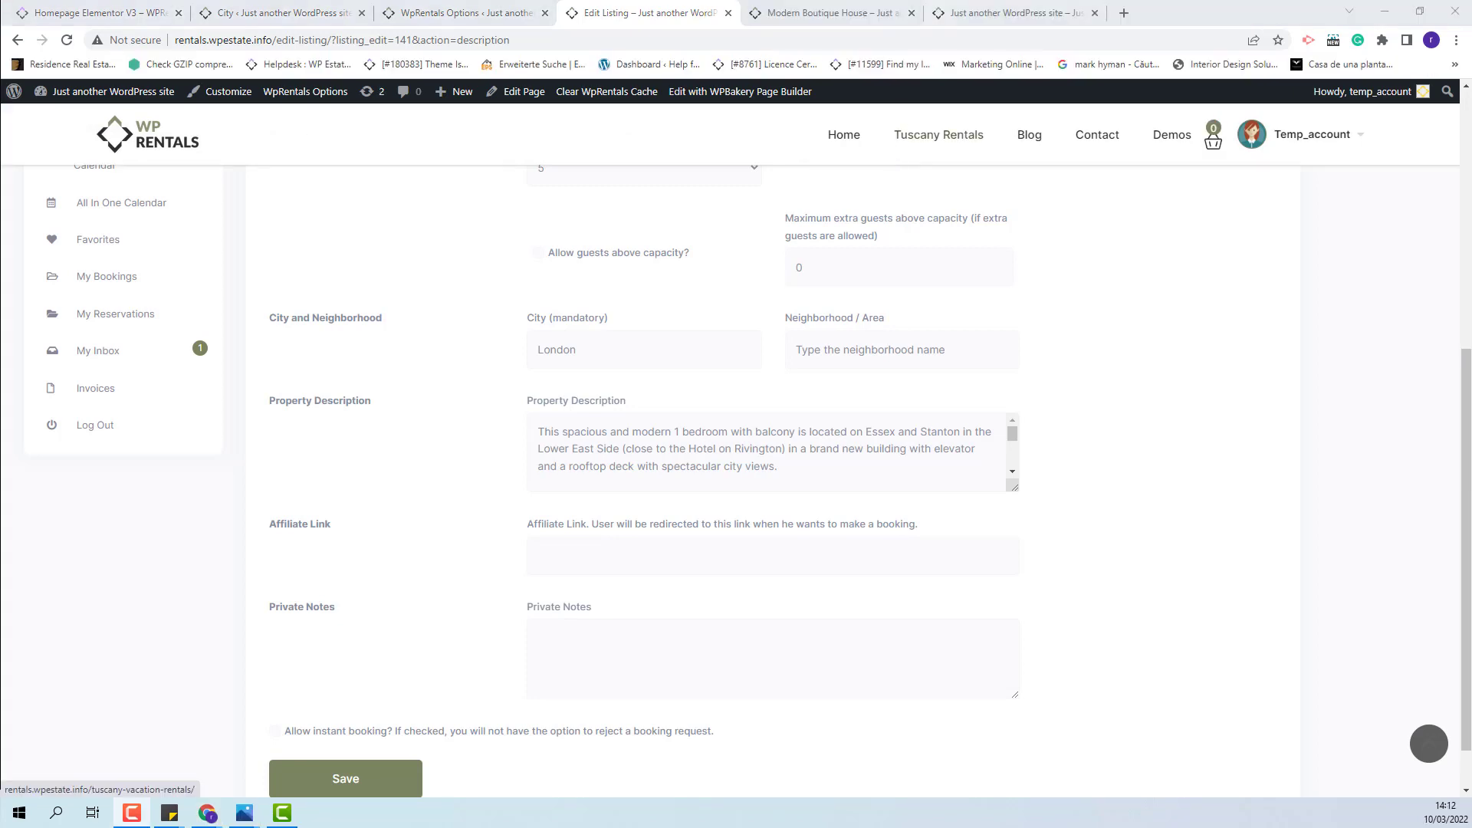
Step: Set both Google Places or Algolia autocomplete and Dropdown List for non-Google location fields to no, and save the search settings
left_click(458, 14)
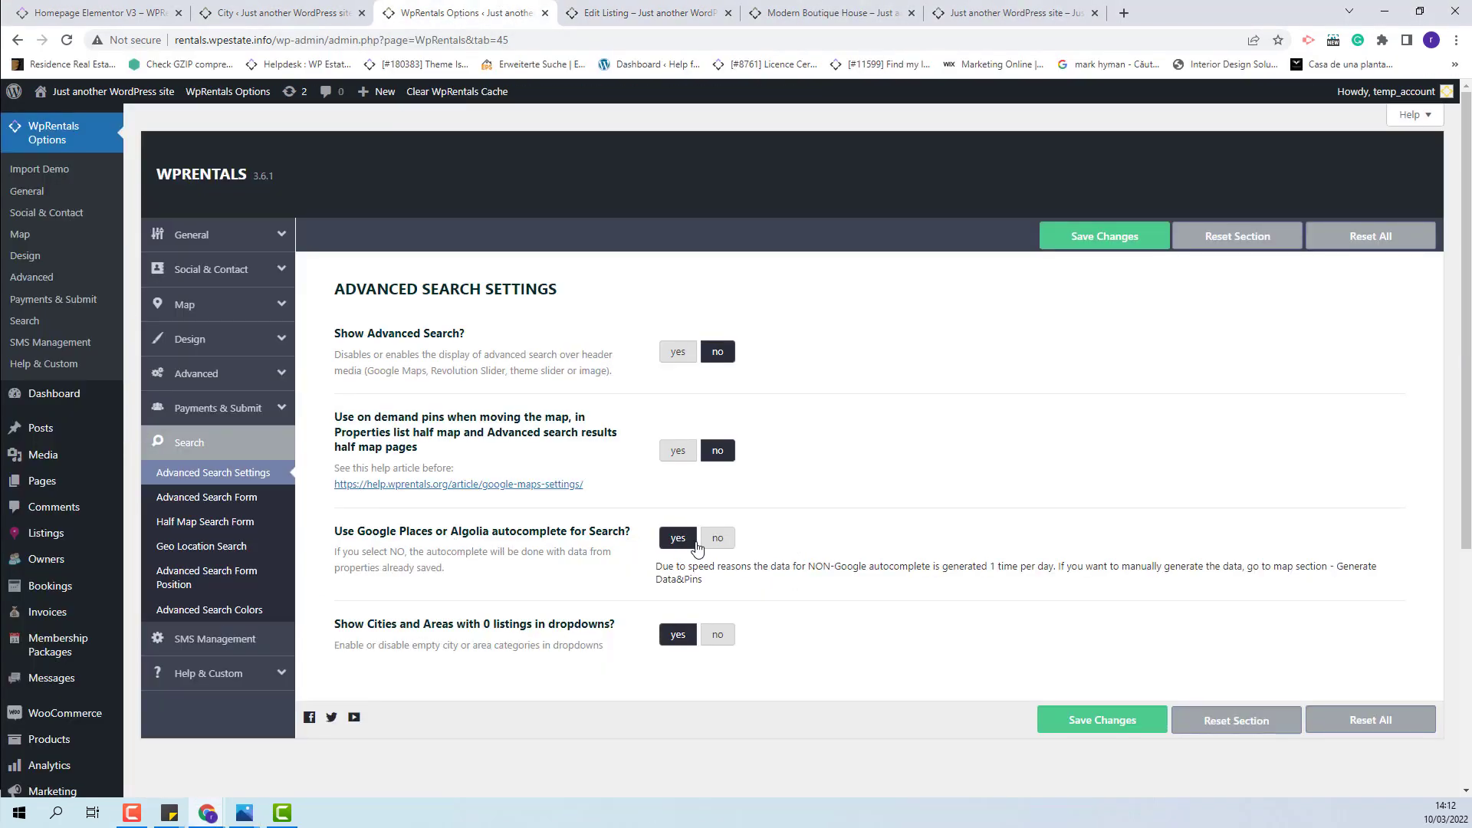
left_click(721, 540)
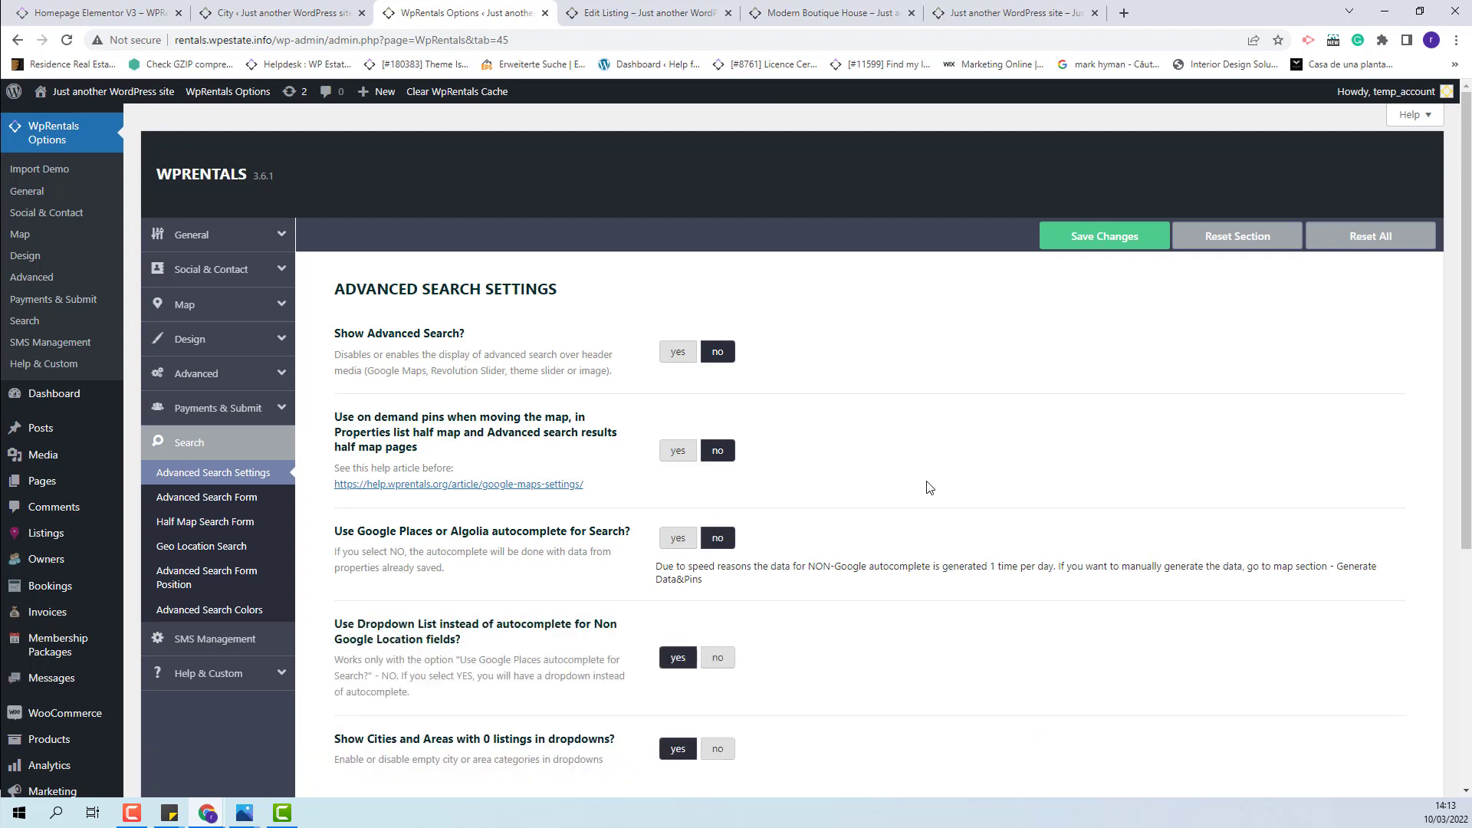
left_click(719, 658)
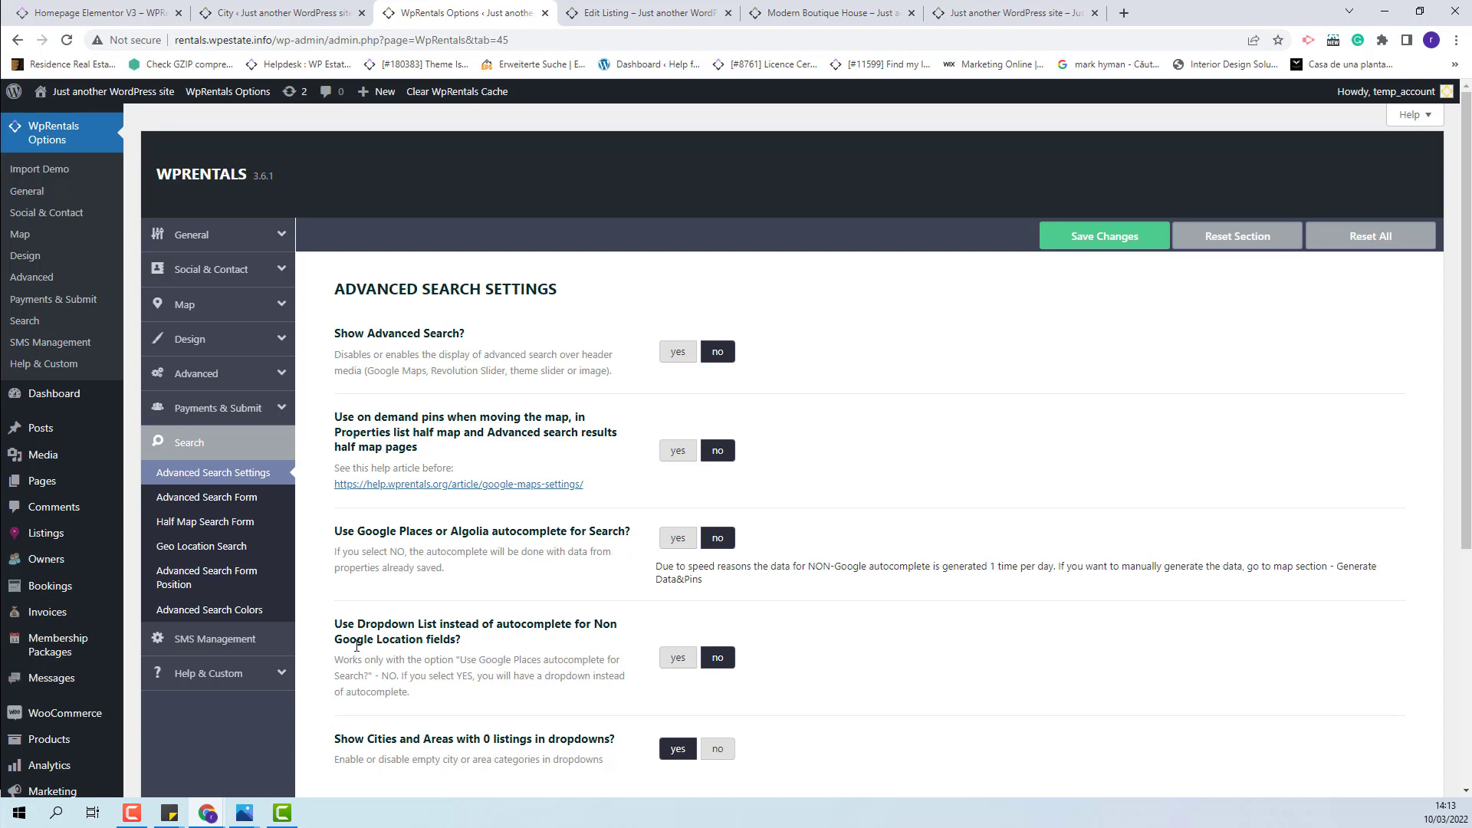
left_click(1055, 242)
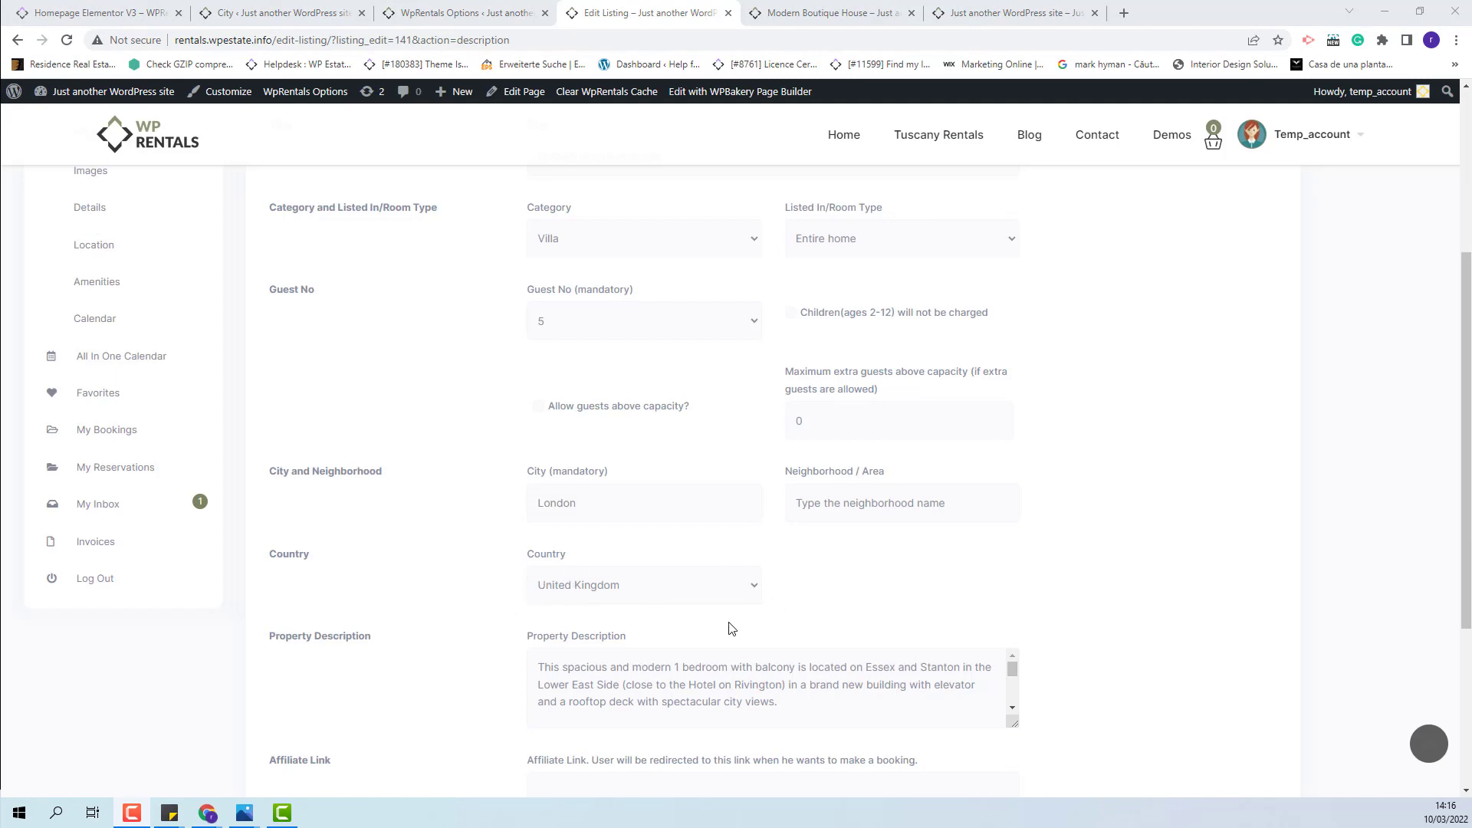
Step: Replace the listing's city with Paris, choose the matching country from the country list, and save the listing
left_click_drag(618, 512, 463, 496)
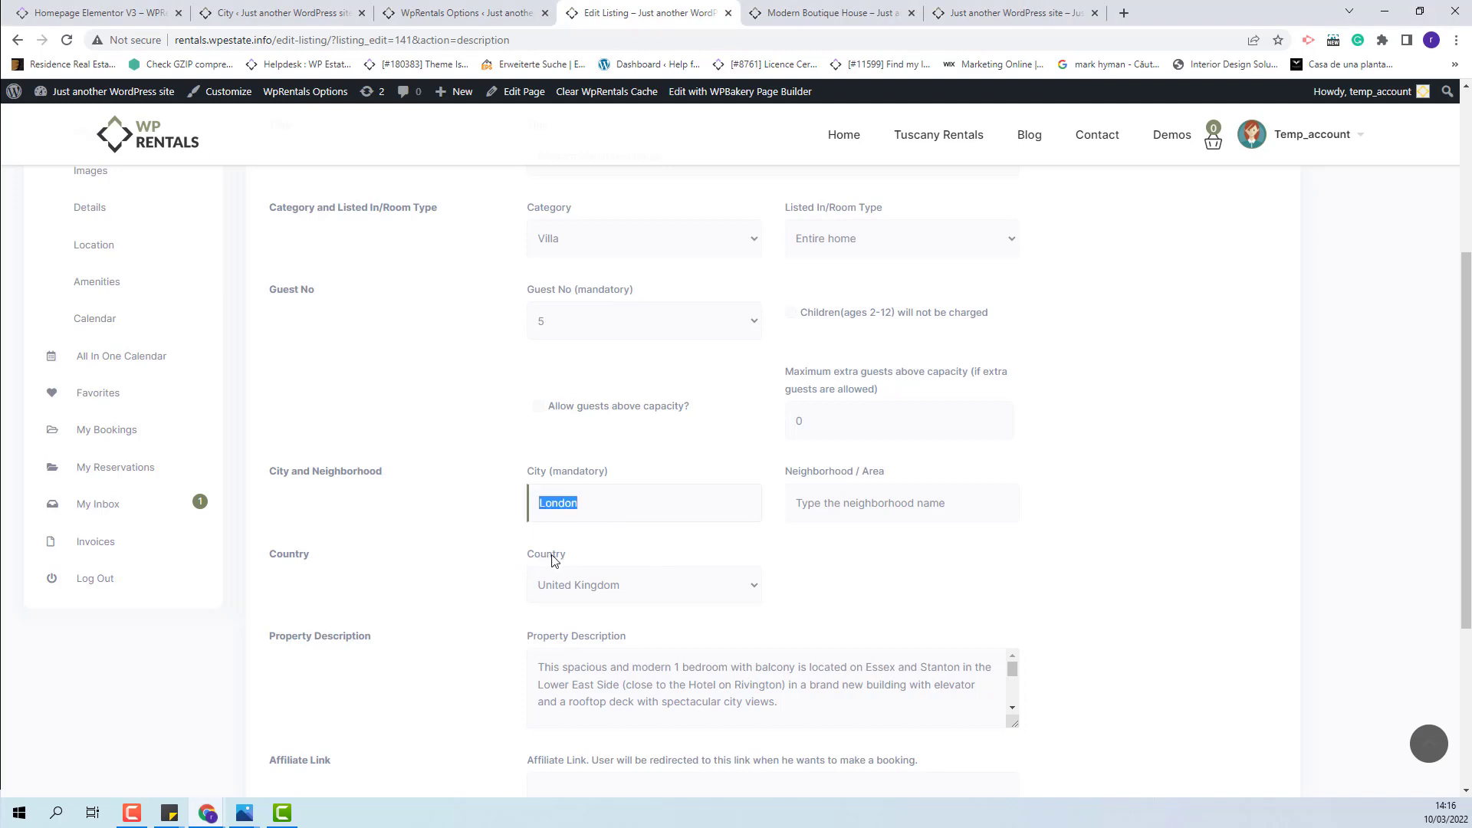
type("Paris")
left_click(590, 598)
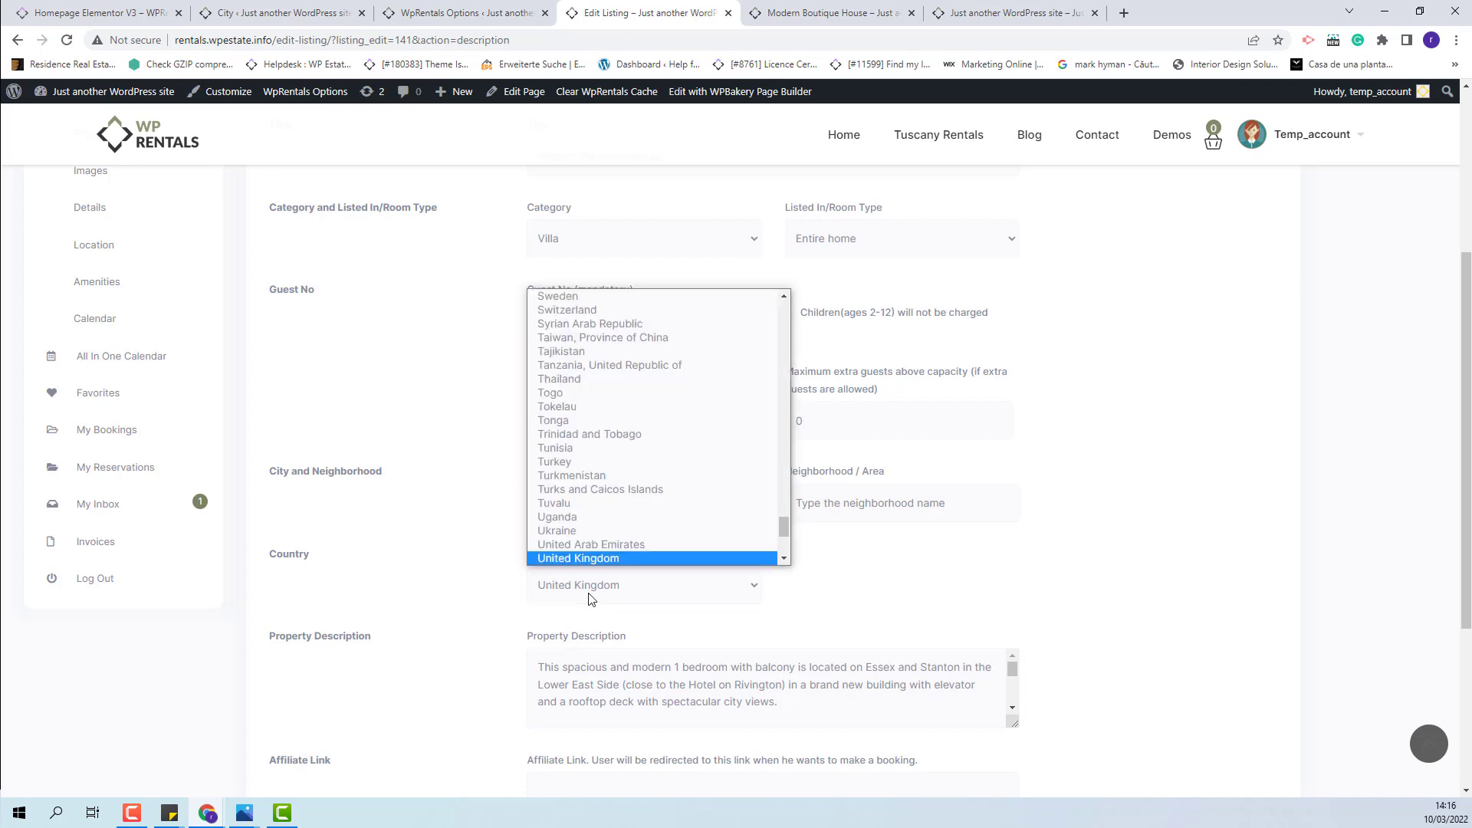
scroll(580, 475, "up", 10)
scroll(580, 475, "up", 8)
left_click(583, 470)
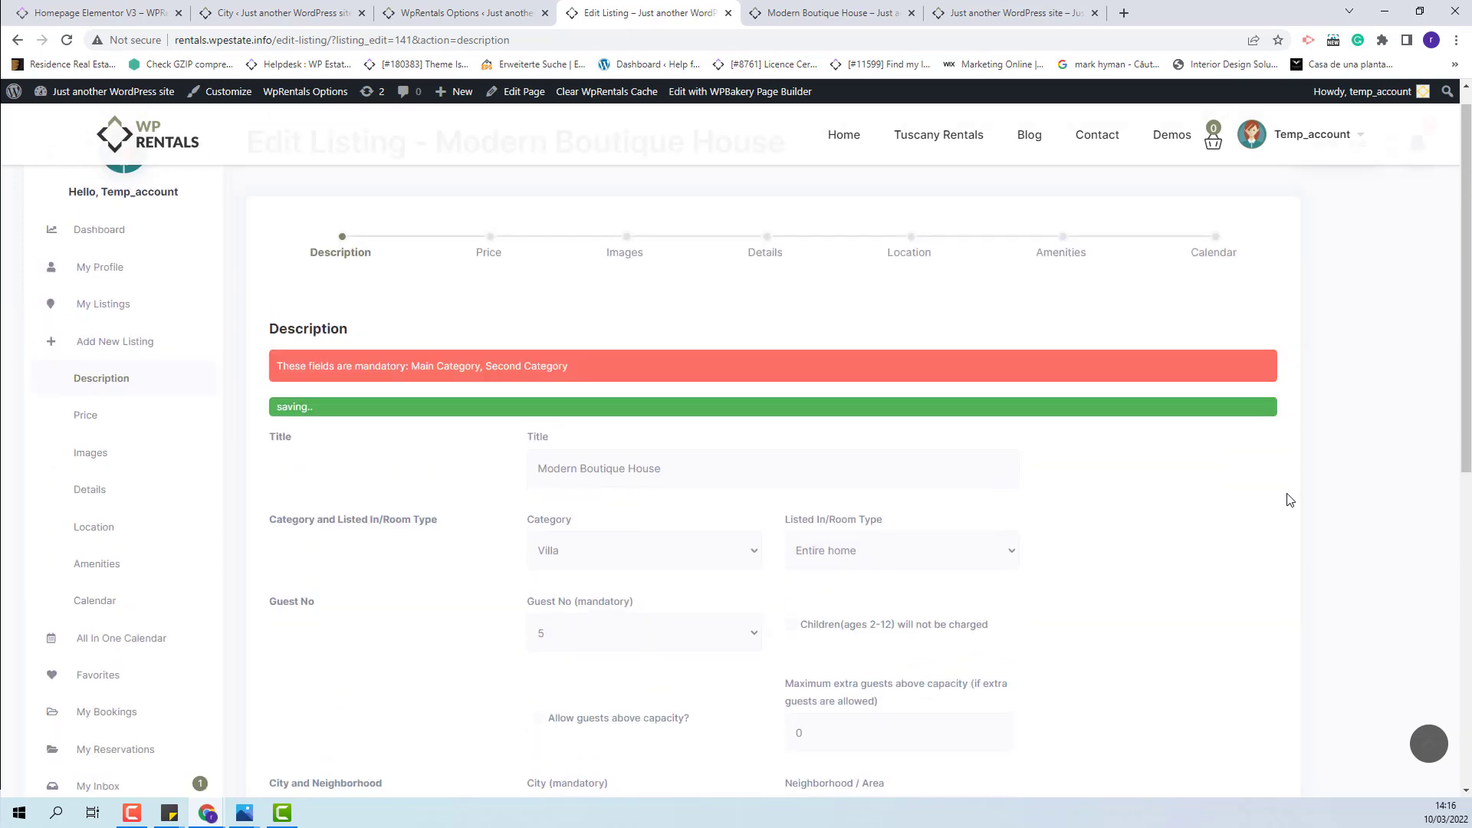
Step: Refresh the City terms list in the admin area and check it for the listing's new city
scroll(1002, 486, "down", 4)
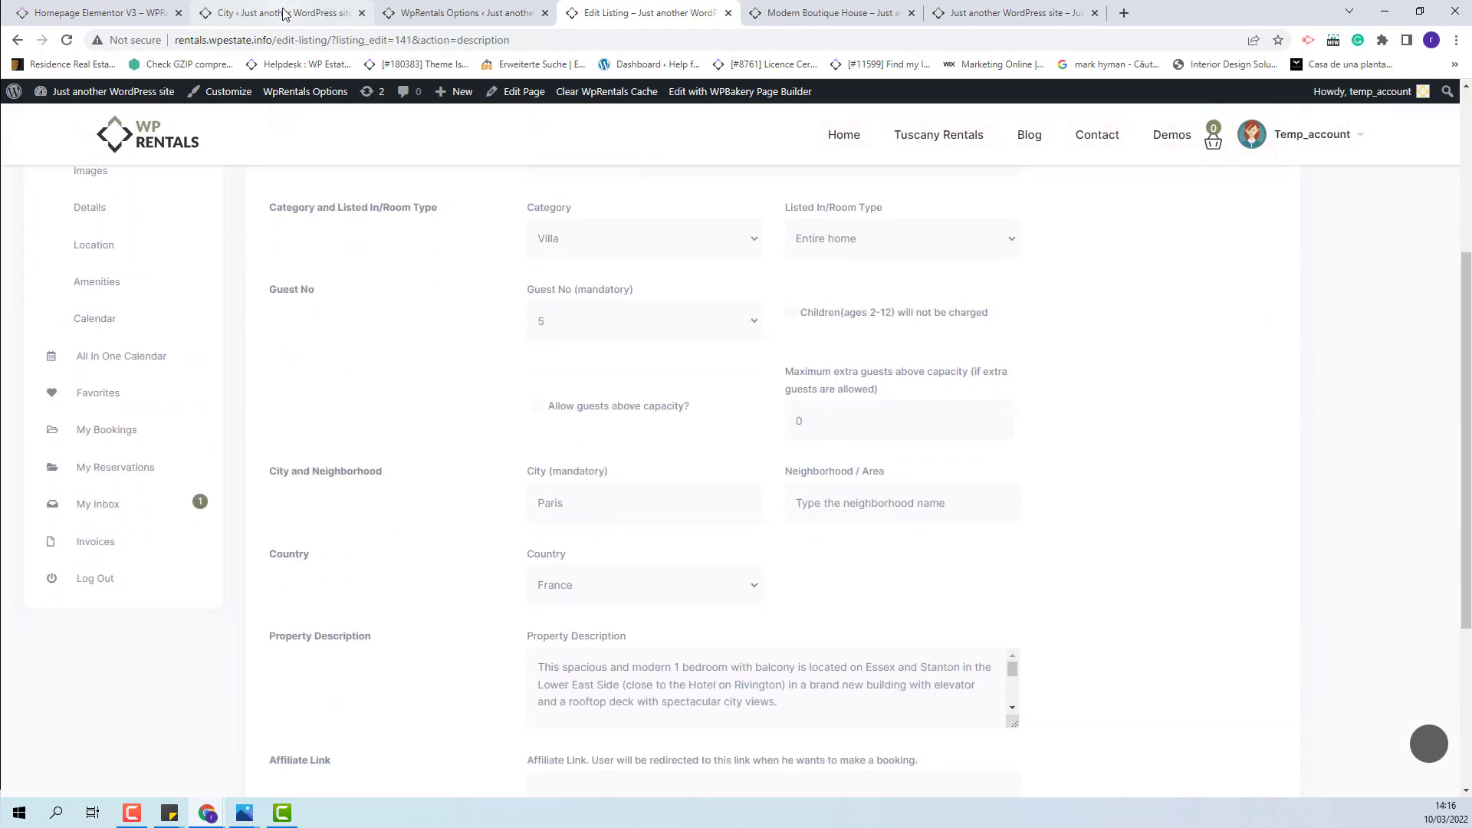
left_click(284, 14)
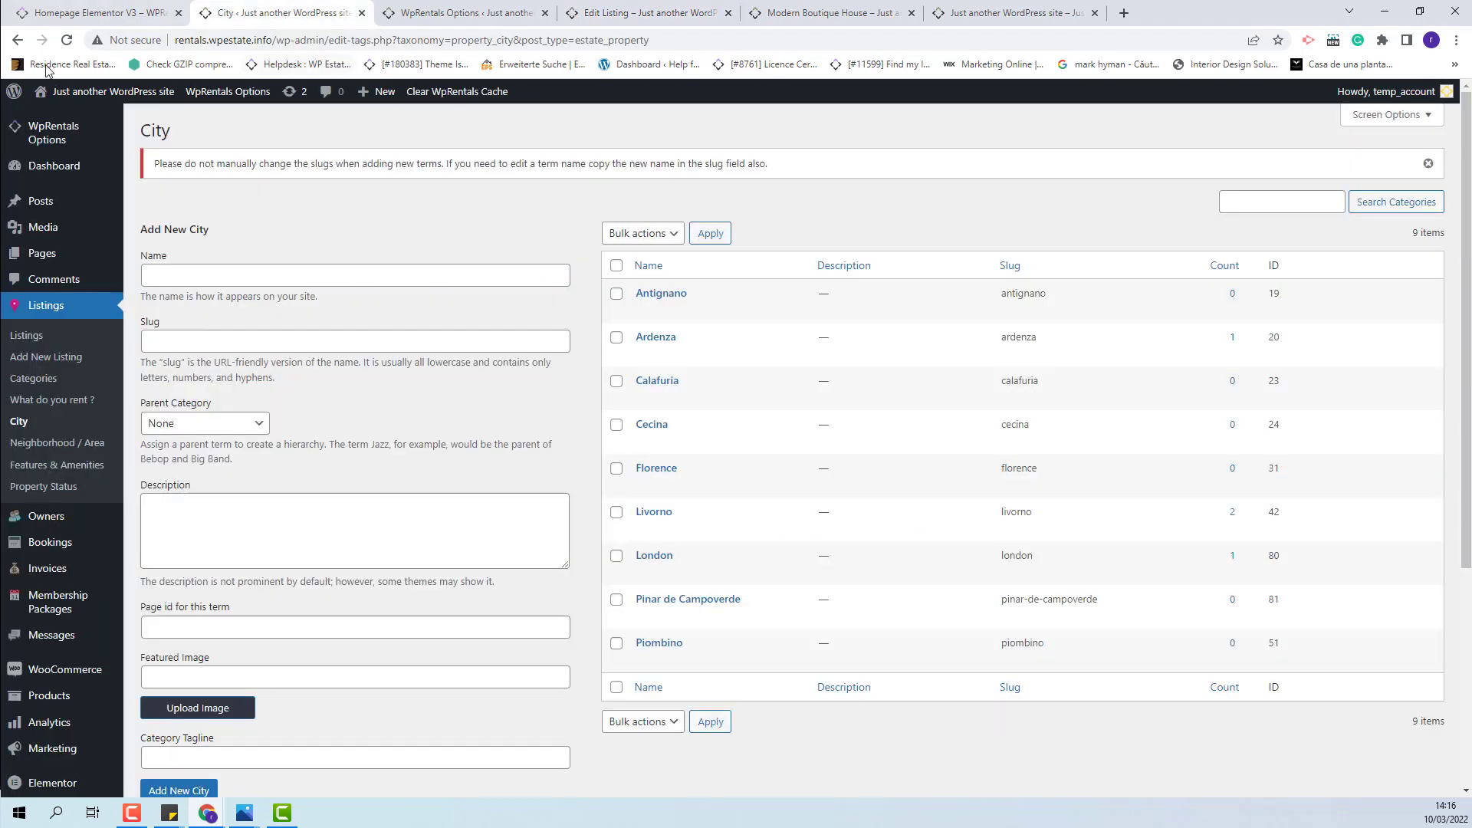
left_click(67, 41)
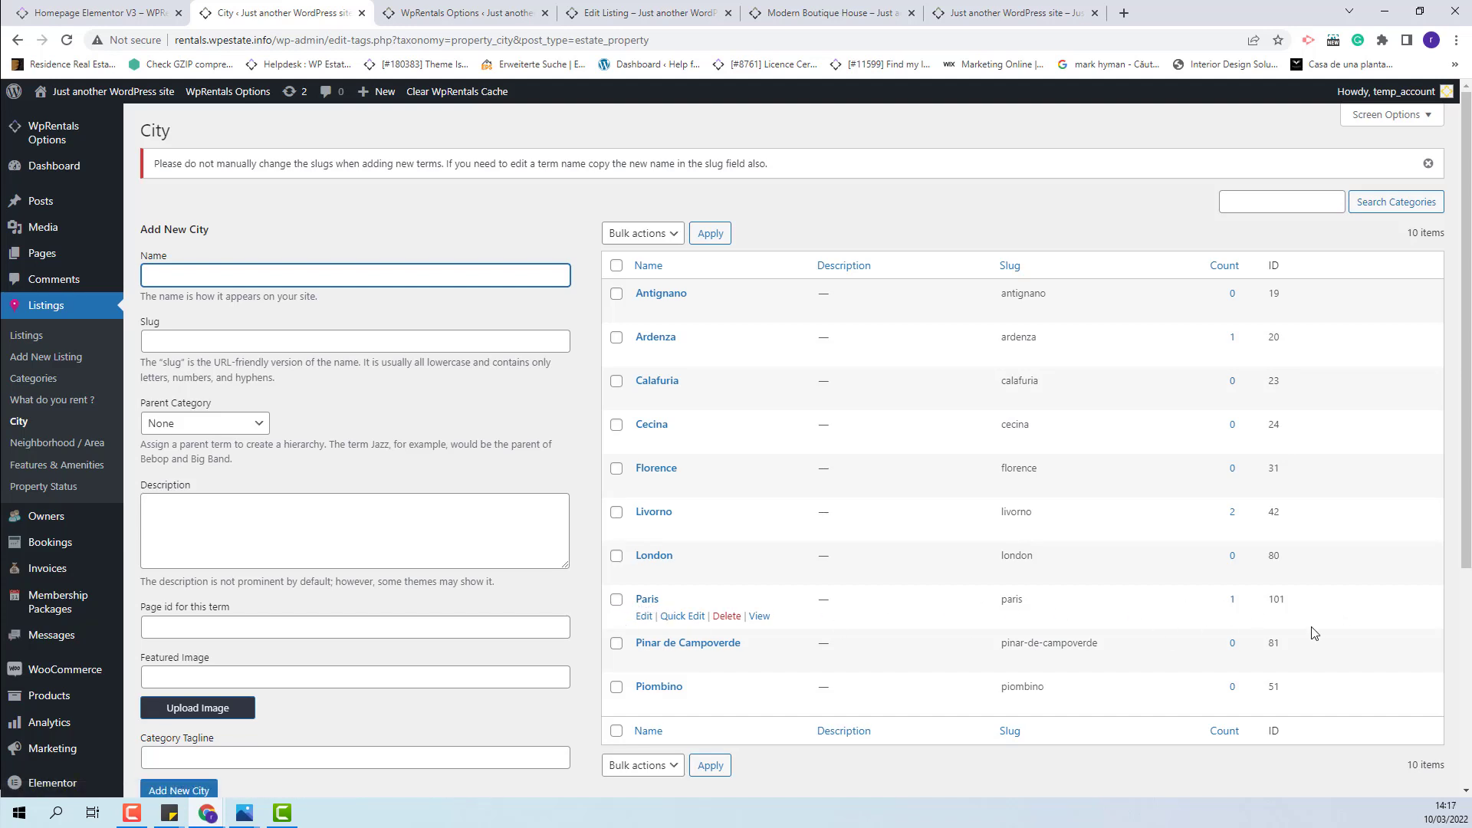
Step: In the advanced search settings, set Use Dropdown List instead of autocomplete for Non Google Location fields to yes and save
left_click(528, 11)
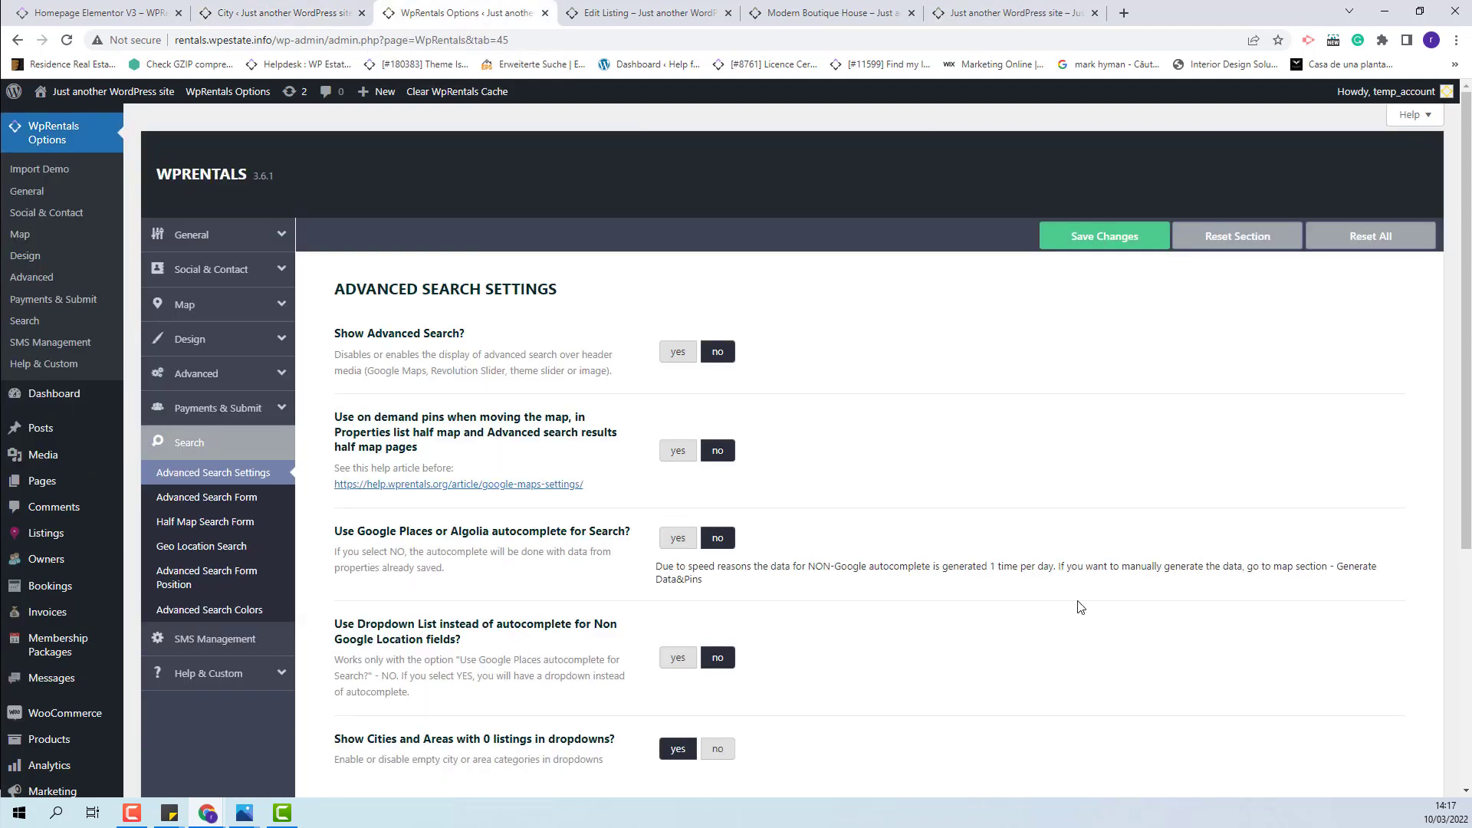
scroll(1081, 605, "down", 2)
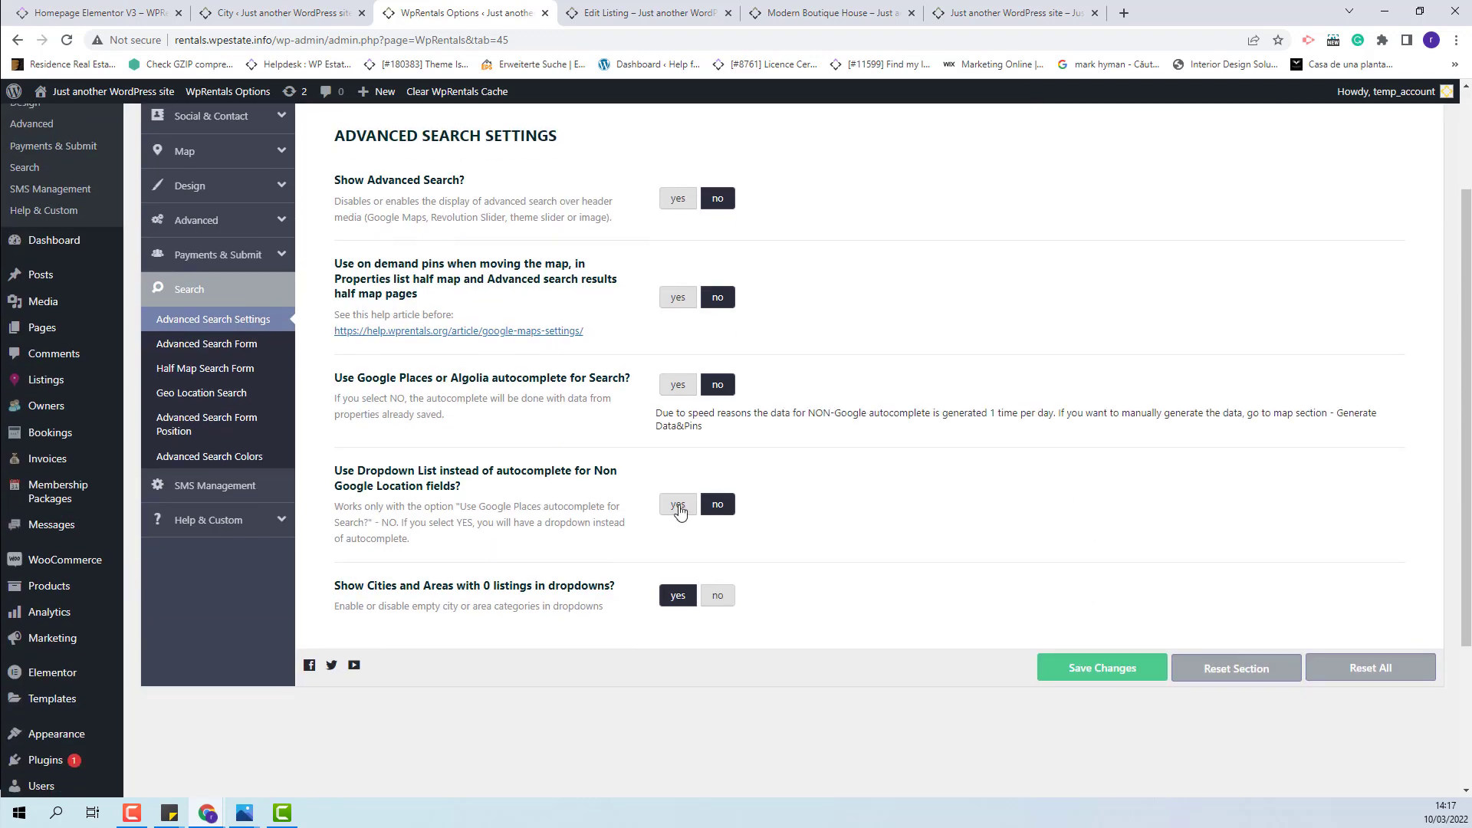
left_click(679, 507)
left_click(1104, 673)
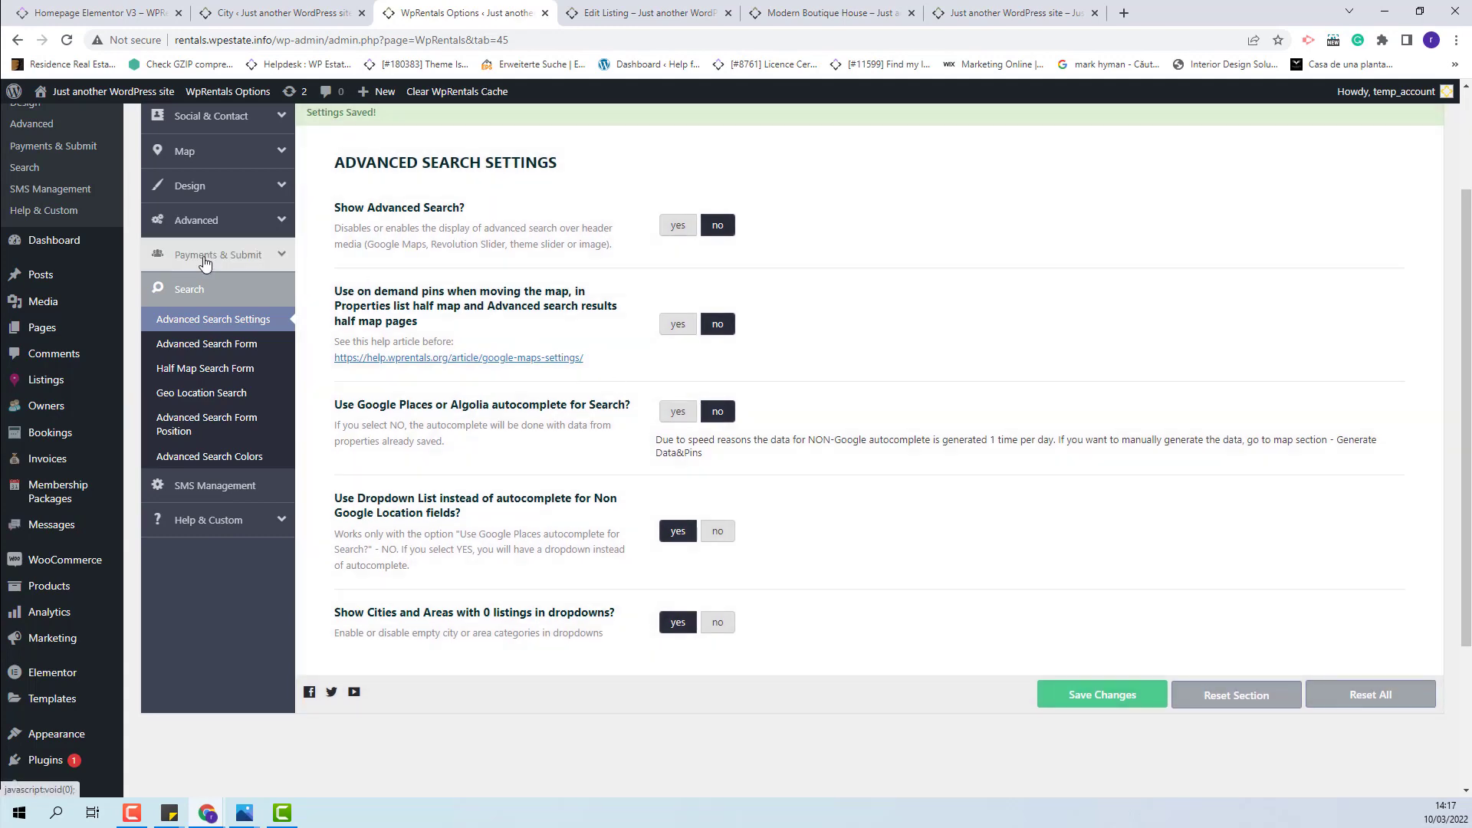
Step: In the Listing Submit Page options, set Show cities and areas as dropdowns to yes and save the changes
left_click(205, 261)
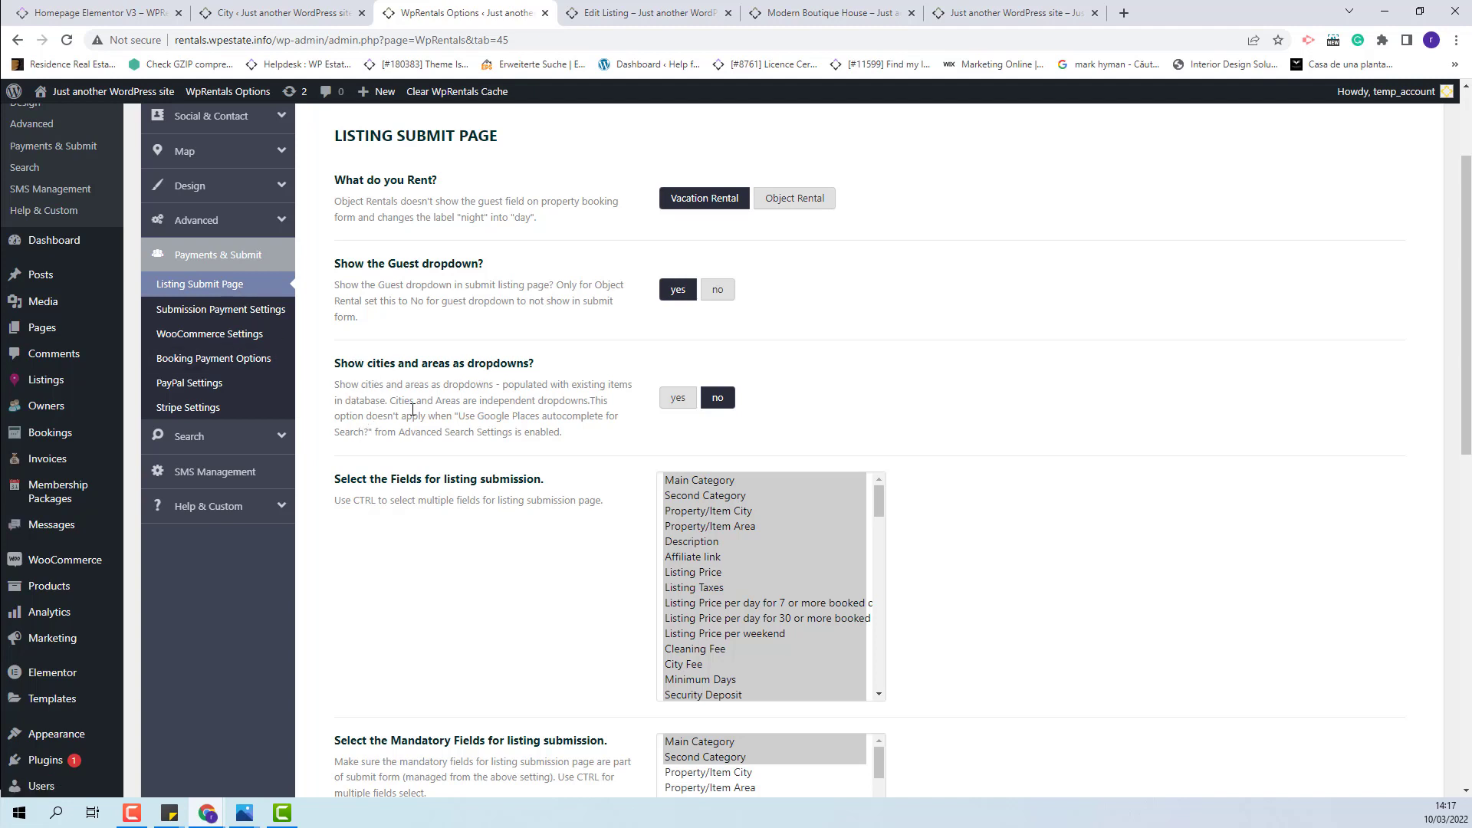
left_click(676, 398)
scroll(1093, 302, "up", 2)
left_click(1080, 237)
Step: Reload the listing edit form and compare its city dropdown options with the City terms in the admin area
key("ctrl+Tab")
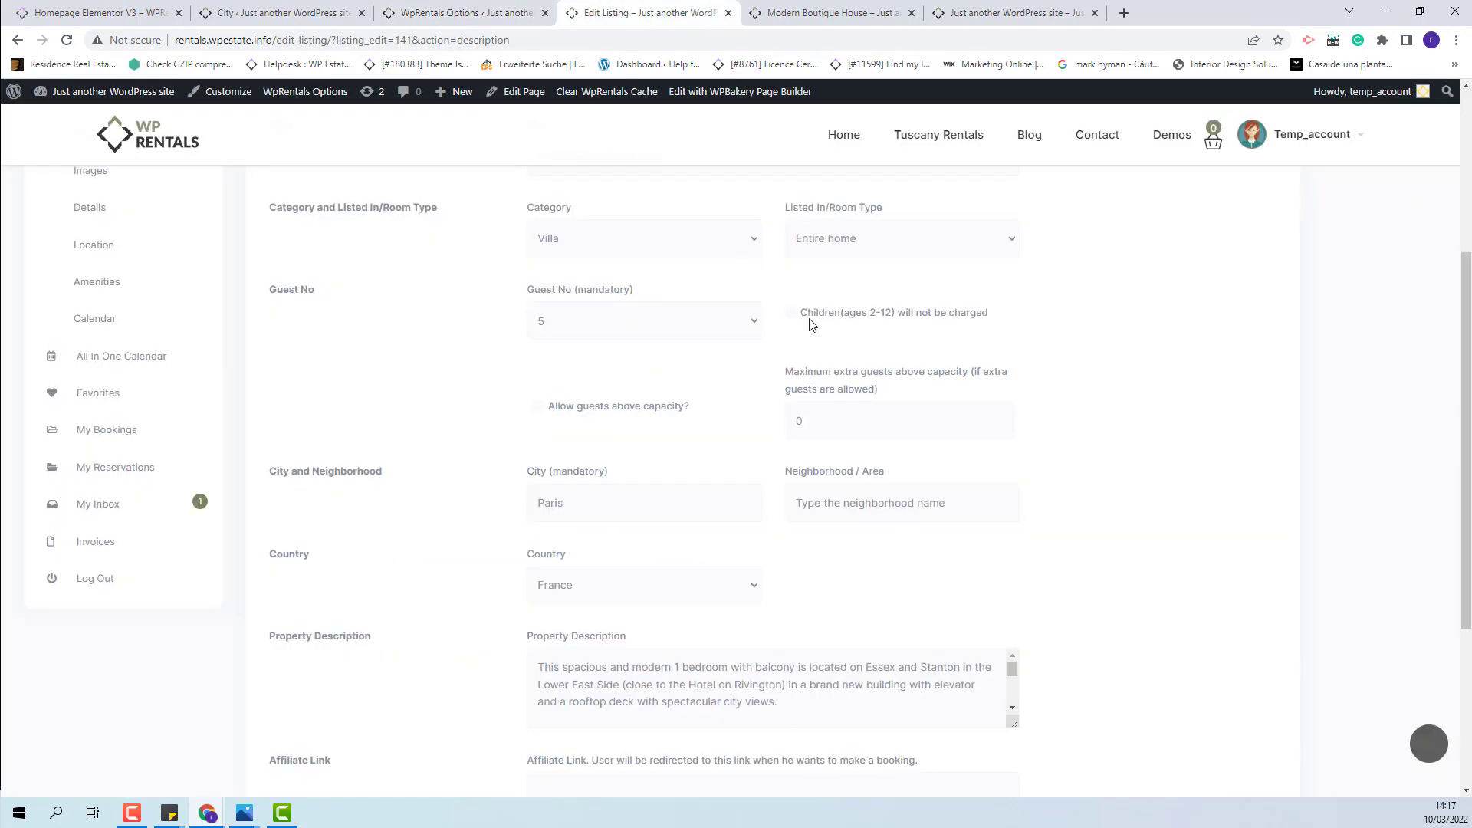
key("F5")
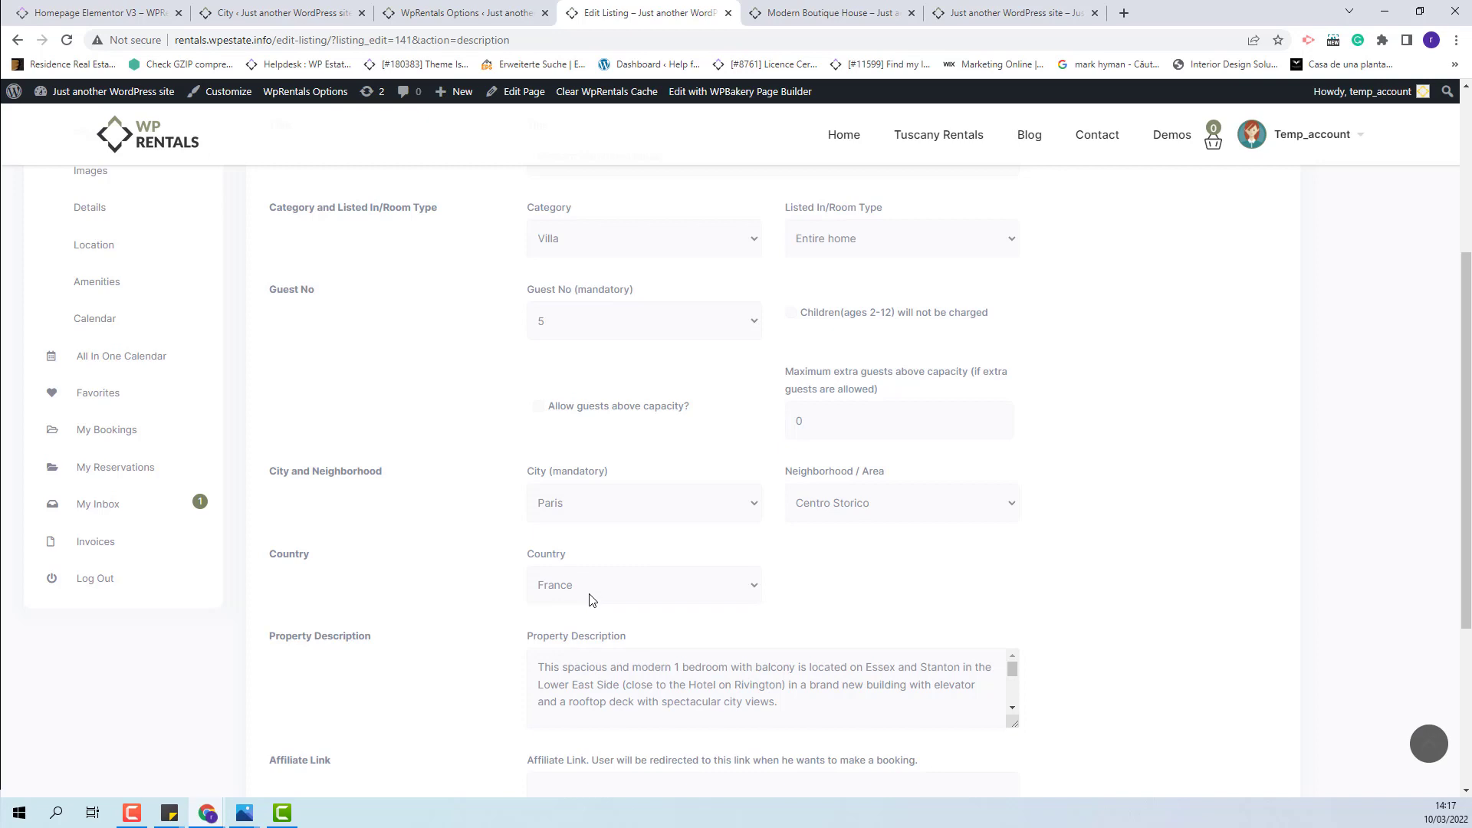
left_click(624, 505)
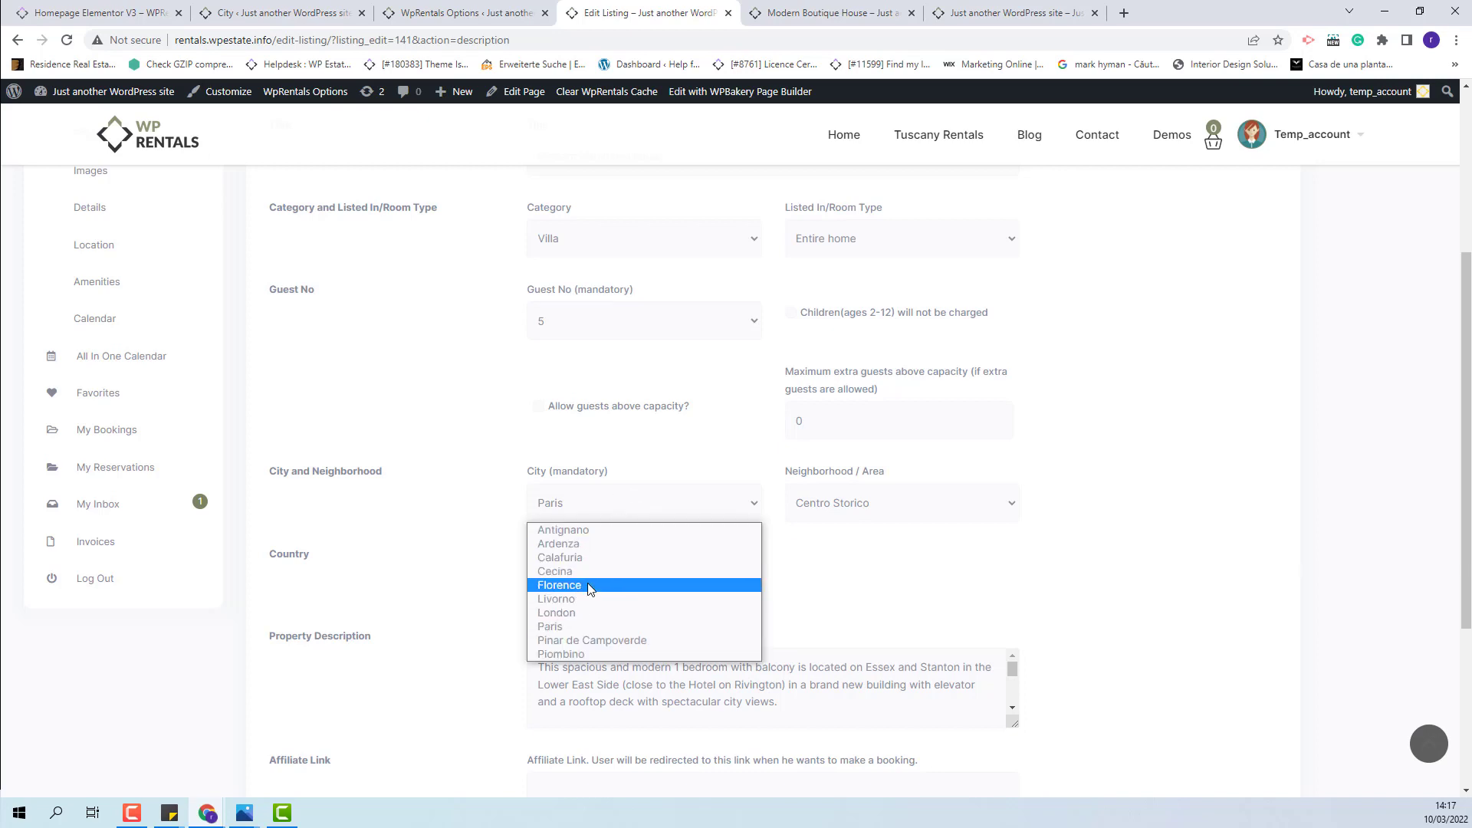
left_click(811, 506)
left_click(635, 506)
left_click(635, 507)
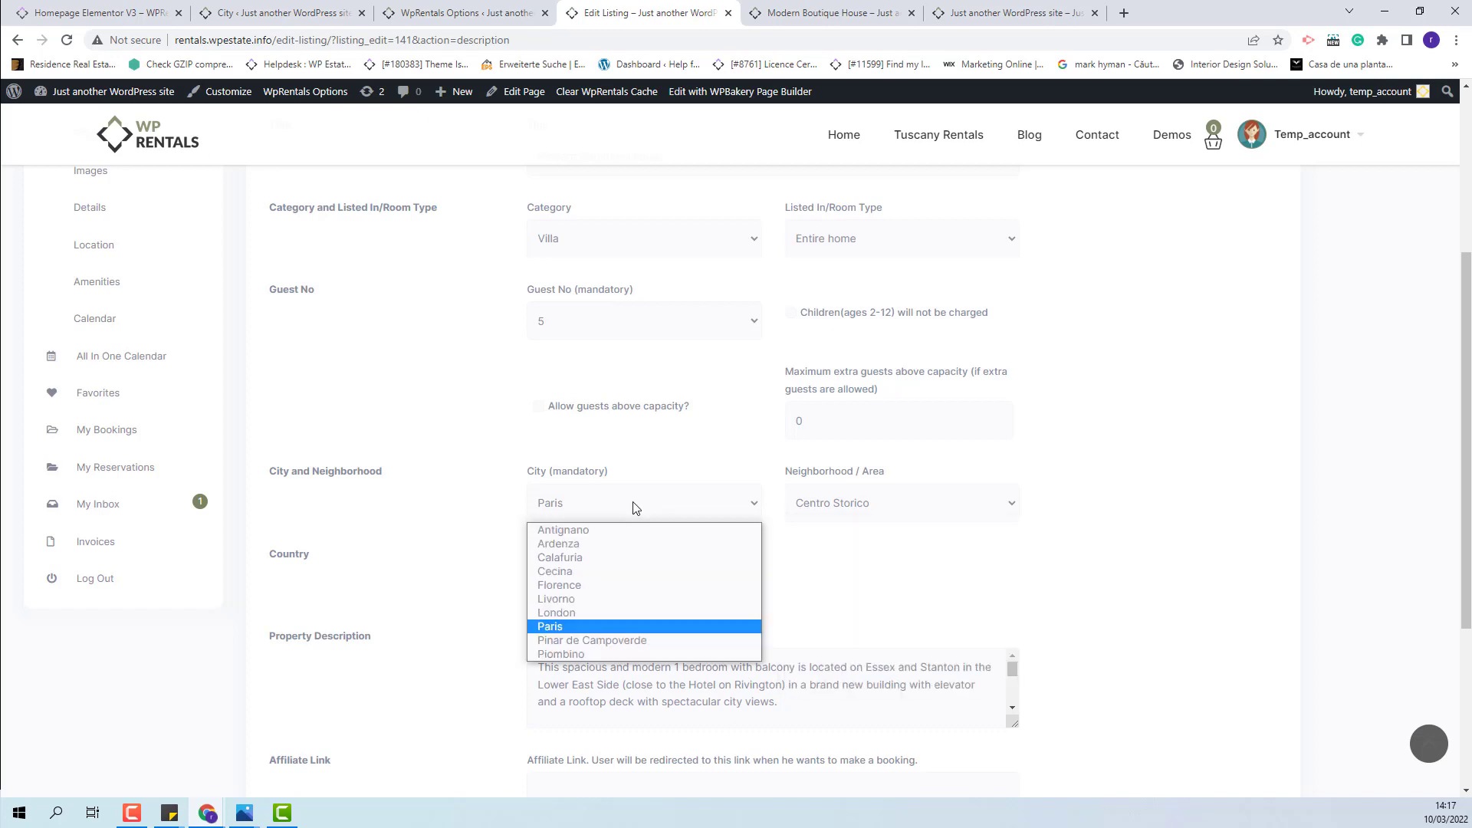
left_click(255, 14)
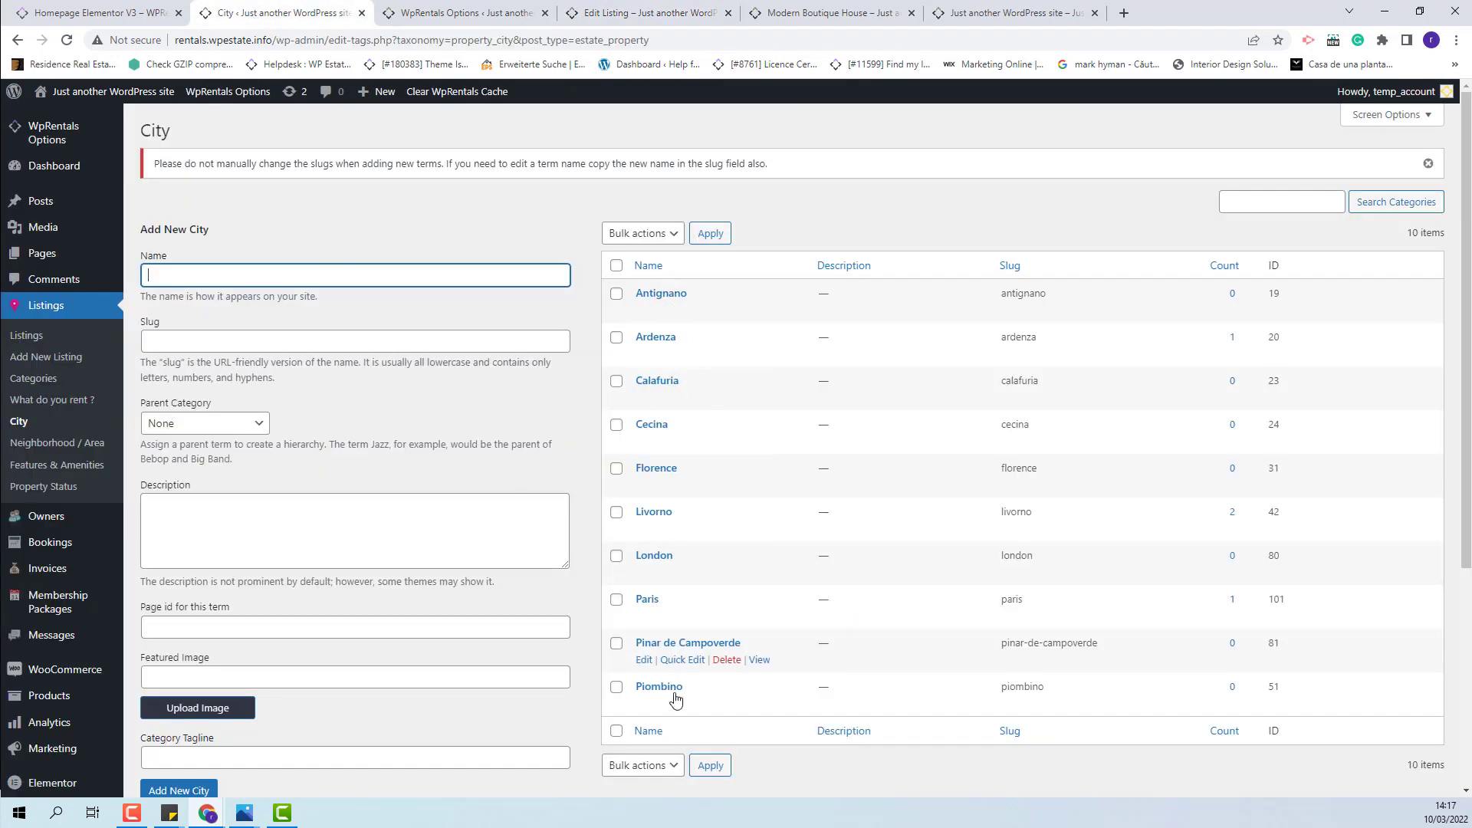
left_click(591, 13)
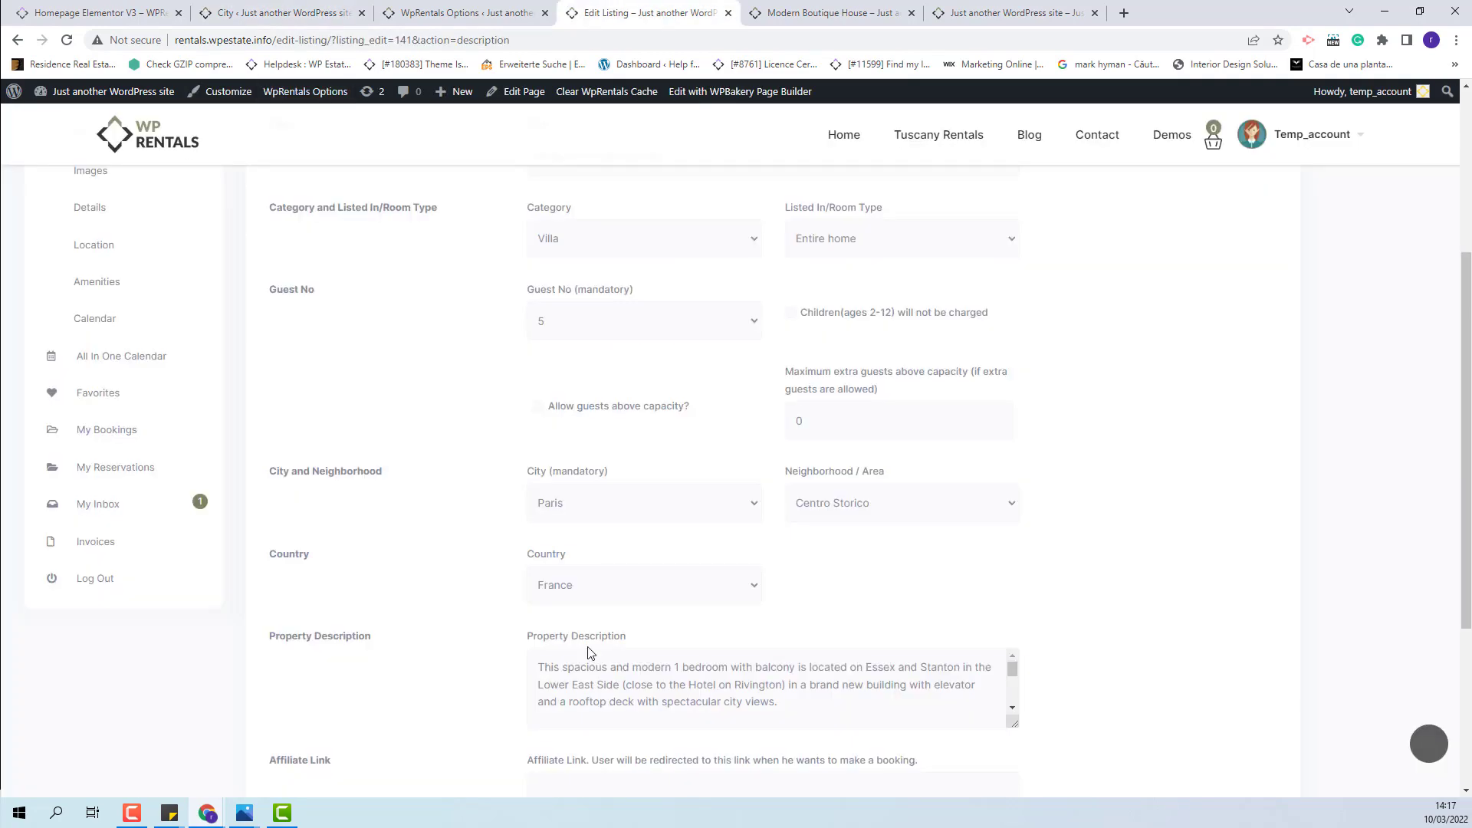
Step: Examine where the city is displayed in the Modern Boutique House page's Address section and on its homepage card
left_click(818, 13)
scroll(536, 552, "down", 4)
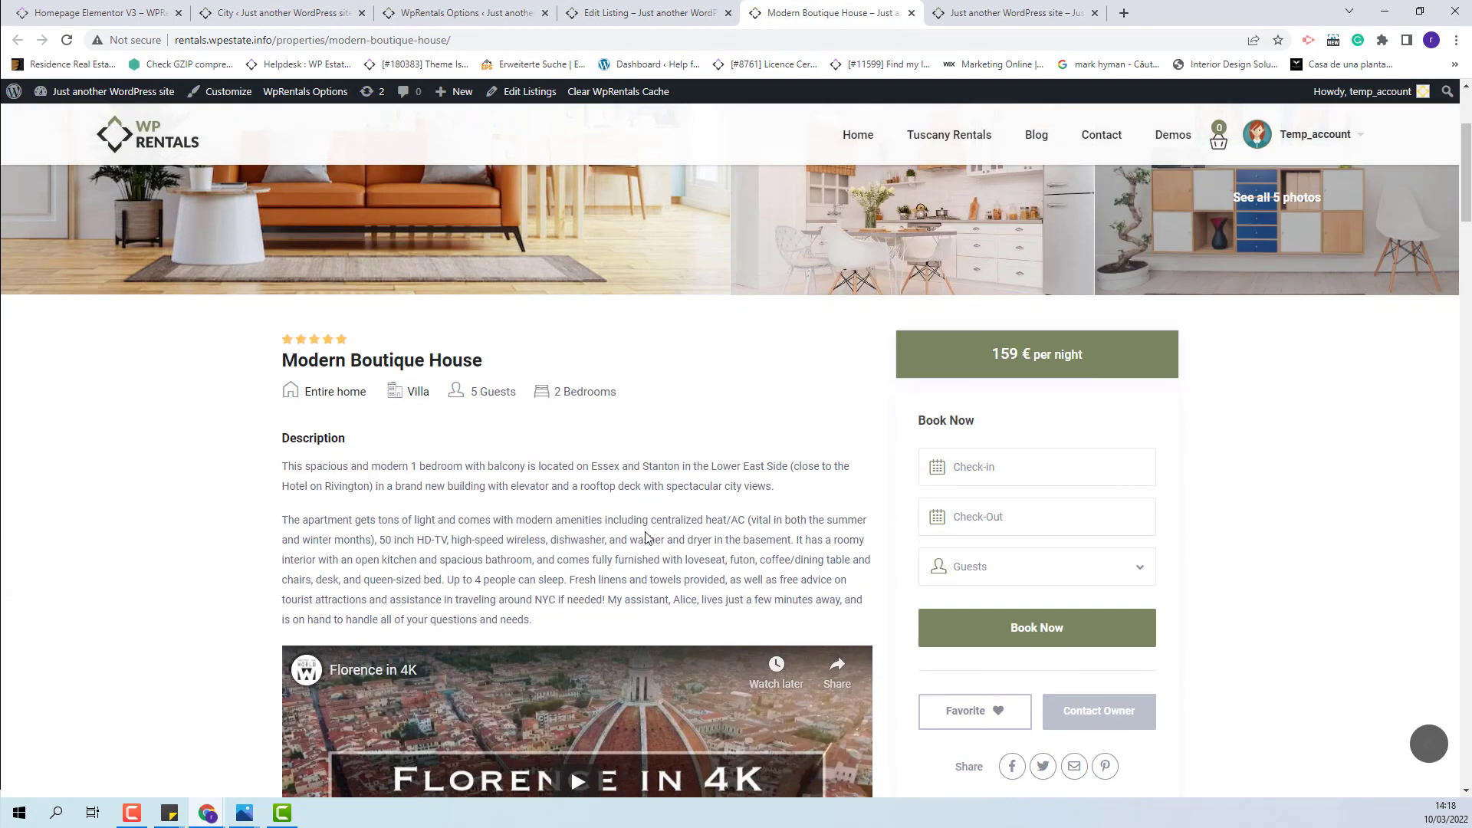
scroll(646, 536, "down", 10)
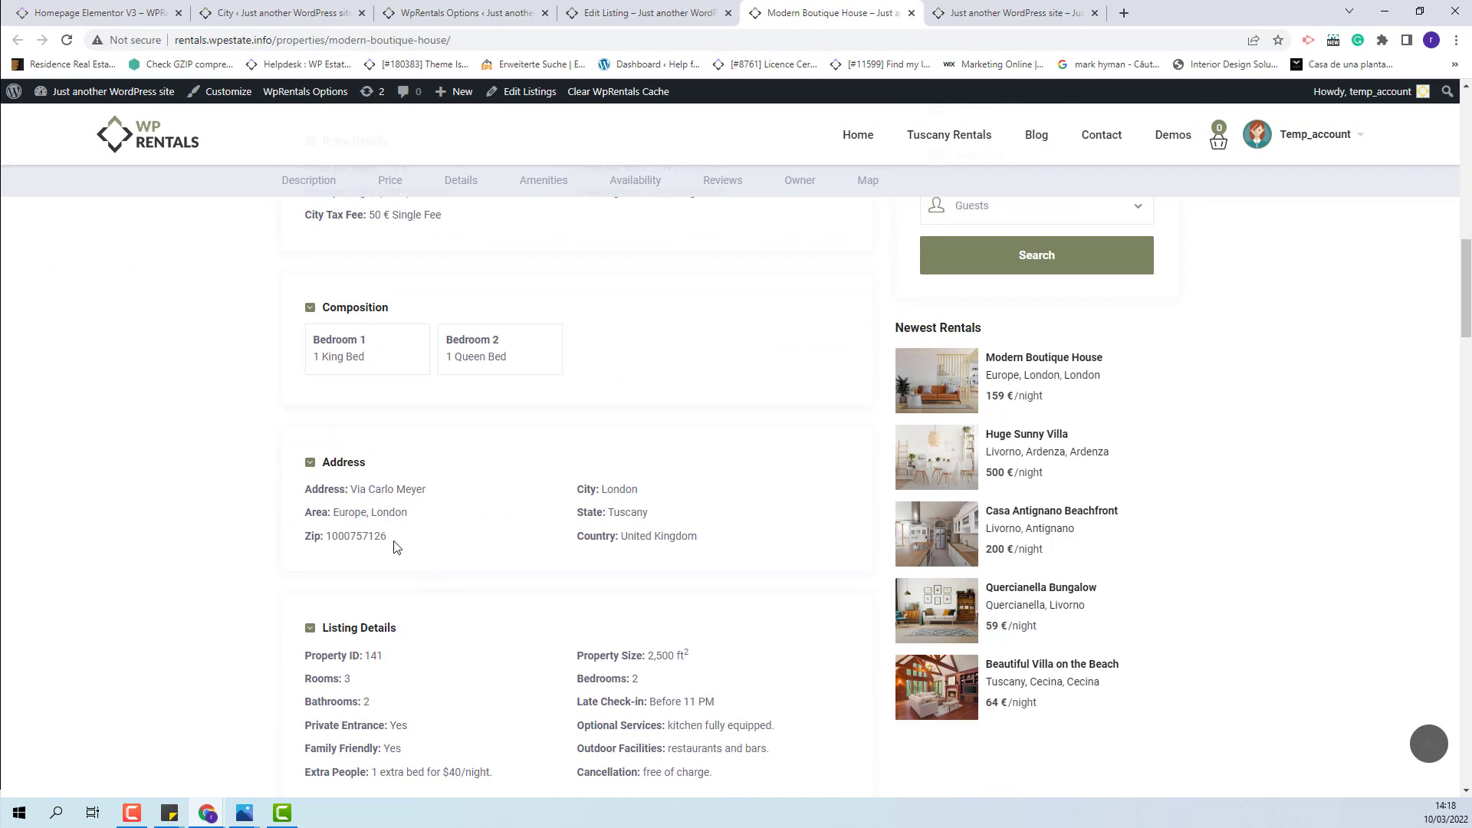
key("ctrl+Tab")
scroll(1022, 388, "down", 4)
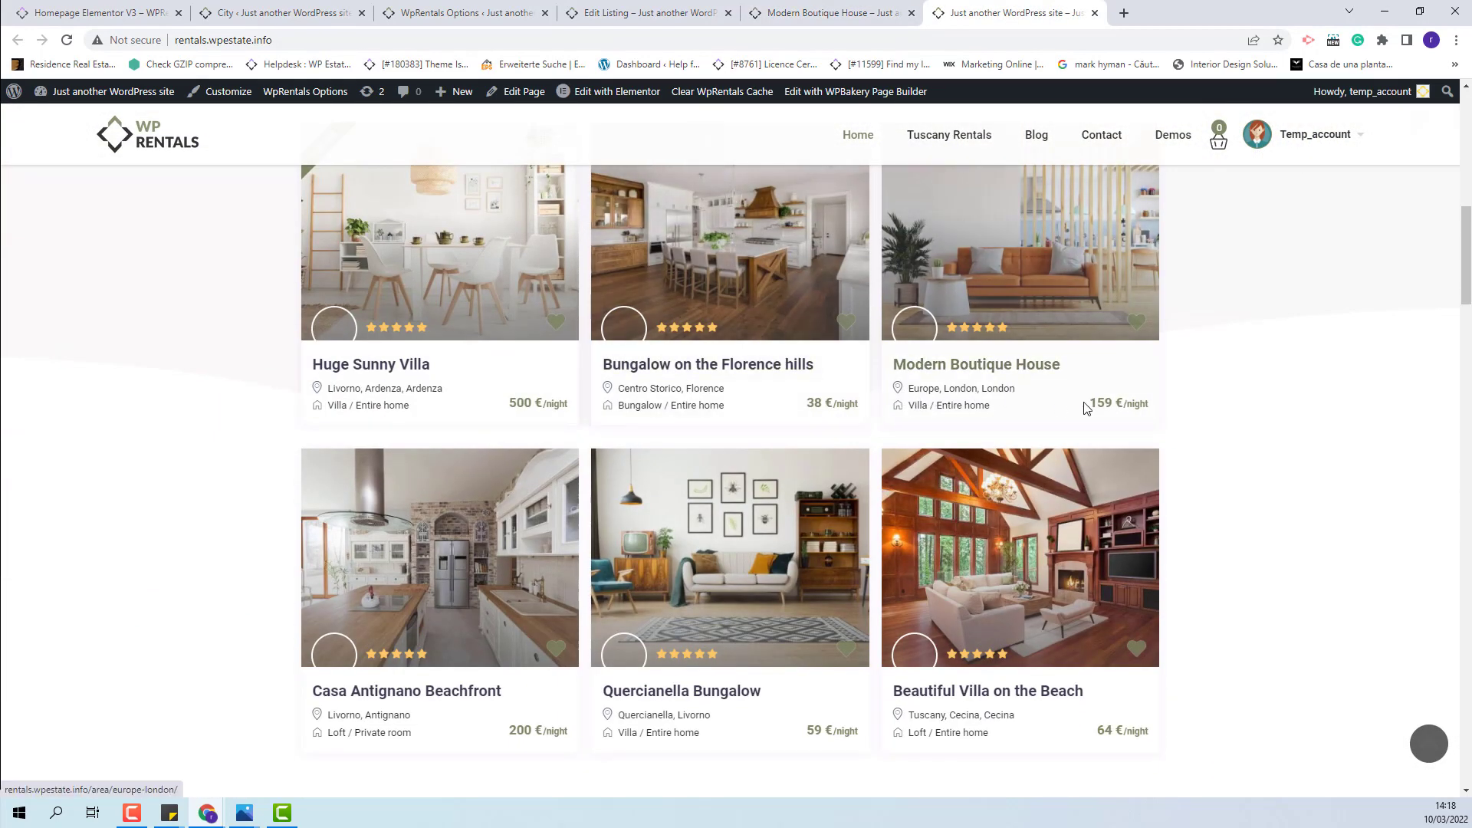
Step: Open the Neighborhood / Area taxonomy and examine the matching neighborhood options in the listing edit form
key("ctrl+2")
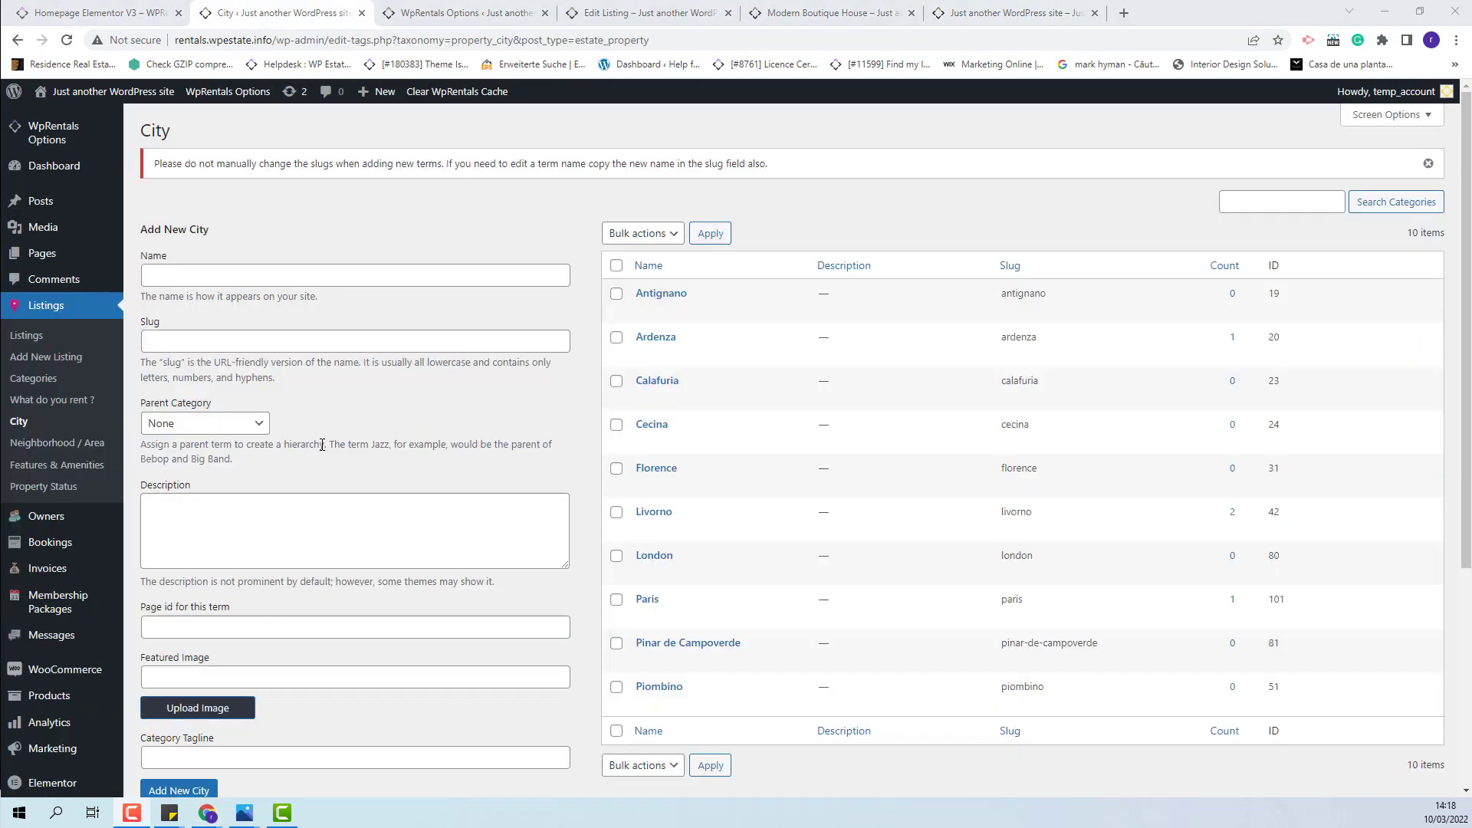
left_click(53, 447)
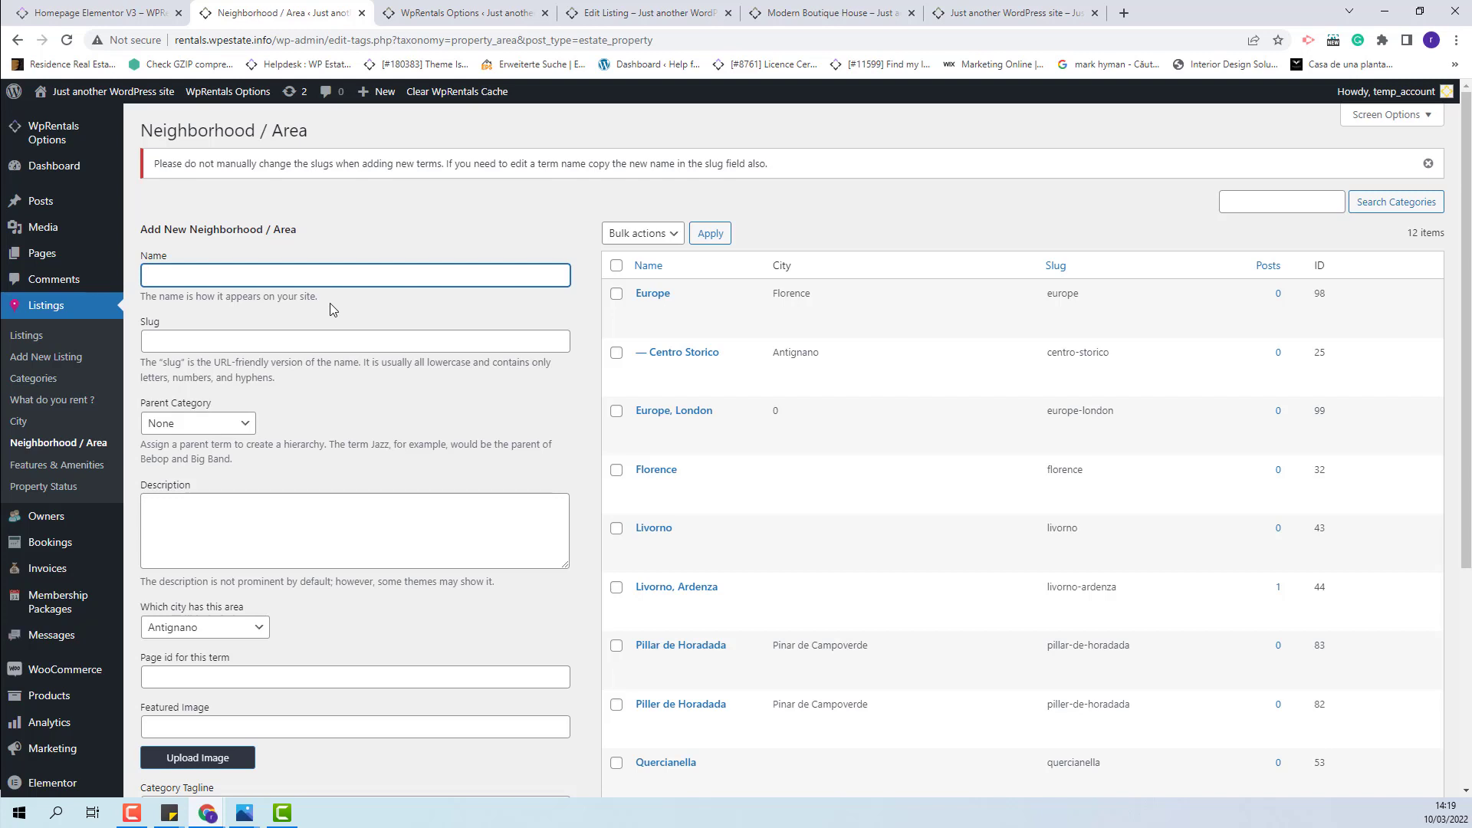
key("ctrl+4")
left_click(897, 504)
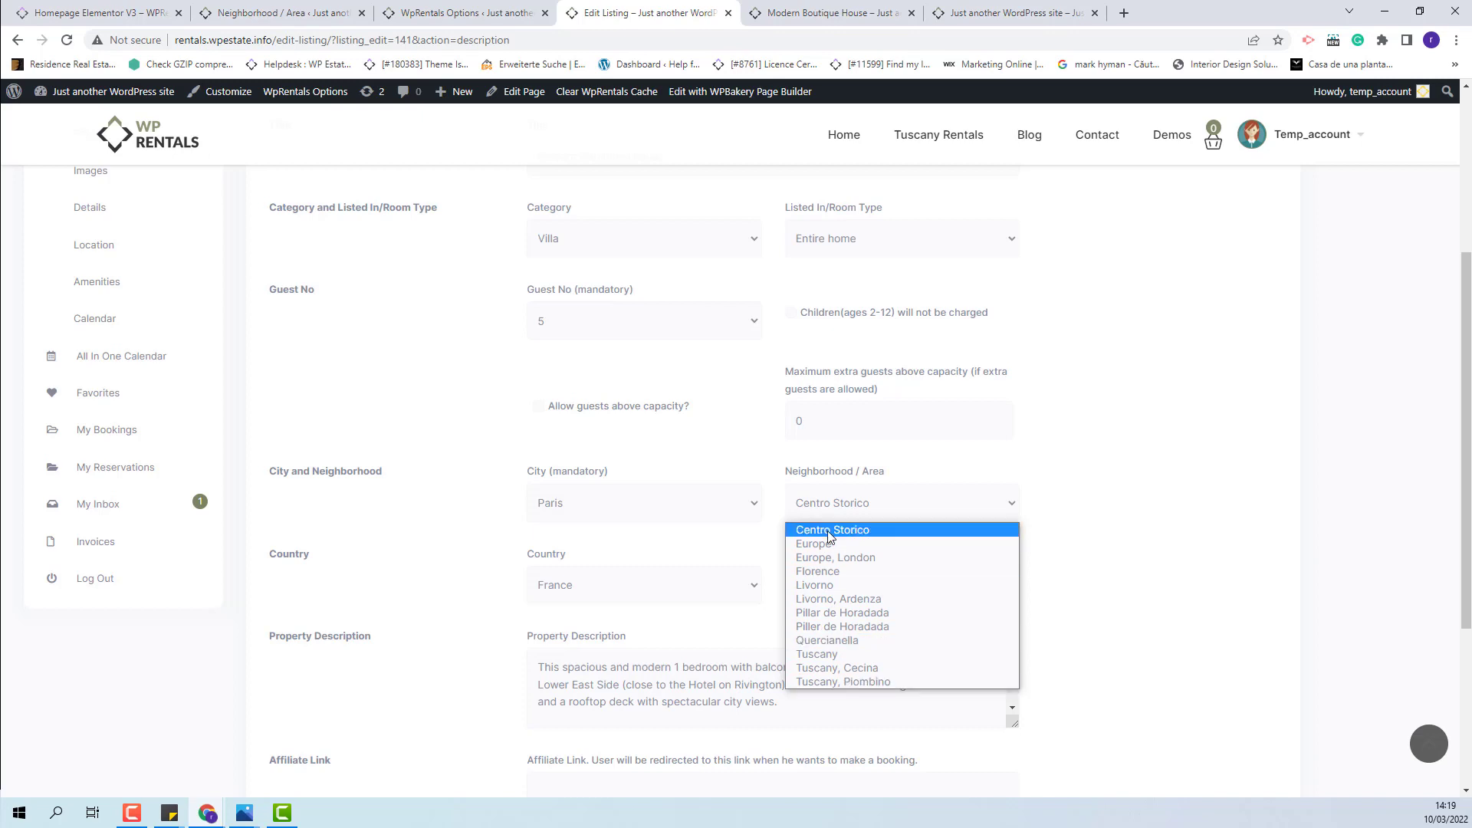
Step: Check where the area is displayed on the Modern Boutique House page and homepage card, and return to the Neighborhood / Area terms
key("ctrl+Tab")
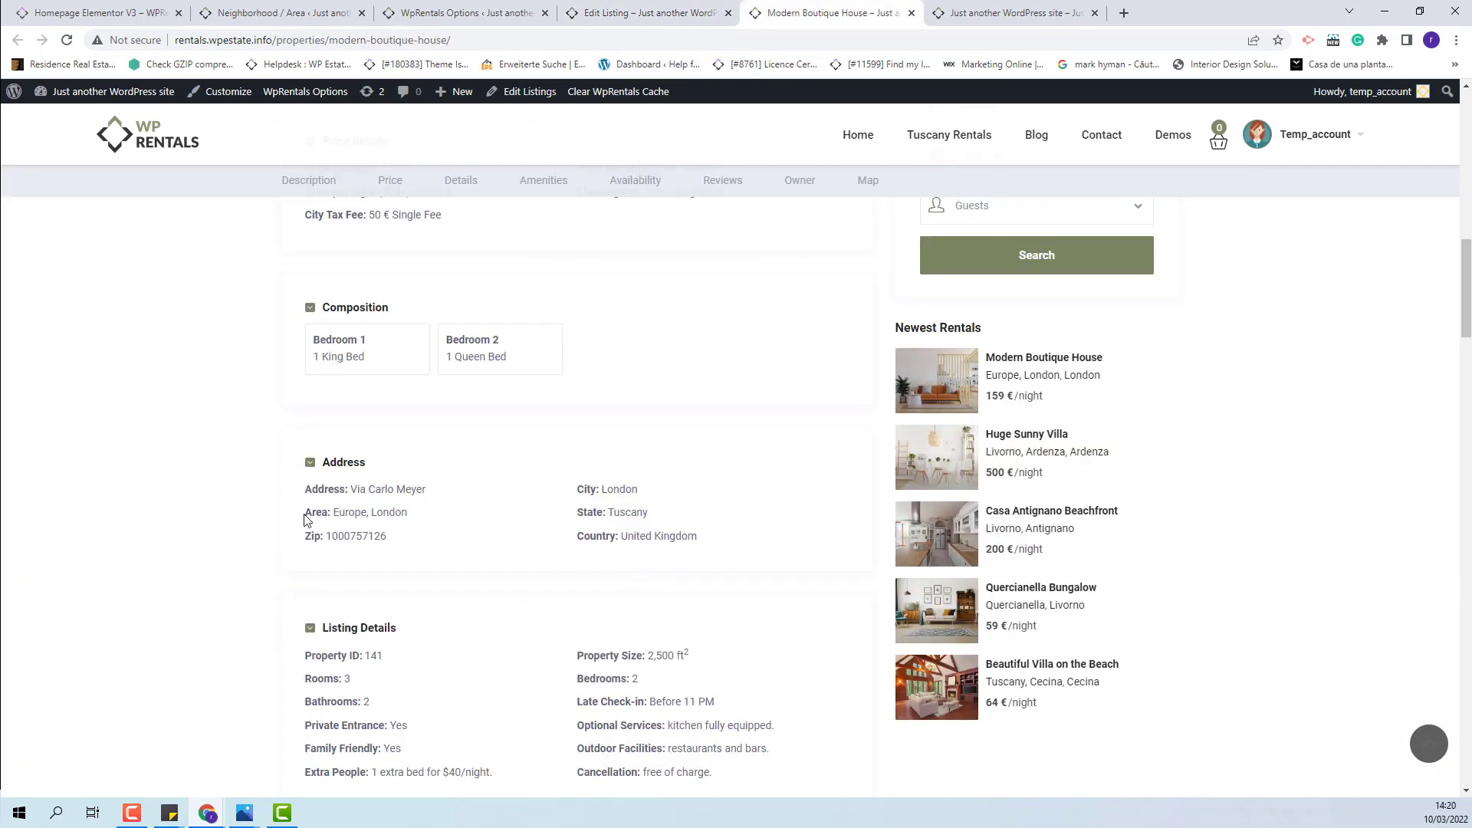
key("ctrl+Tab")
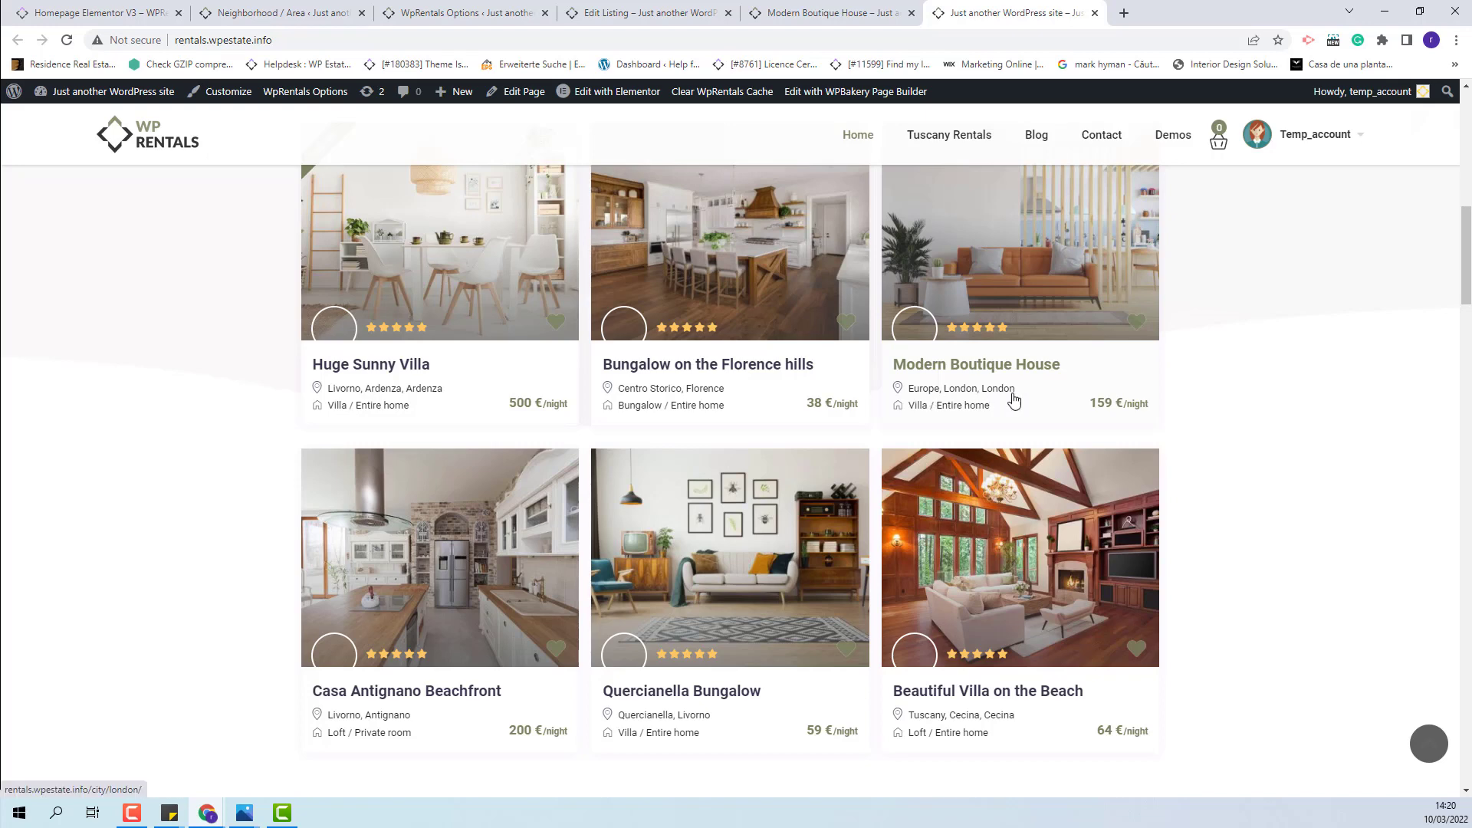
key("ctrl+shift+Tab")
key("ctrl+shift+Tab")
key("ctrl+shift+Tab")
key("ctrl+shift+Tab")
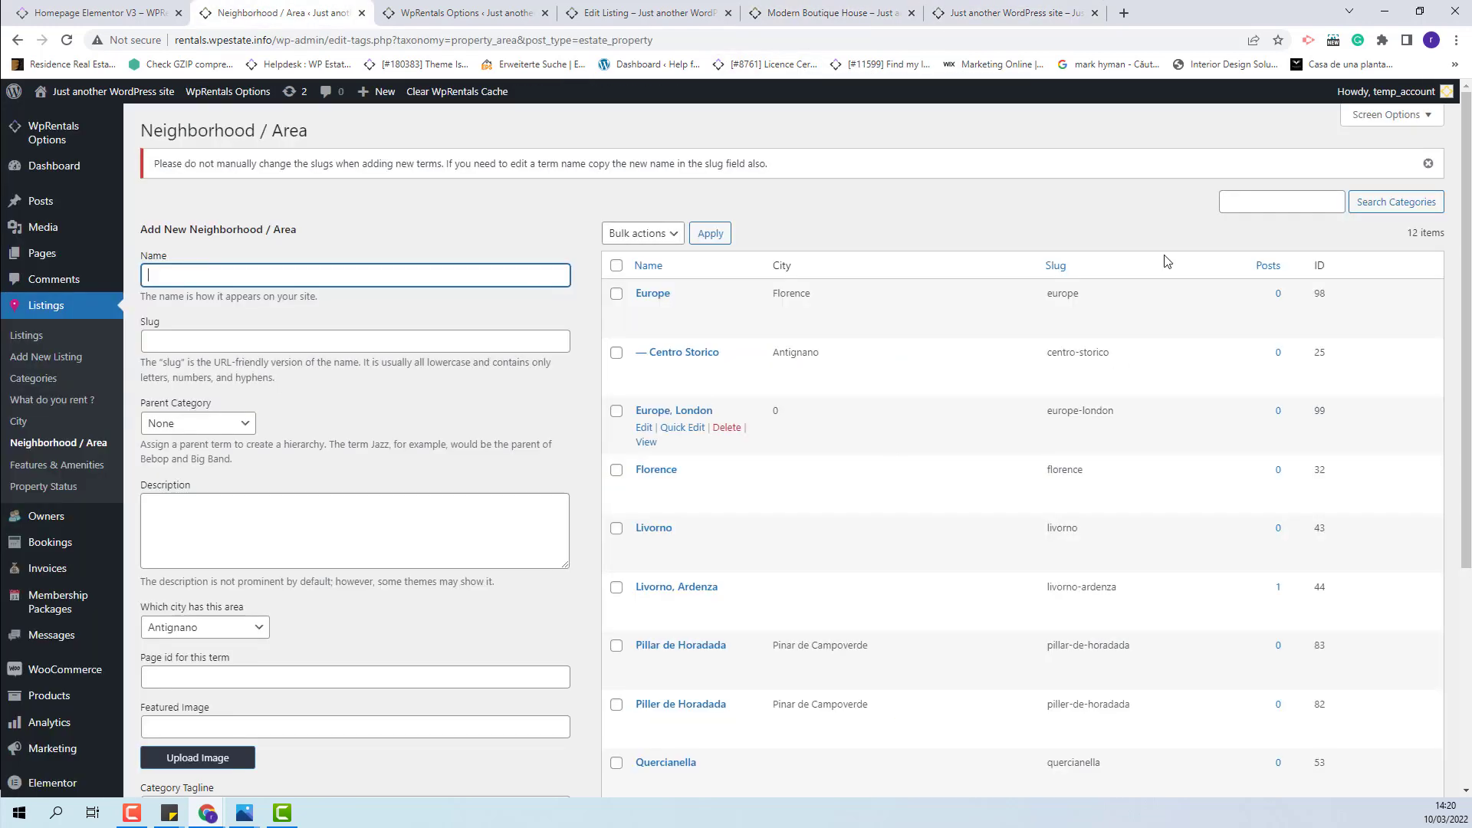
Step: Open the Features & Amenities taxonomy and compare its parent and child terms with the Features section on the Modern Boutique House page
left_click(56, 467)
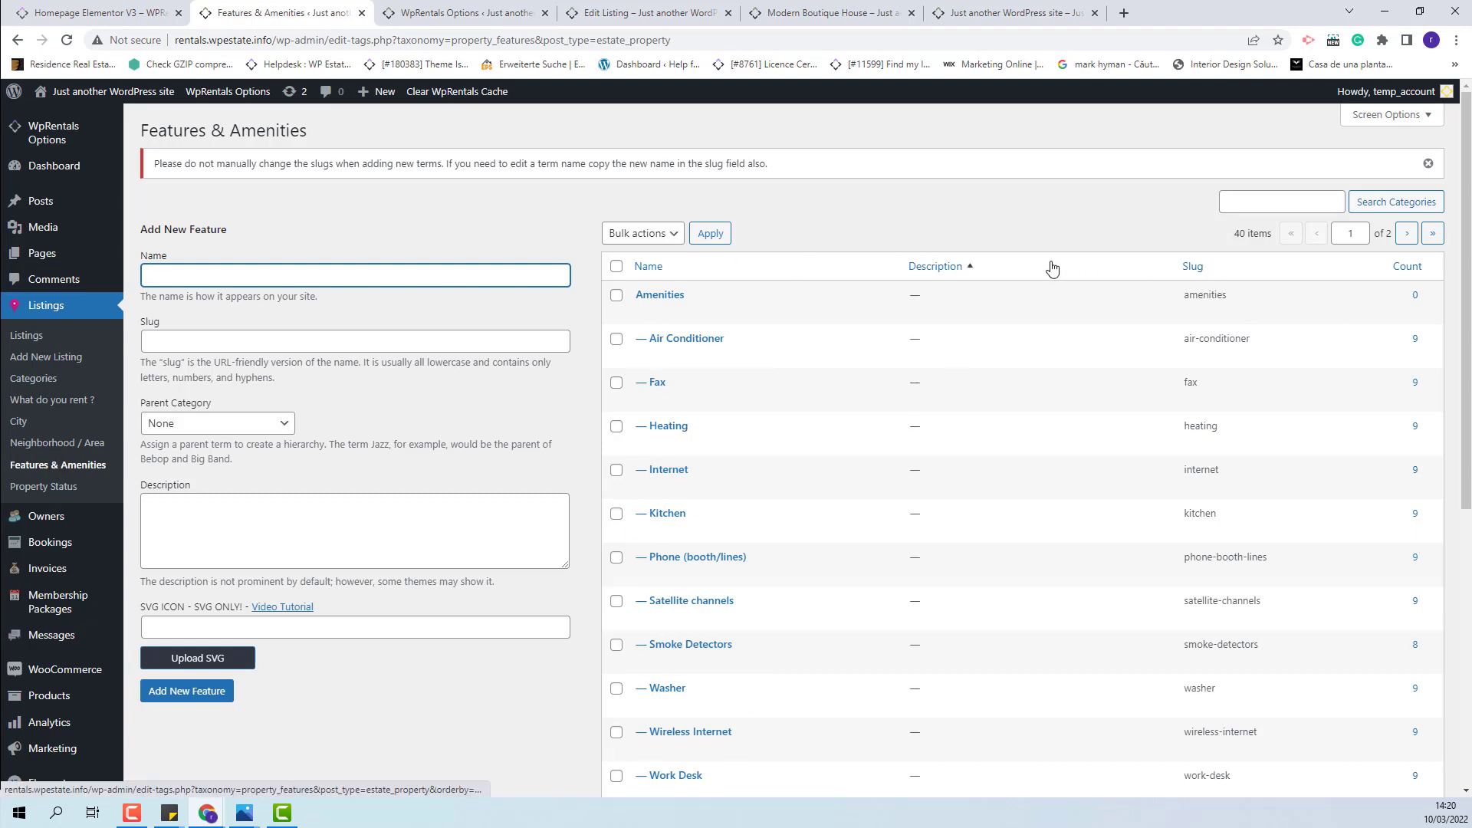
left_click(885, 17)
scroll(777, 346, "down", 5)
scroll(777, 346, "down", 4)
scroll(804, 361, "up", 1)
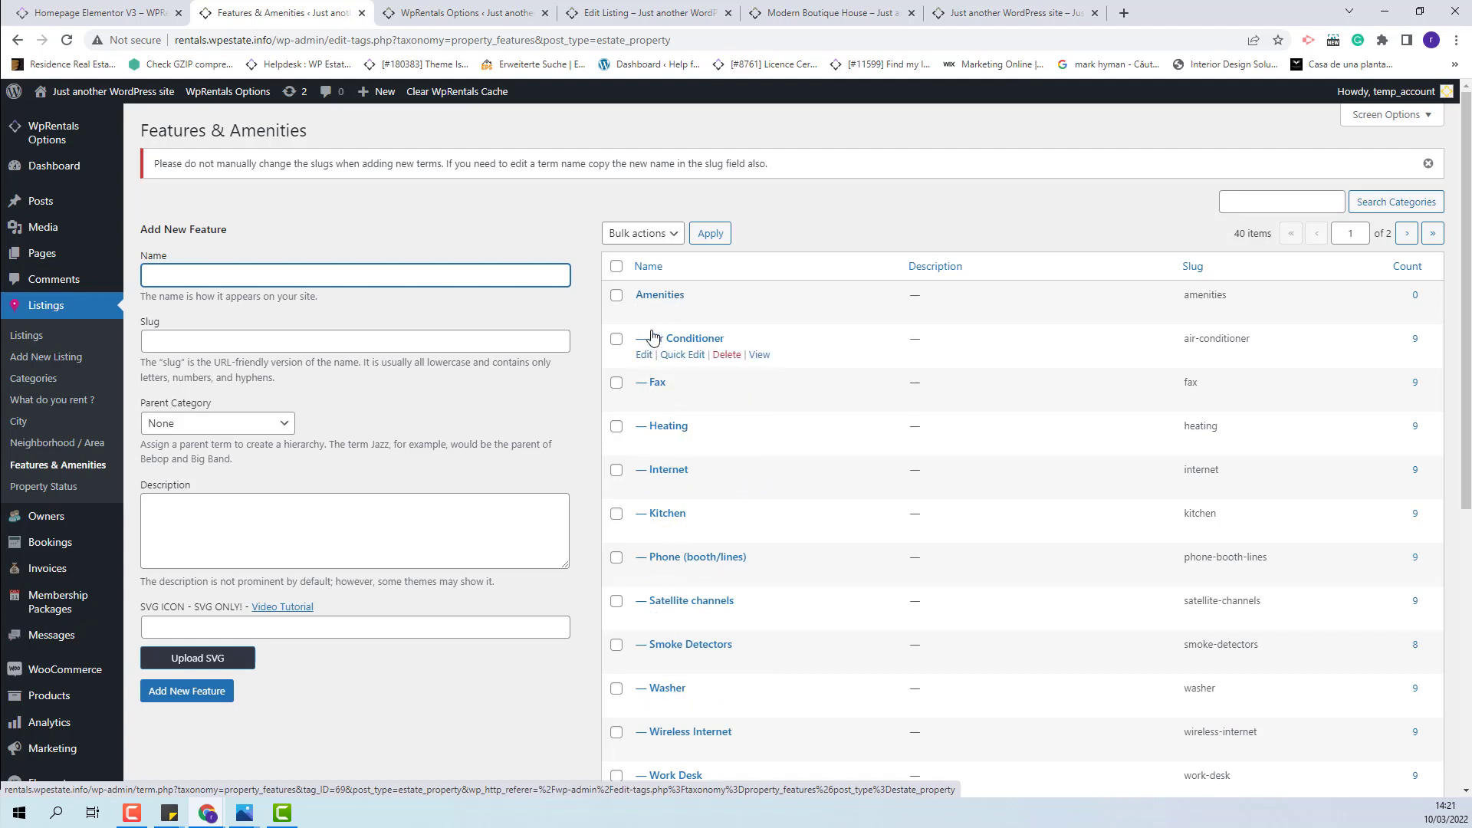
left_click(828, 13)
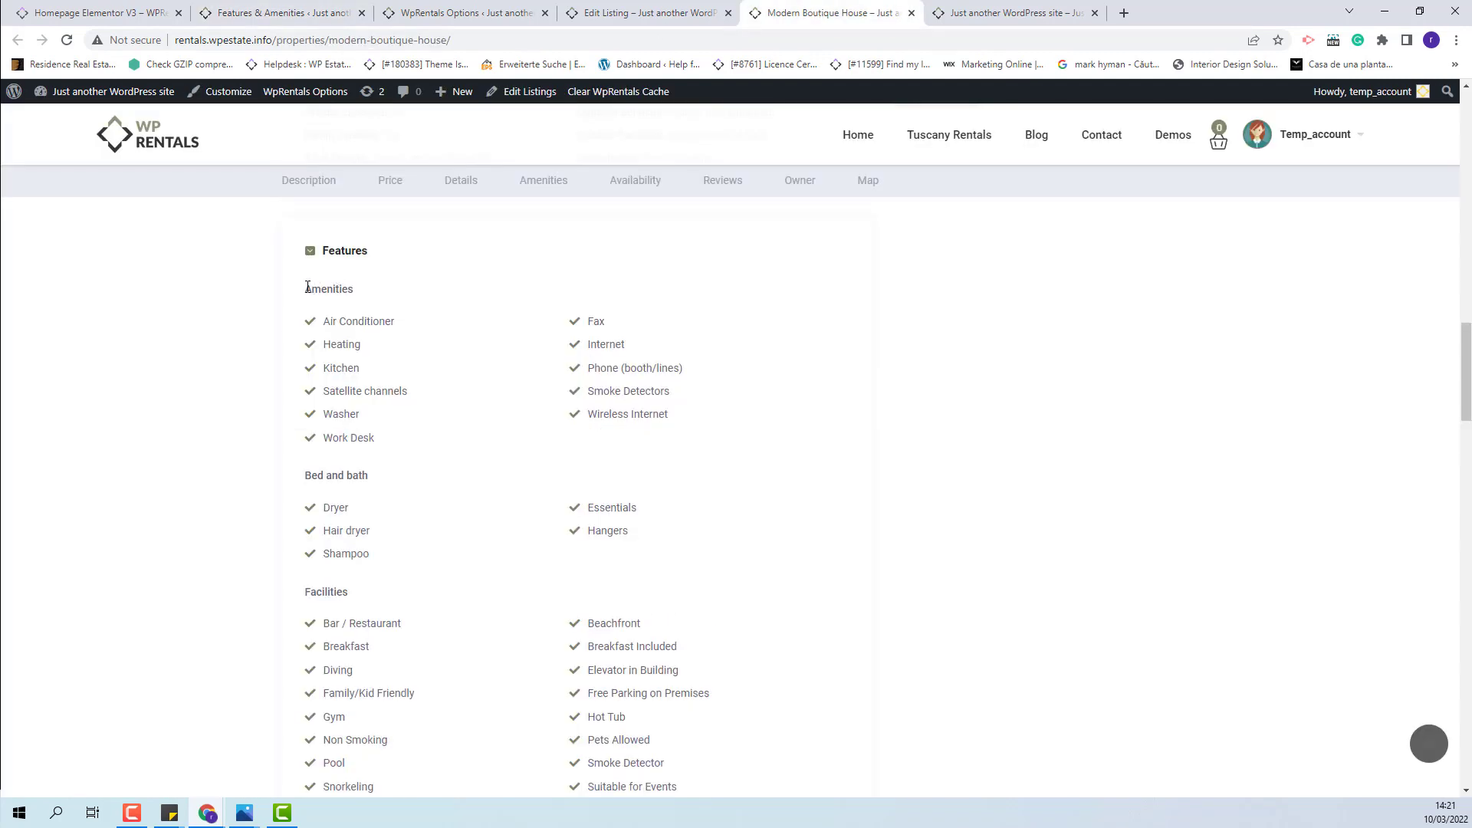
triple_click(355, 292)
key("ctrl+2")
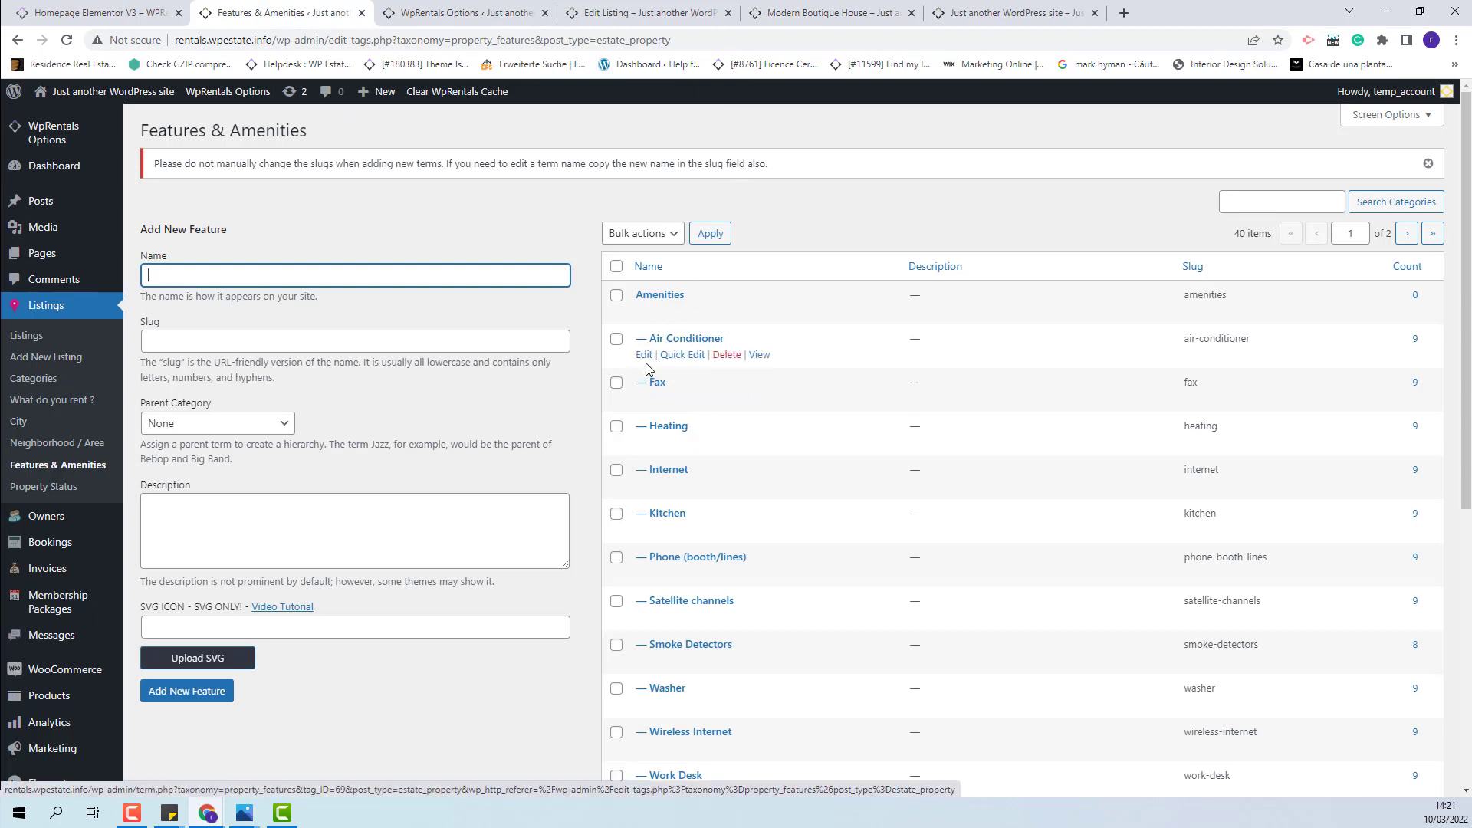
Step: Edit the Air Conditioner feature, upload allowed_to_smoke_icon from the svg icons folder in 4.demo_pin_and_icons, and insert it as the SVG icon
left_click(642, 357)
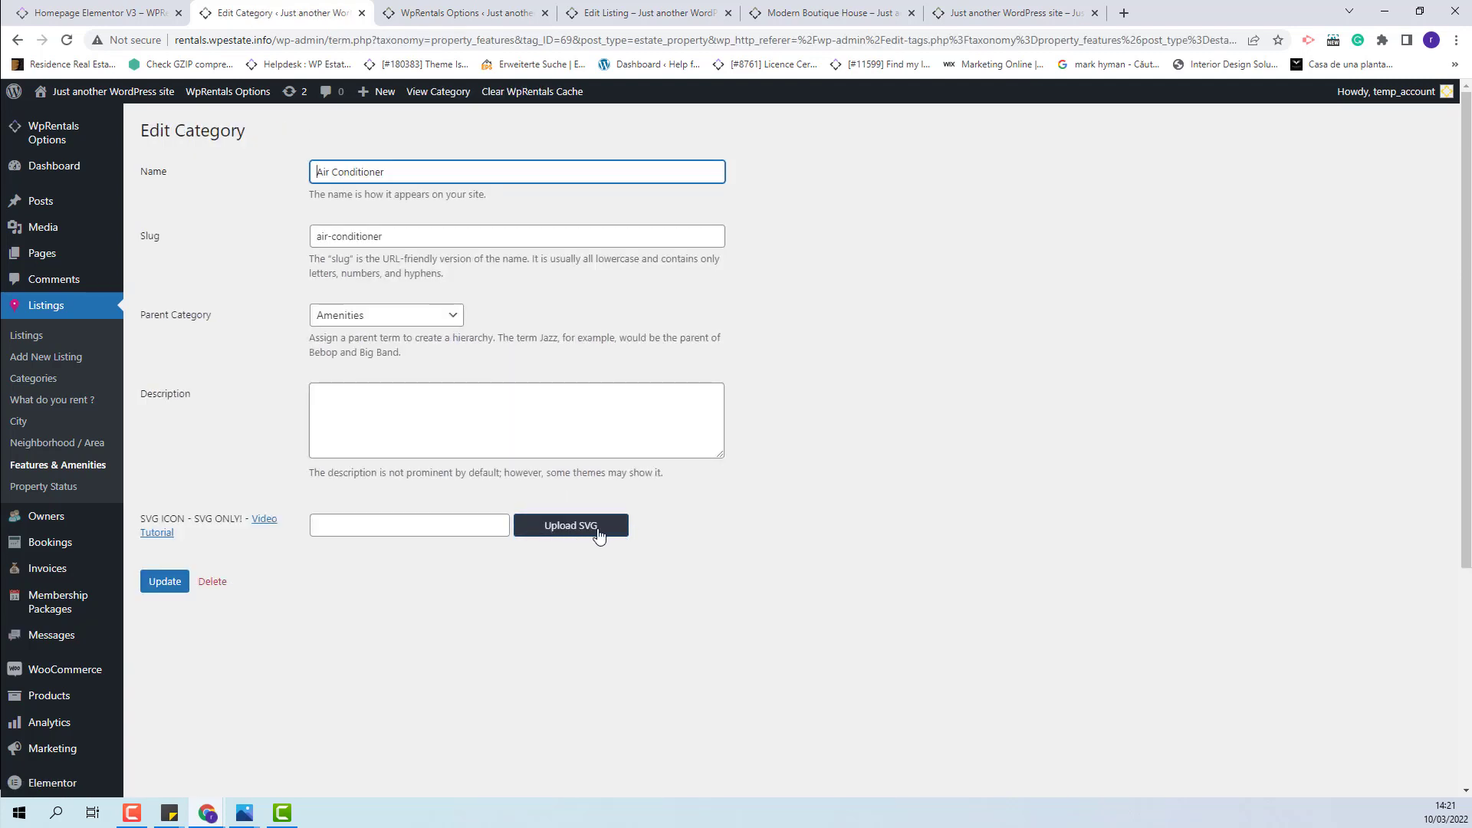
left_click(599, 529)
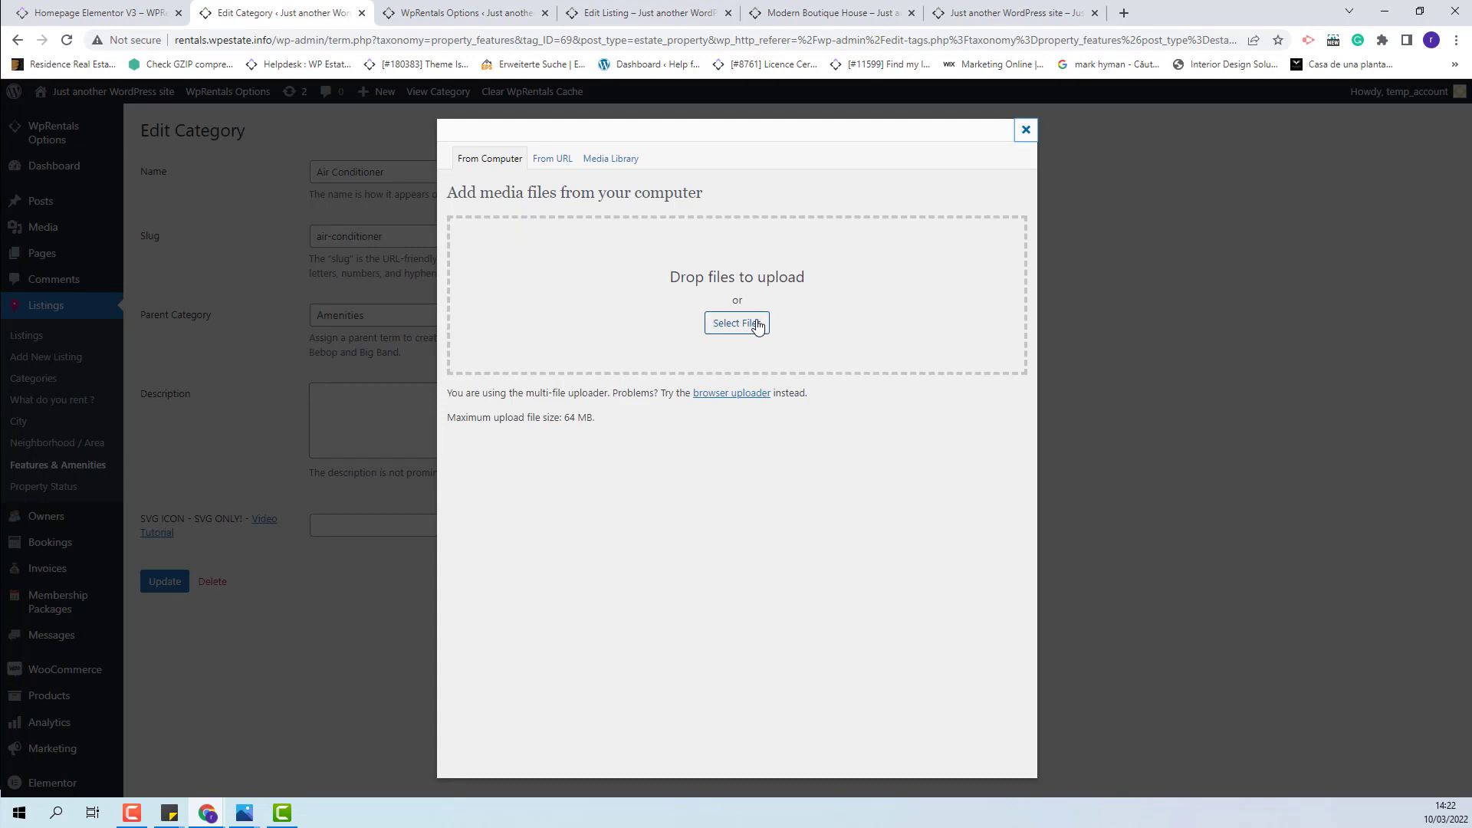
left_click(736, 323)
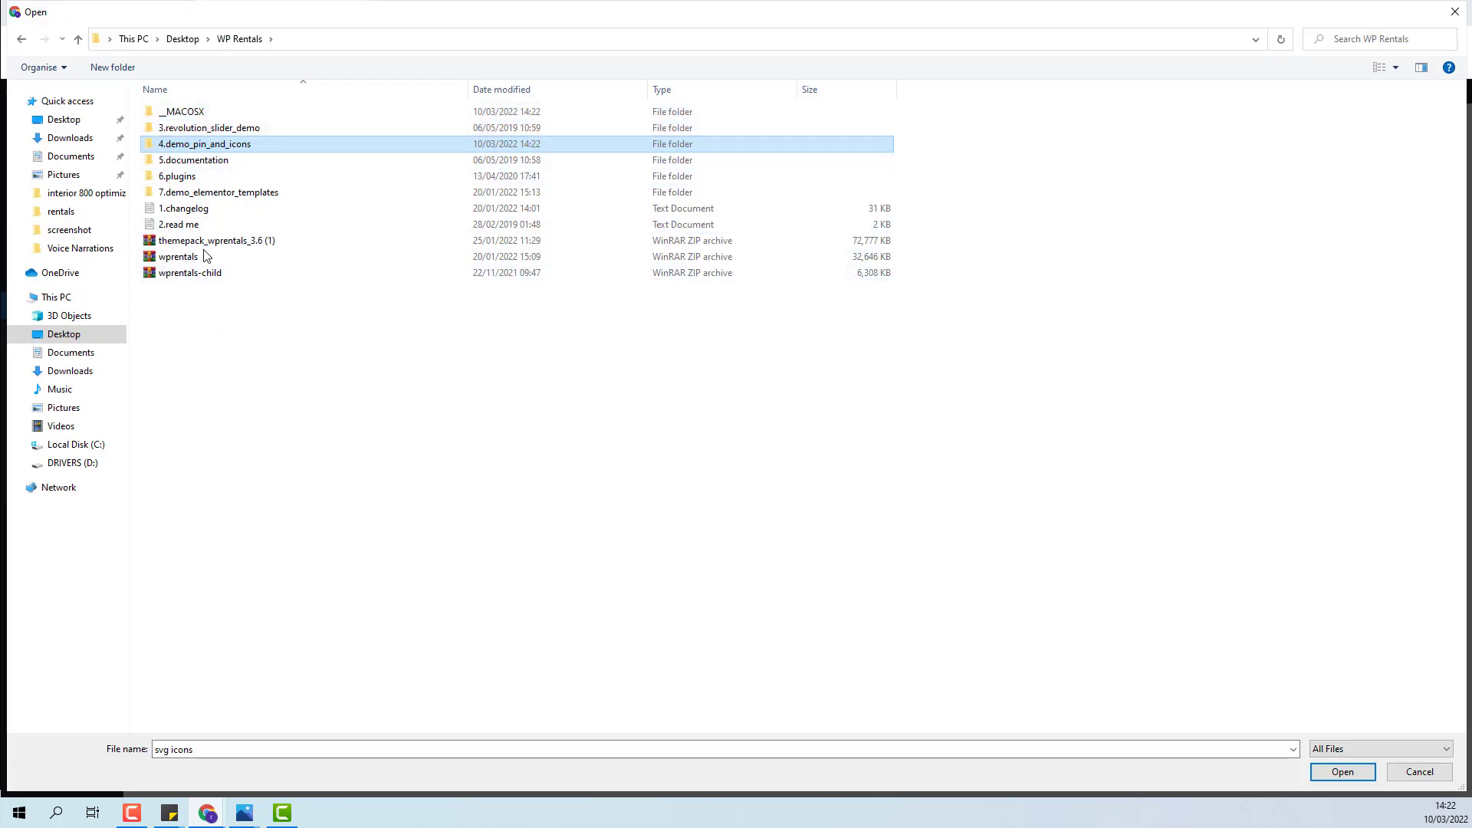
double_click(207, 146)
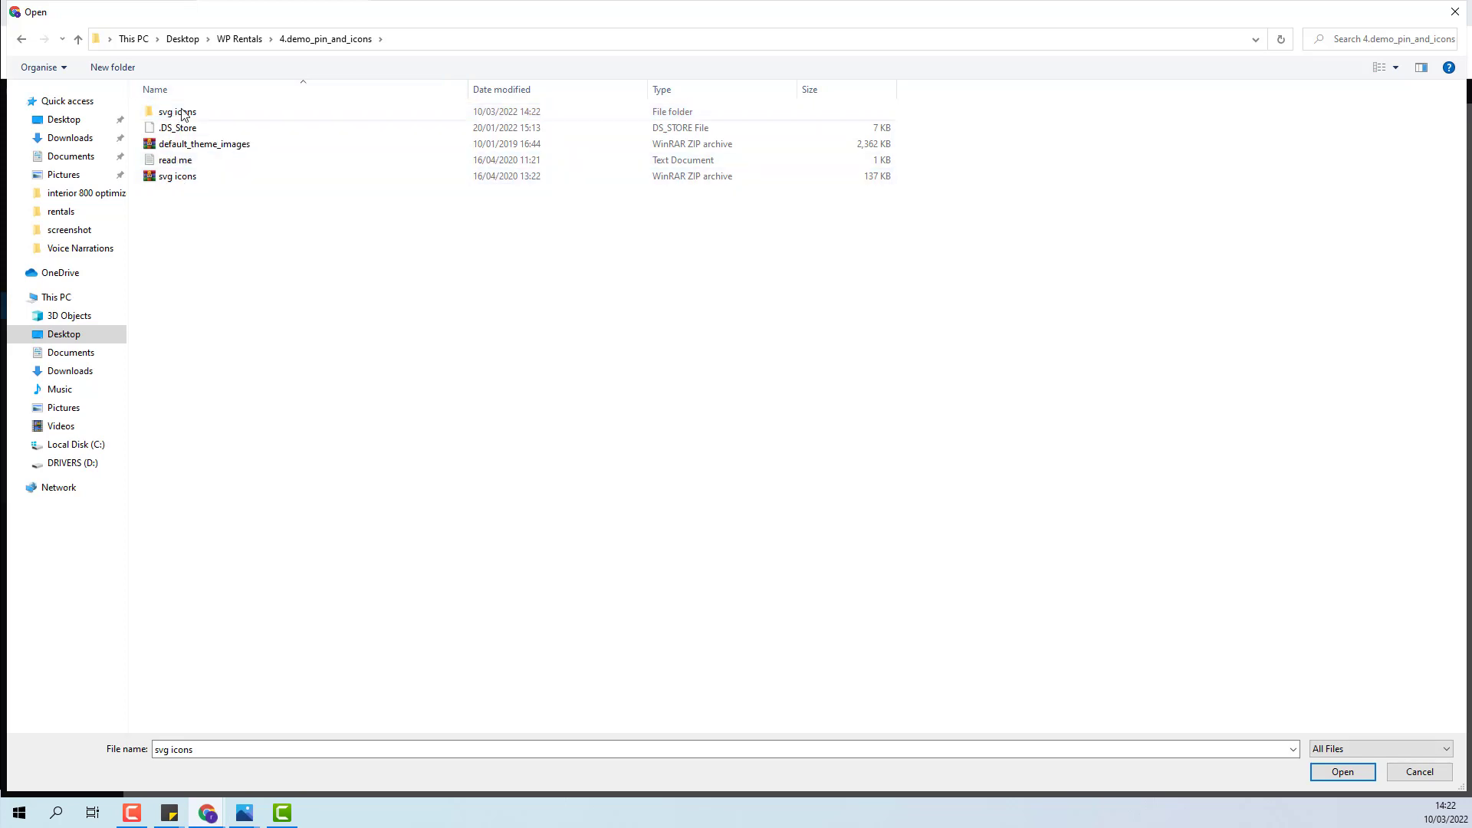
double_click(182, 117)
double_click(184, 132)
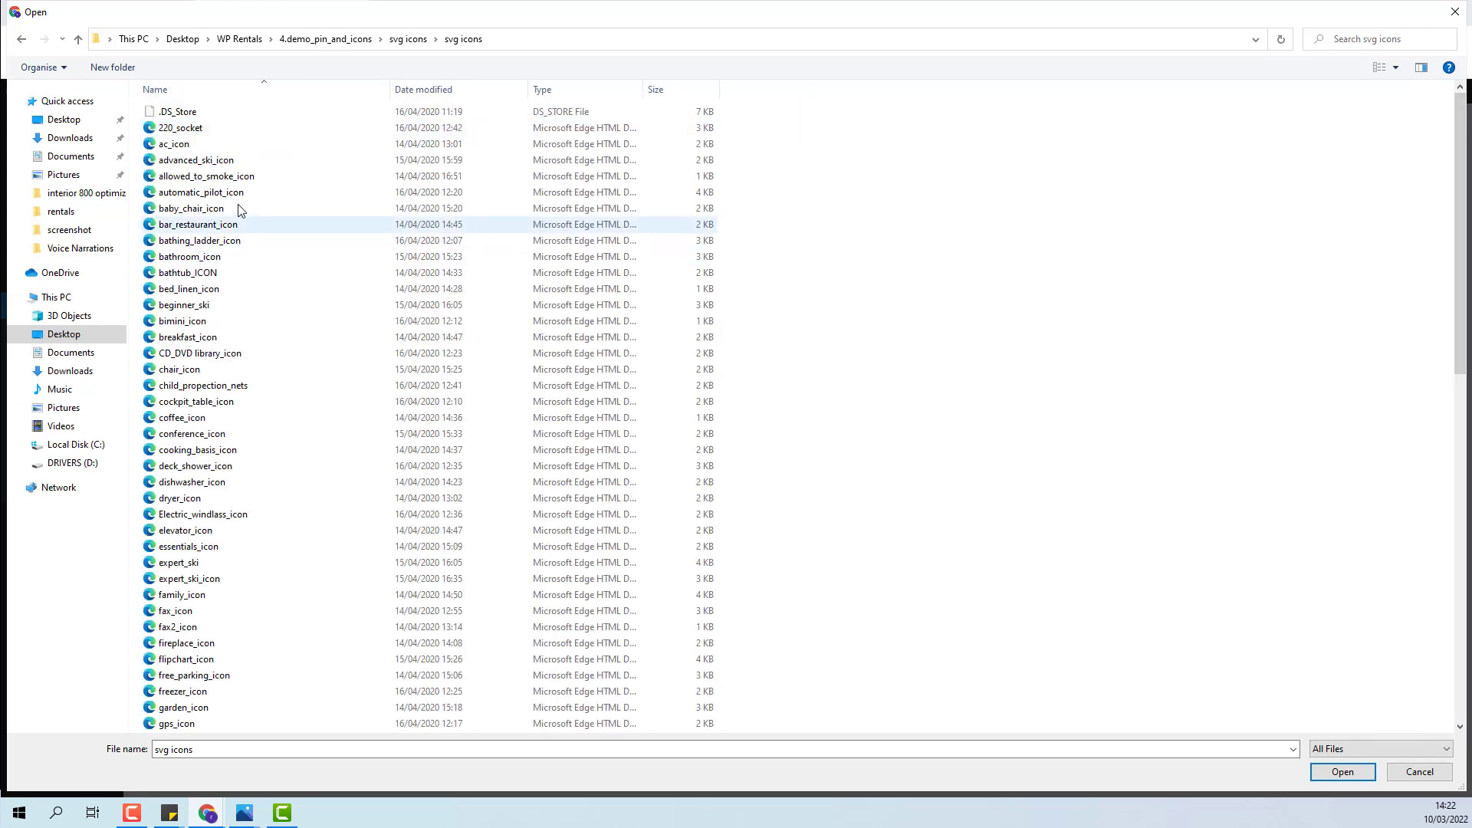
left_click(208, 179)
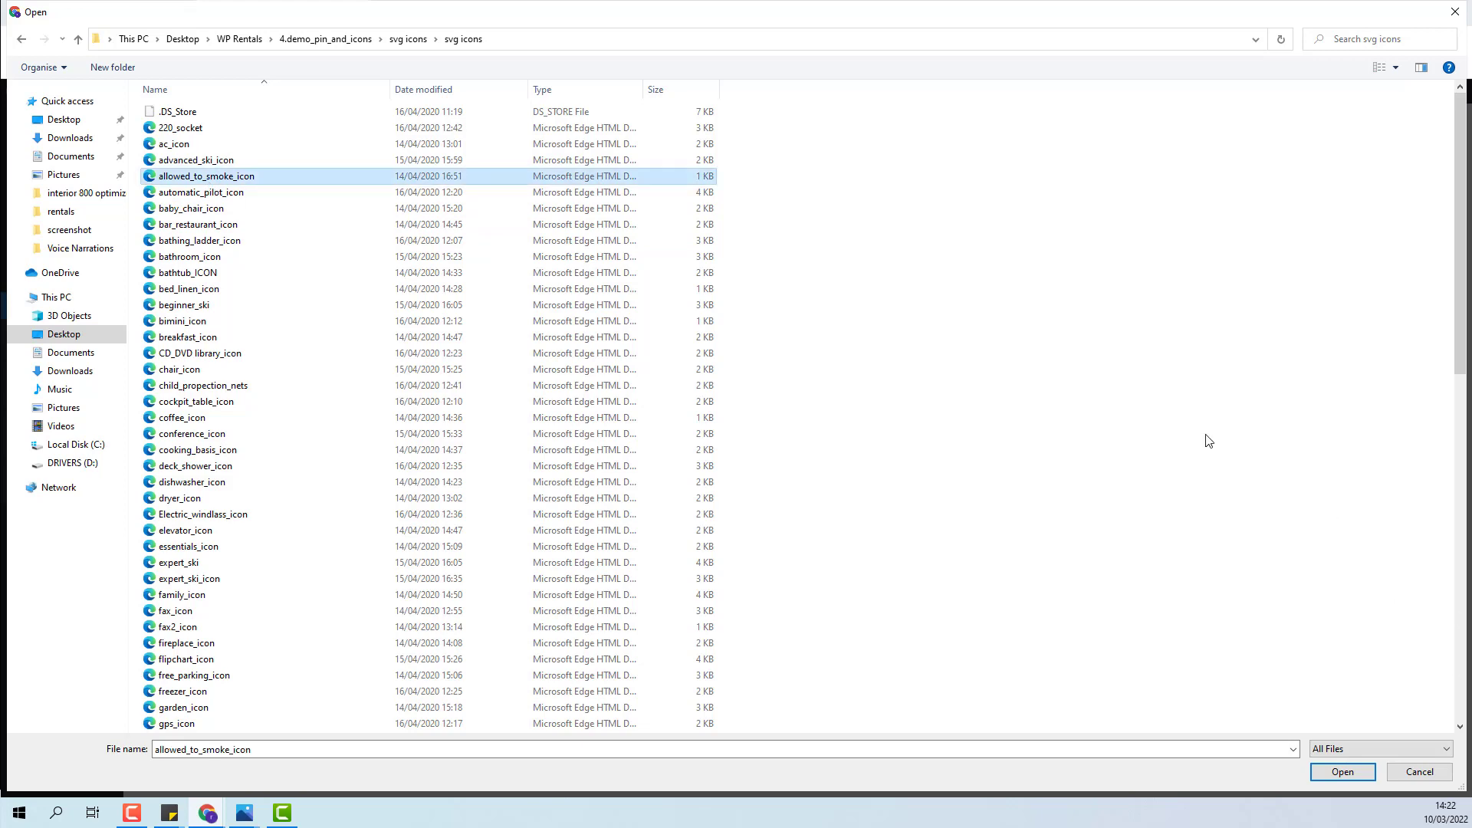
left_click(1346, 773)
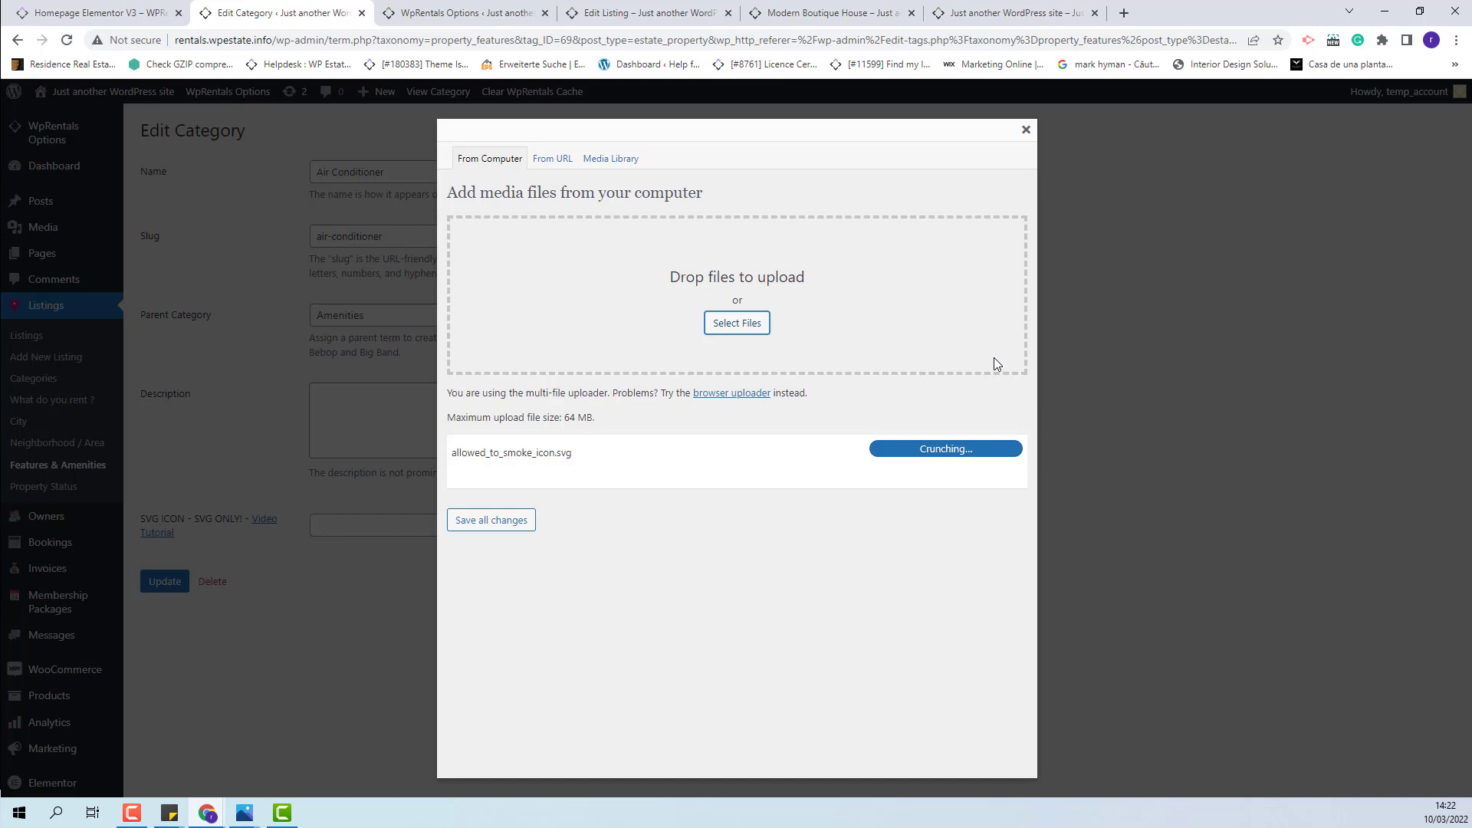
scroll(831, 411, "down", 5)
left_click(622, 701)
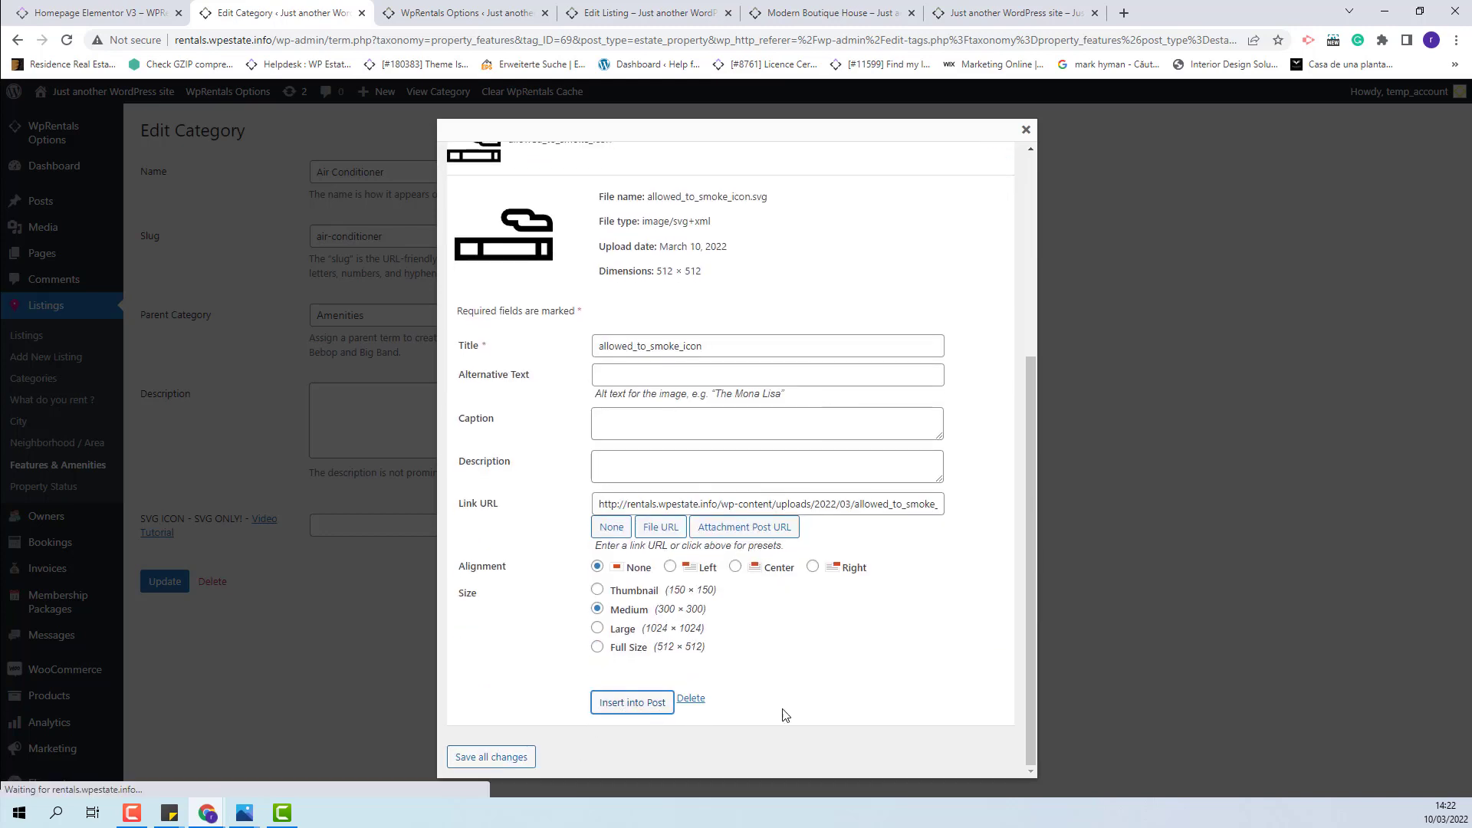
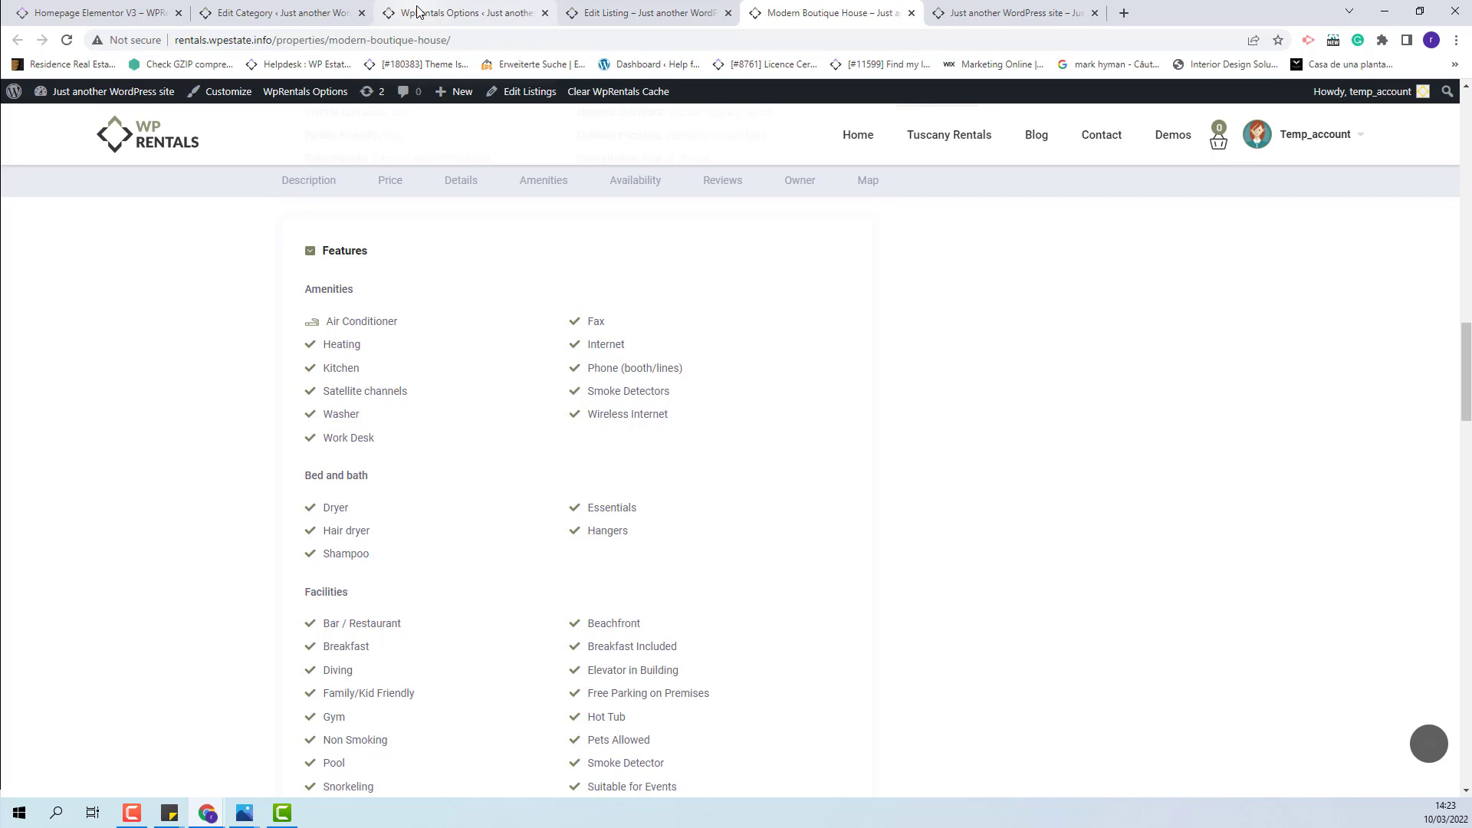
Step: Set the theme to show features and amenities that are not available, save, and check the Features section on the Modern Boutique House page
left_click(418, 11)
left_click(218, 237)
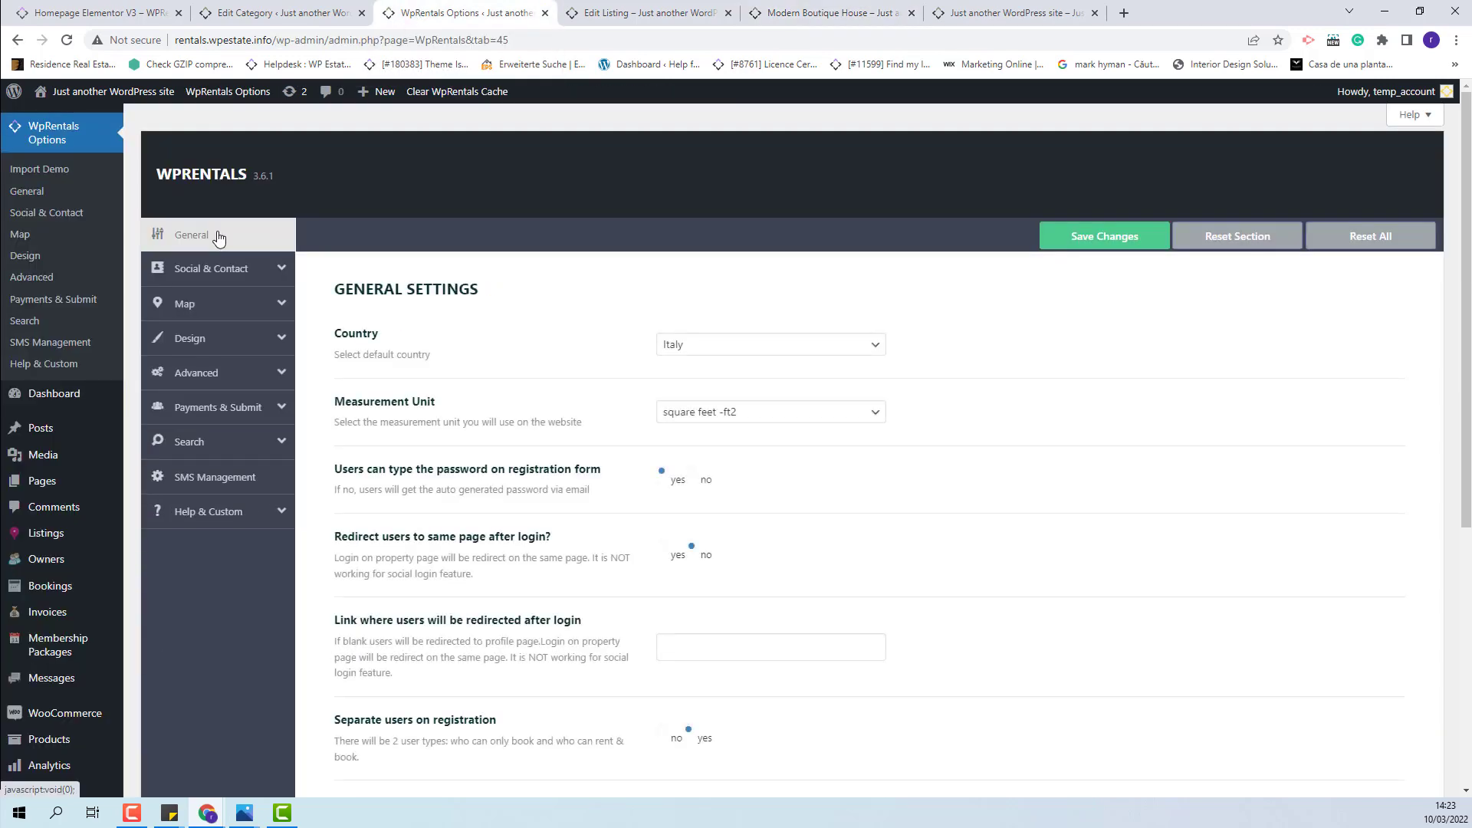
left_click(203, 461)
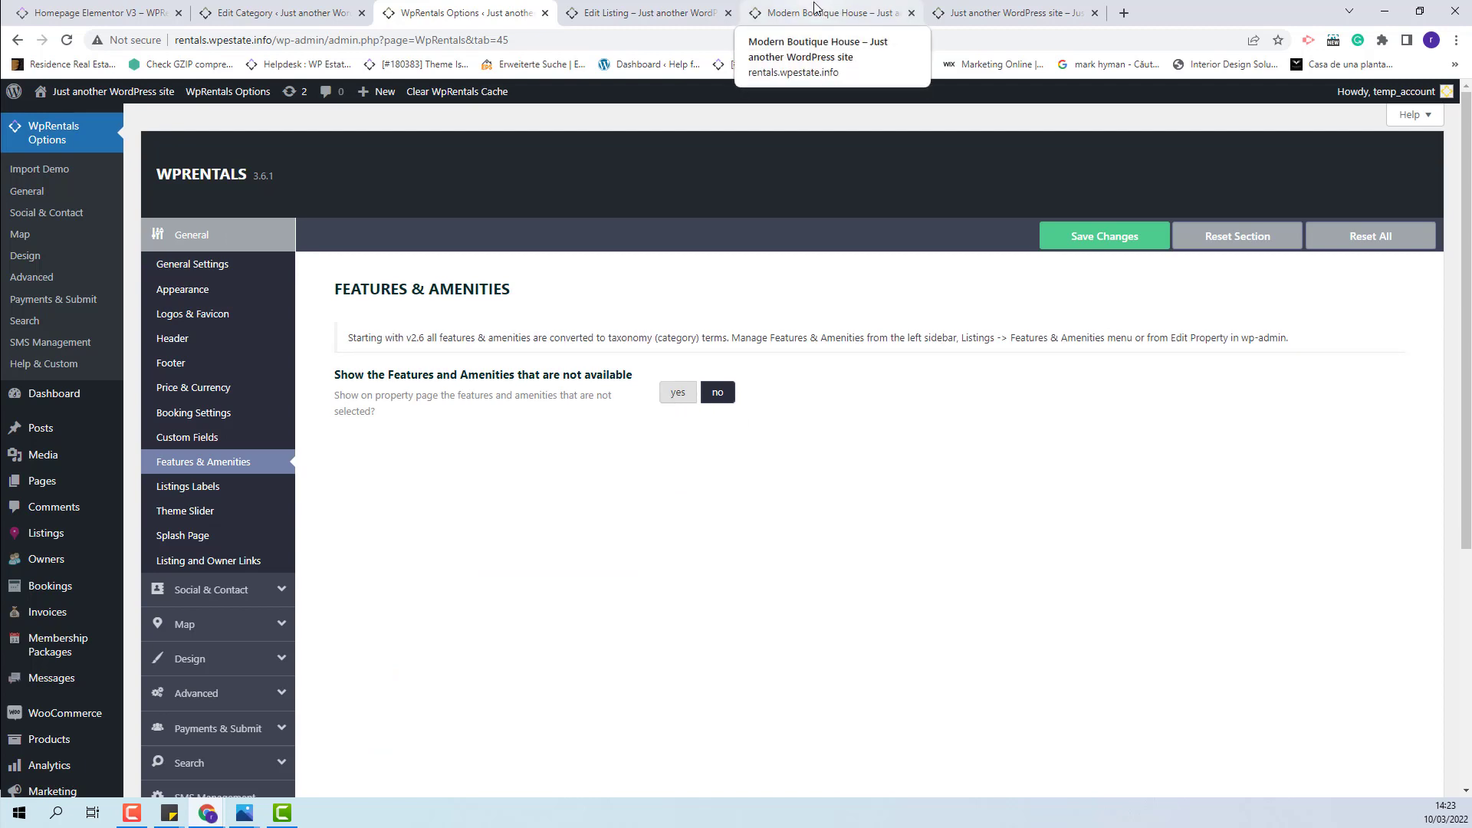
left_click(677, 391)
left_click(1136, 232)
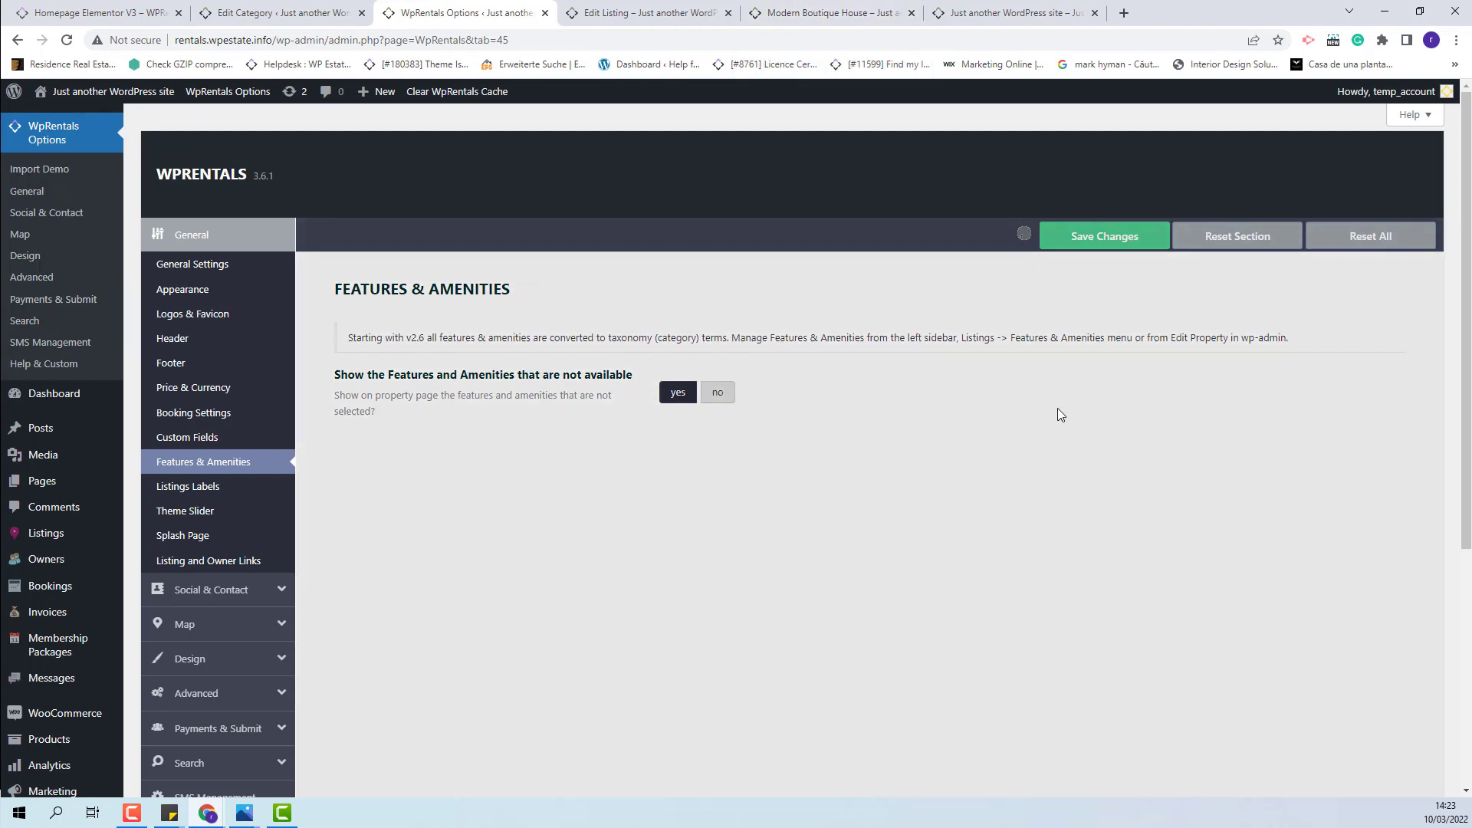
key("ctrl+5")
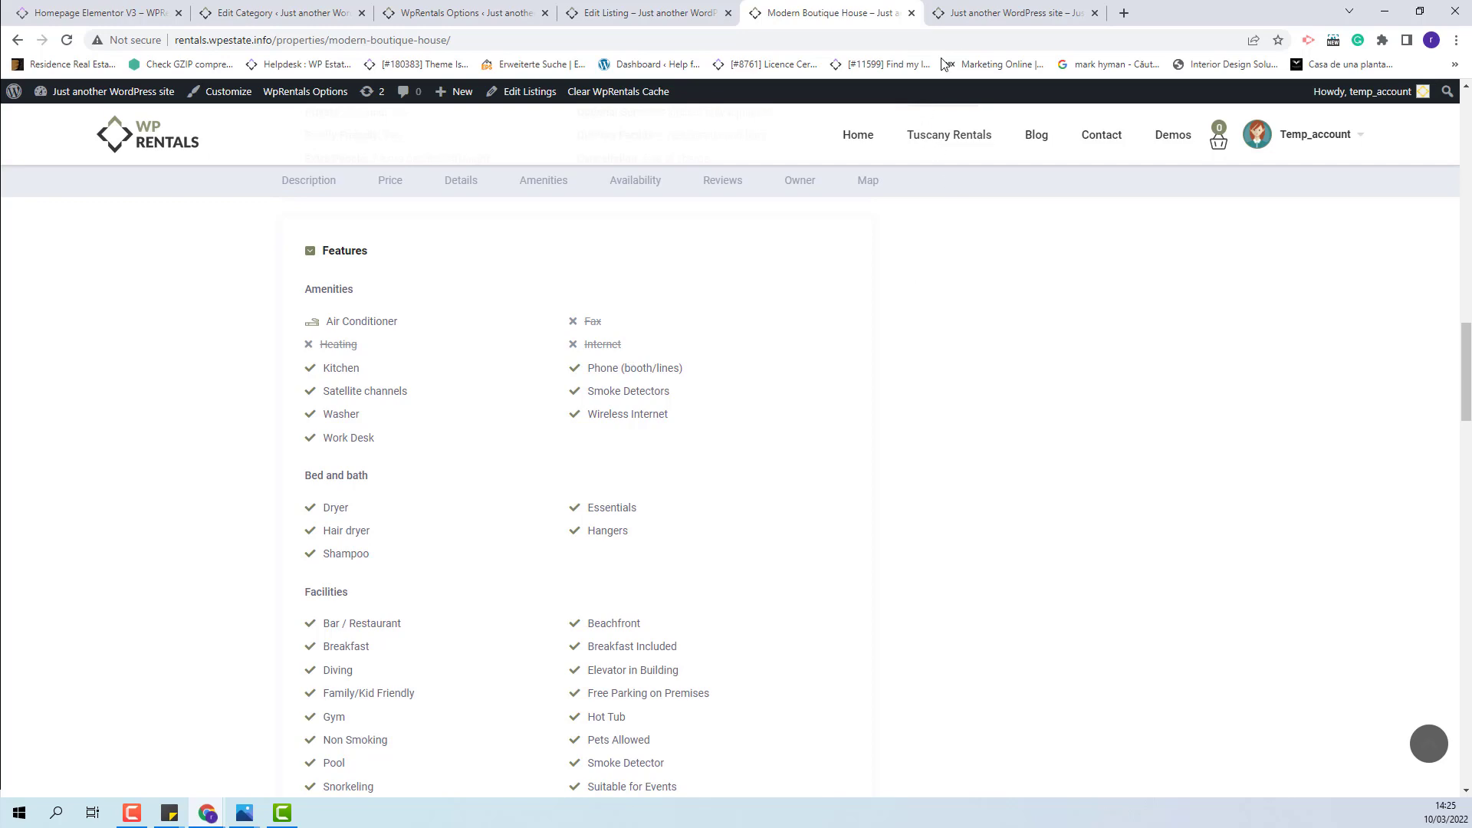
Step: Run an unfiltered search from the homepage and examine the amenities under More Search Options on the results page
left_click(1012, 13)
scroll(866, 345, "up", 4)
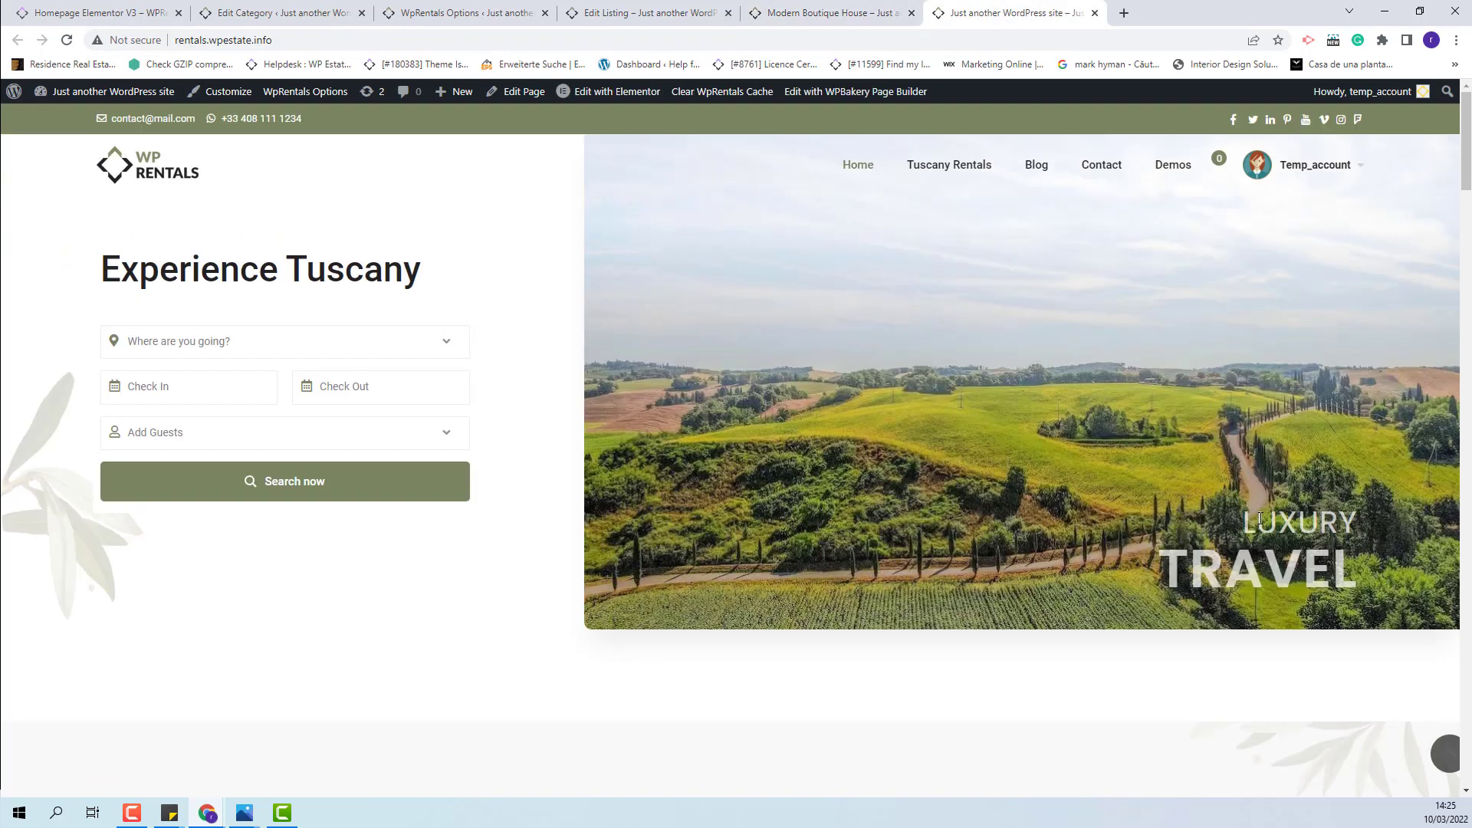
left_click(269, 491)
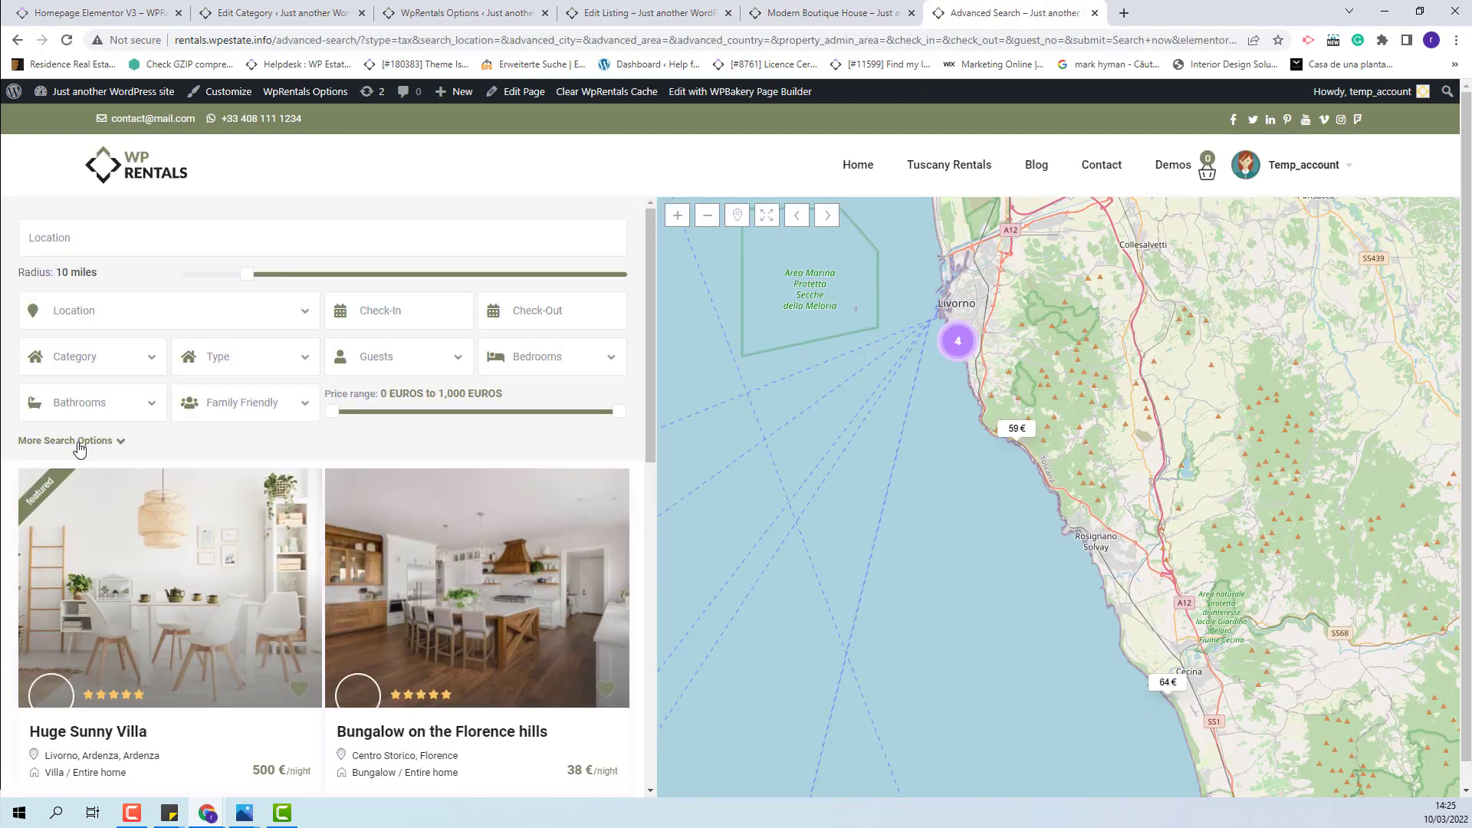
left_click(79, 443)
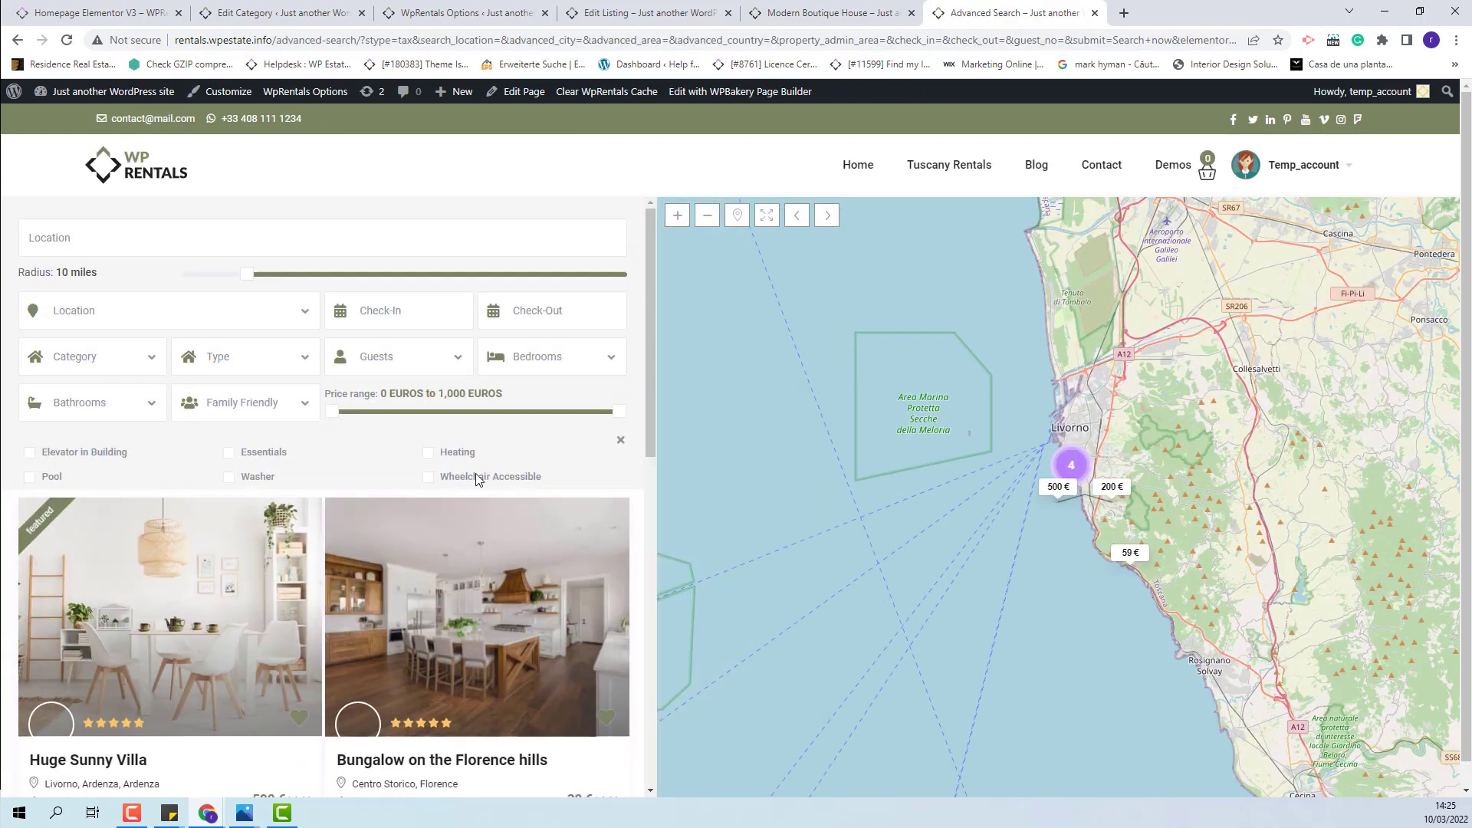
left_click(620, 440)
Step: Open the Advanced Search Form settings in WpRentals Options and examine the Amenities and Features for Advanced Search selection
left_click(476, 13)
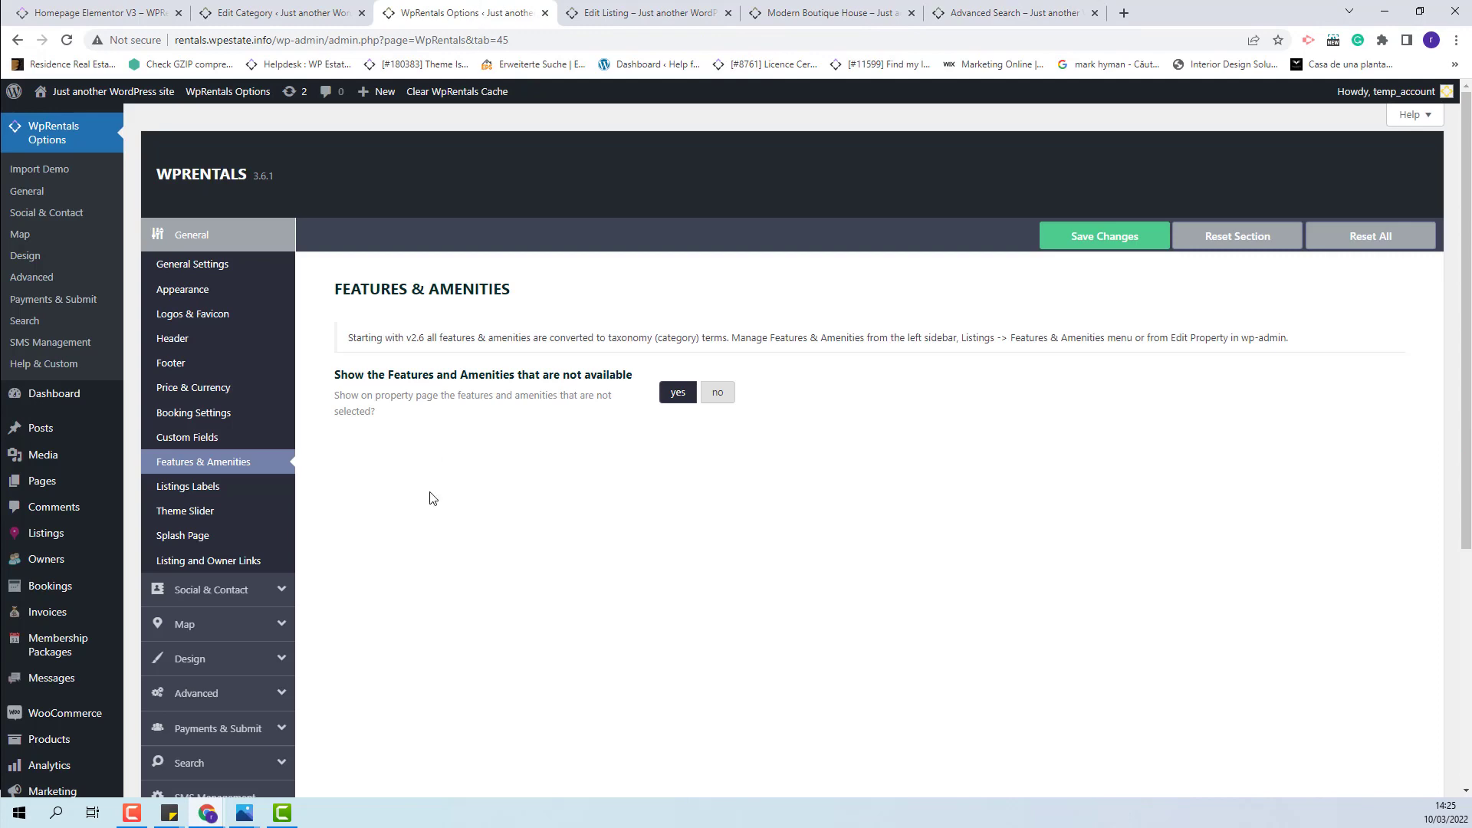
scroll(406, 487, "down", 3)
left_click(201, 613)
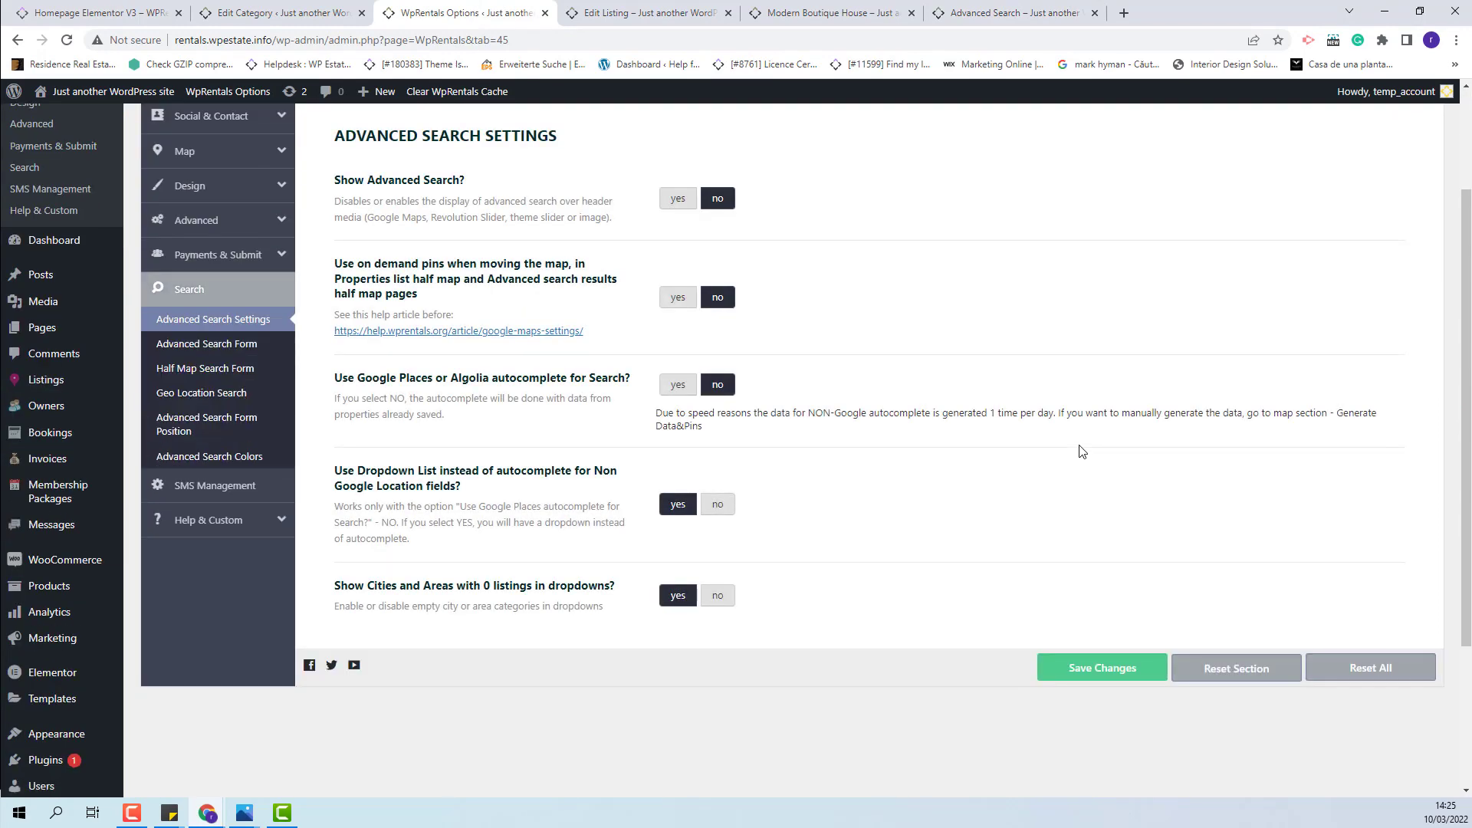
left_click(214, 347)
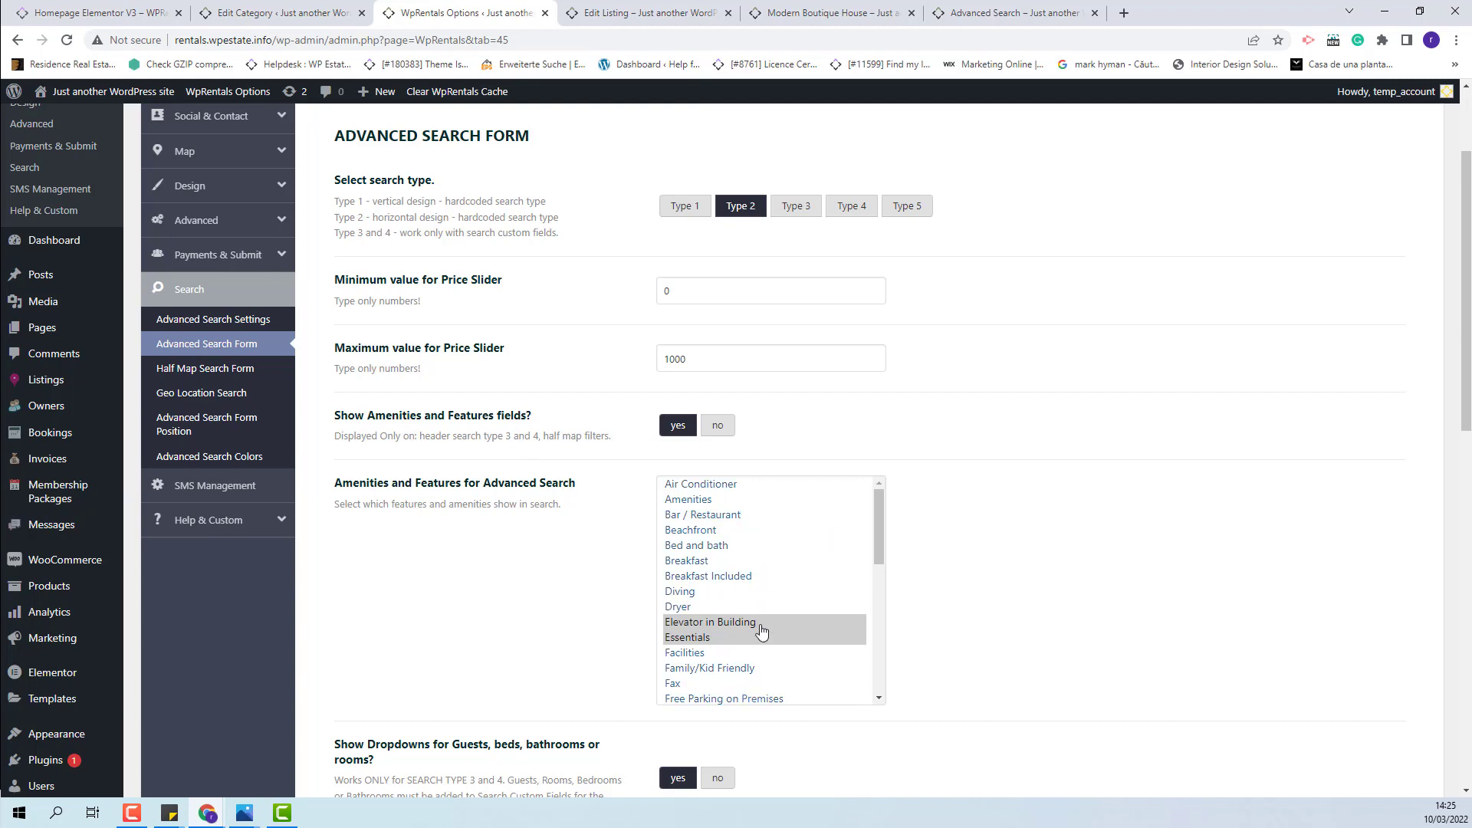
scroll(765, 641, "up", 2)
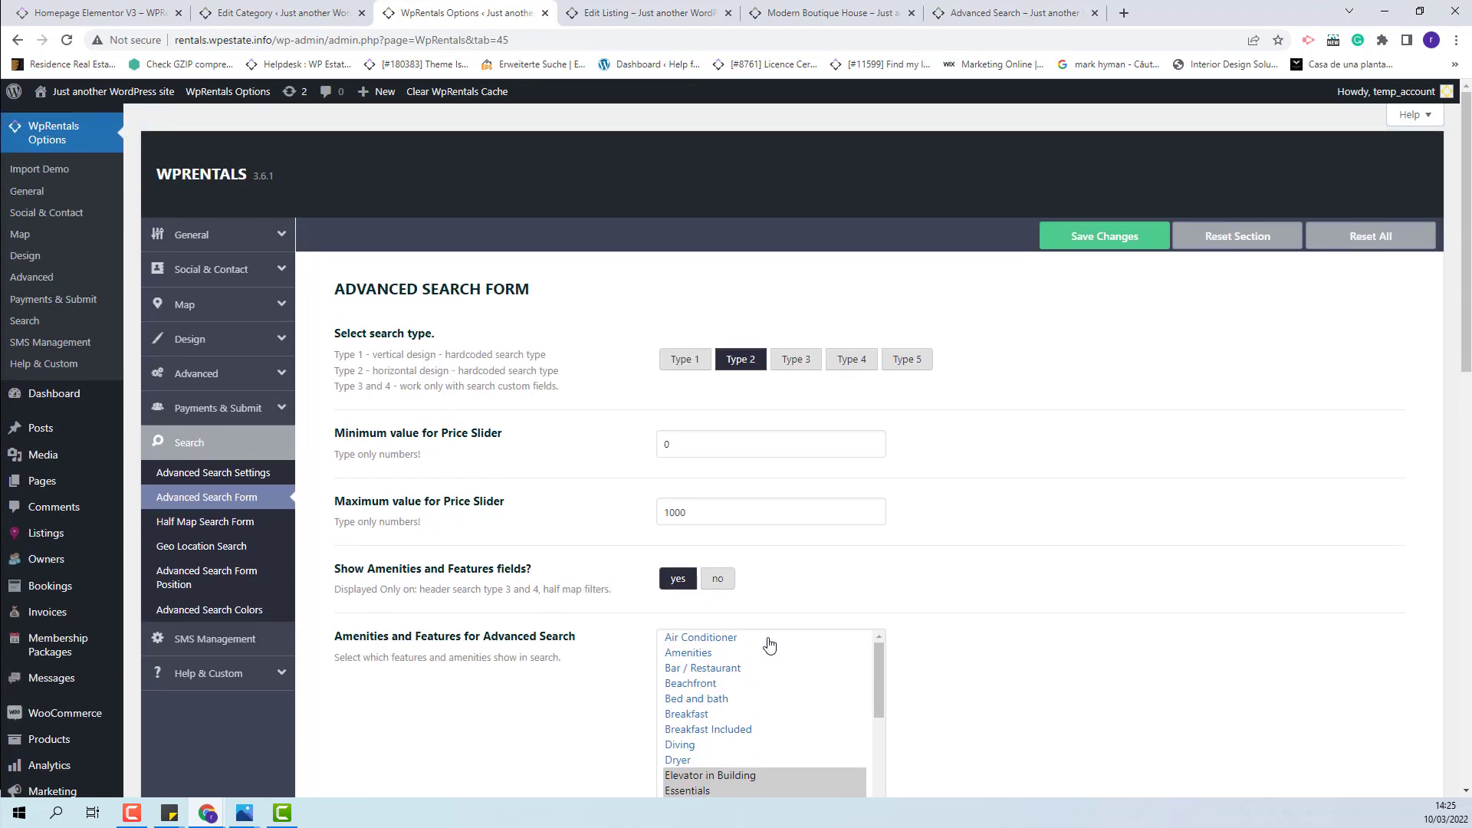
scroll(769, 644, "down", 5)
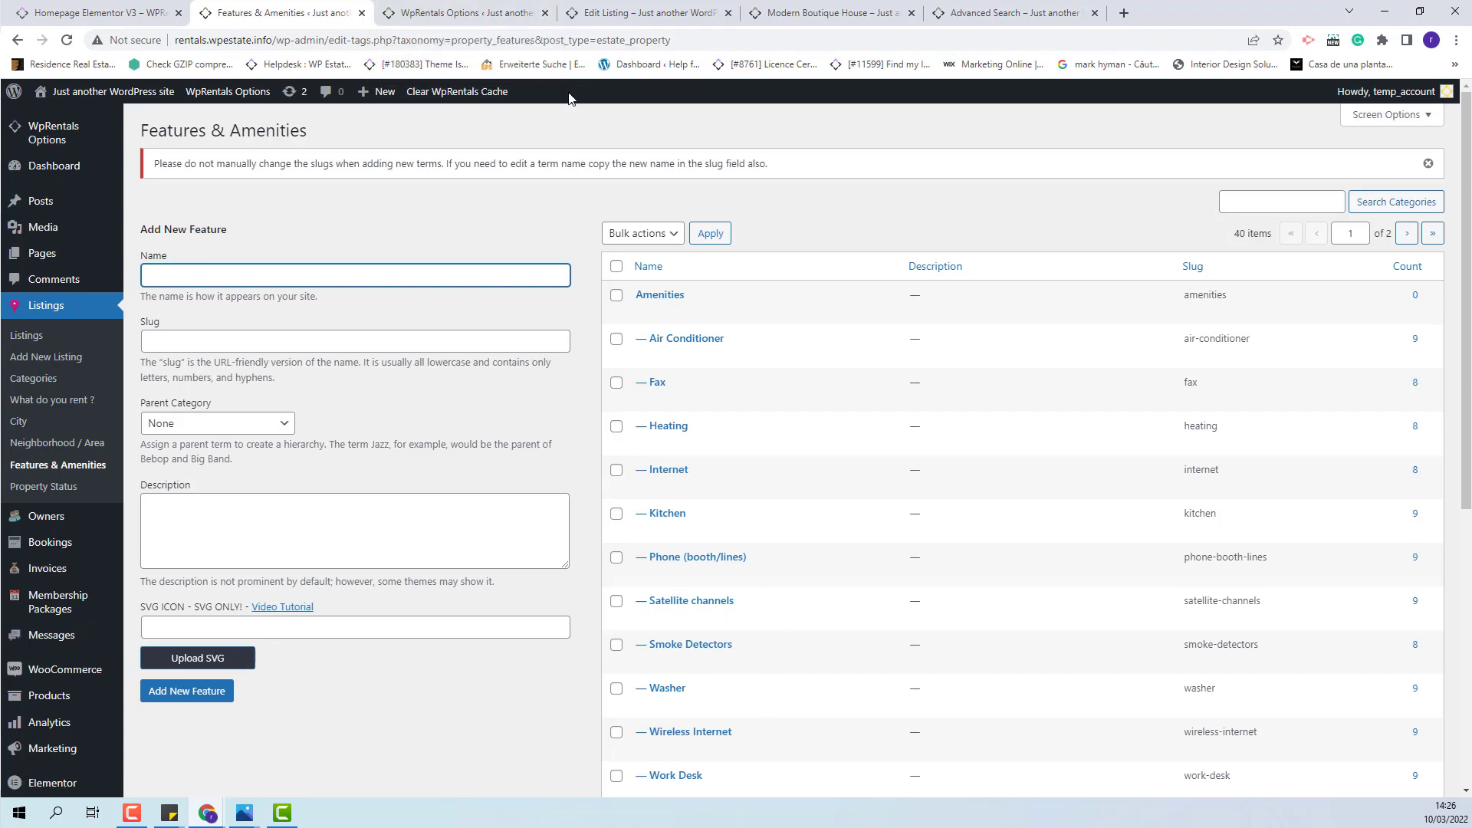
Step: Add a new term named Feature without a parent category to the Features & Amenities taxonomy
left_click(261, 282)
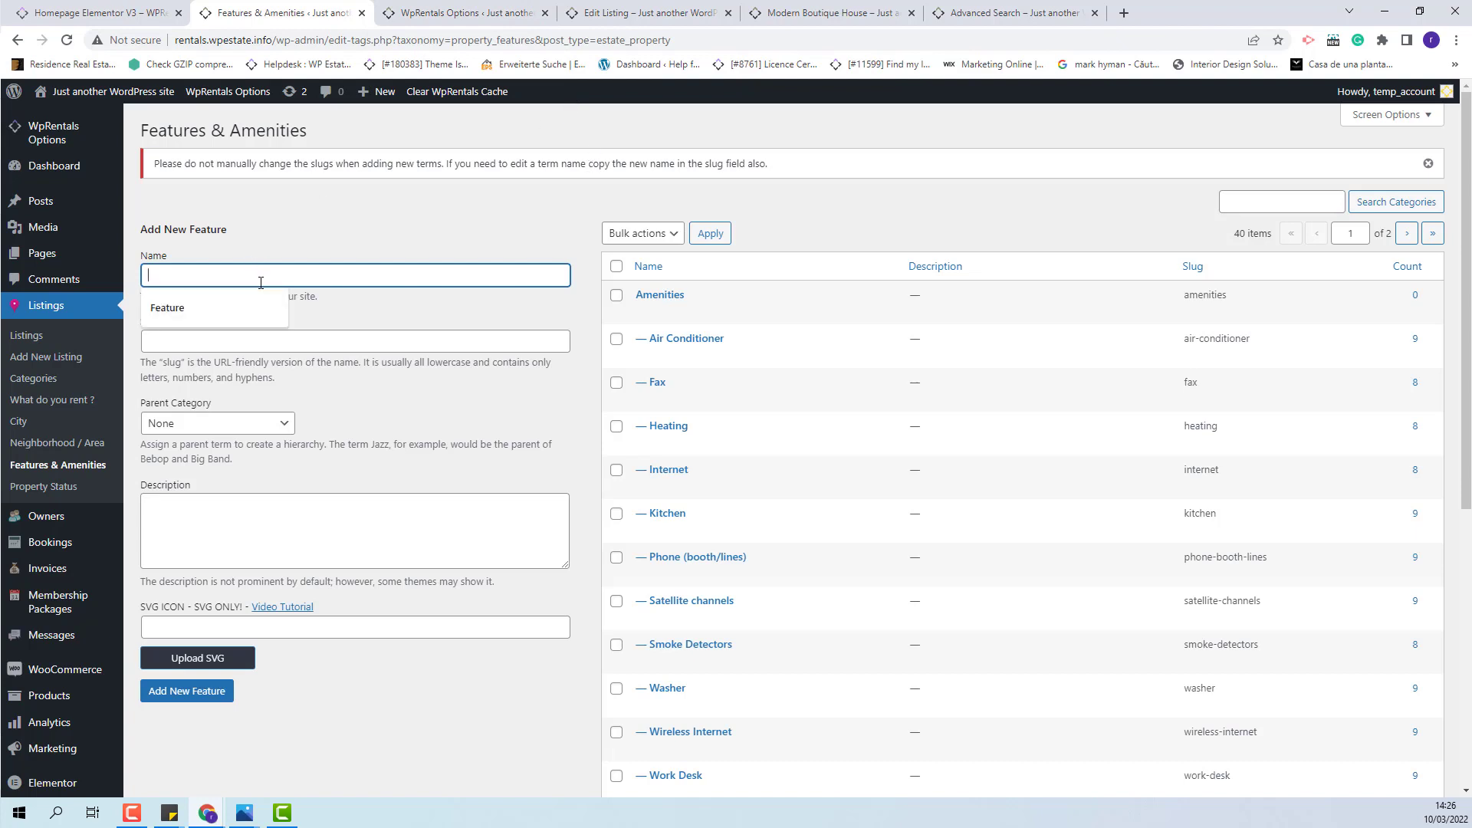
left_click(212, 314)
left_click(414, 387)
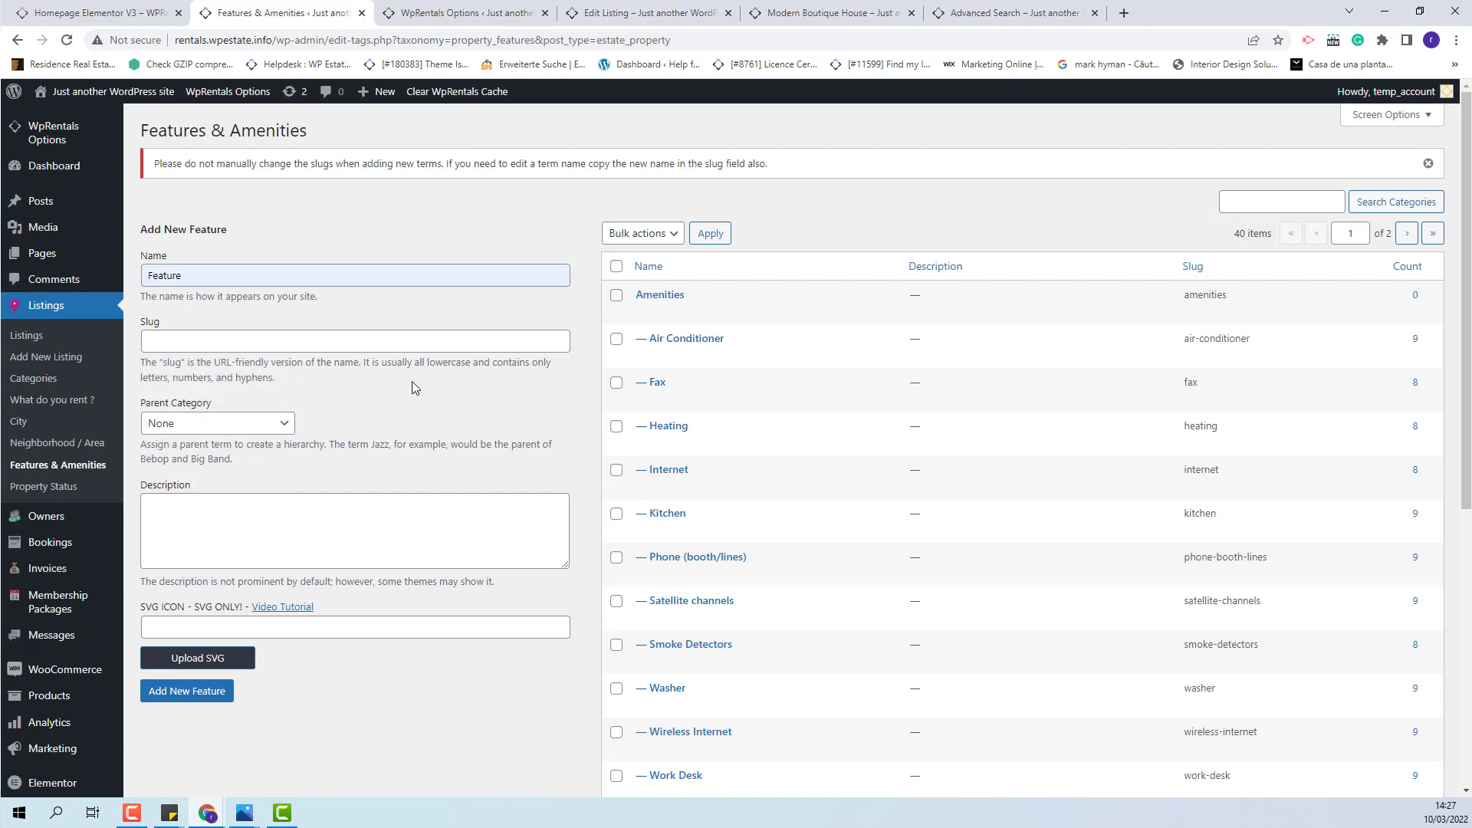
left_click(188, 690)
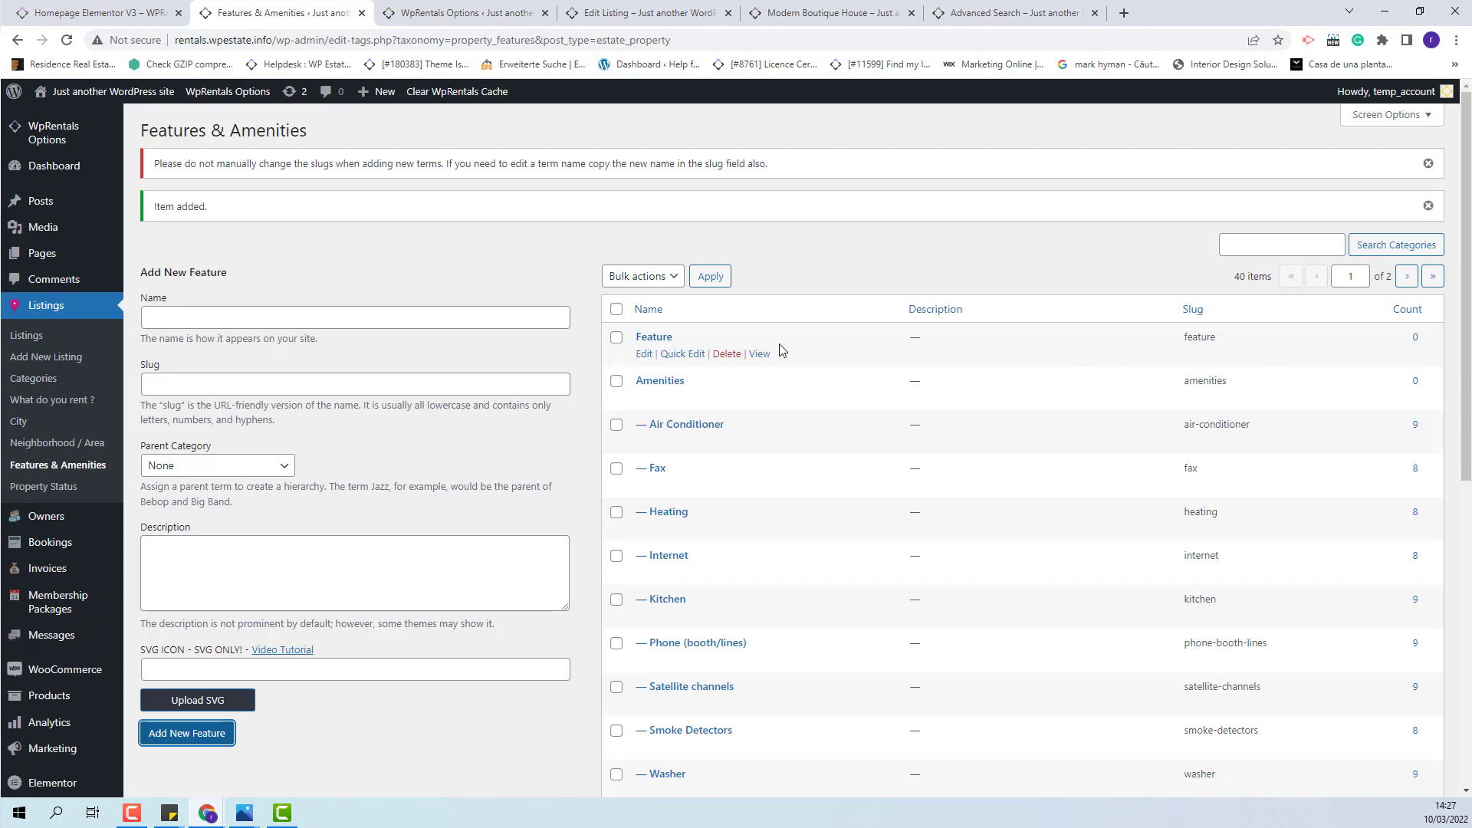
Step: Include Feature in the fields for listing submission in the Listing Submit Page settings and save the changes
left_click(460, 14)
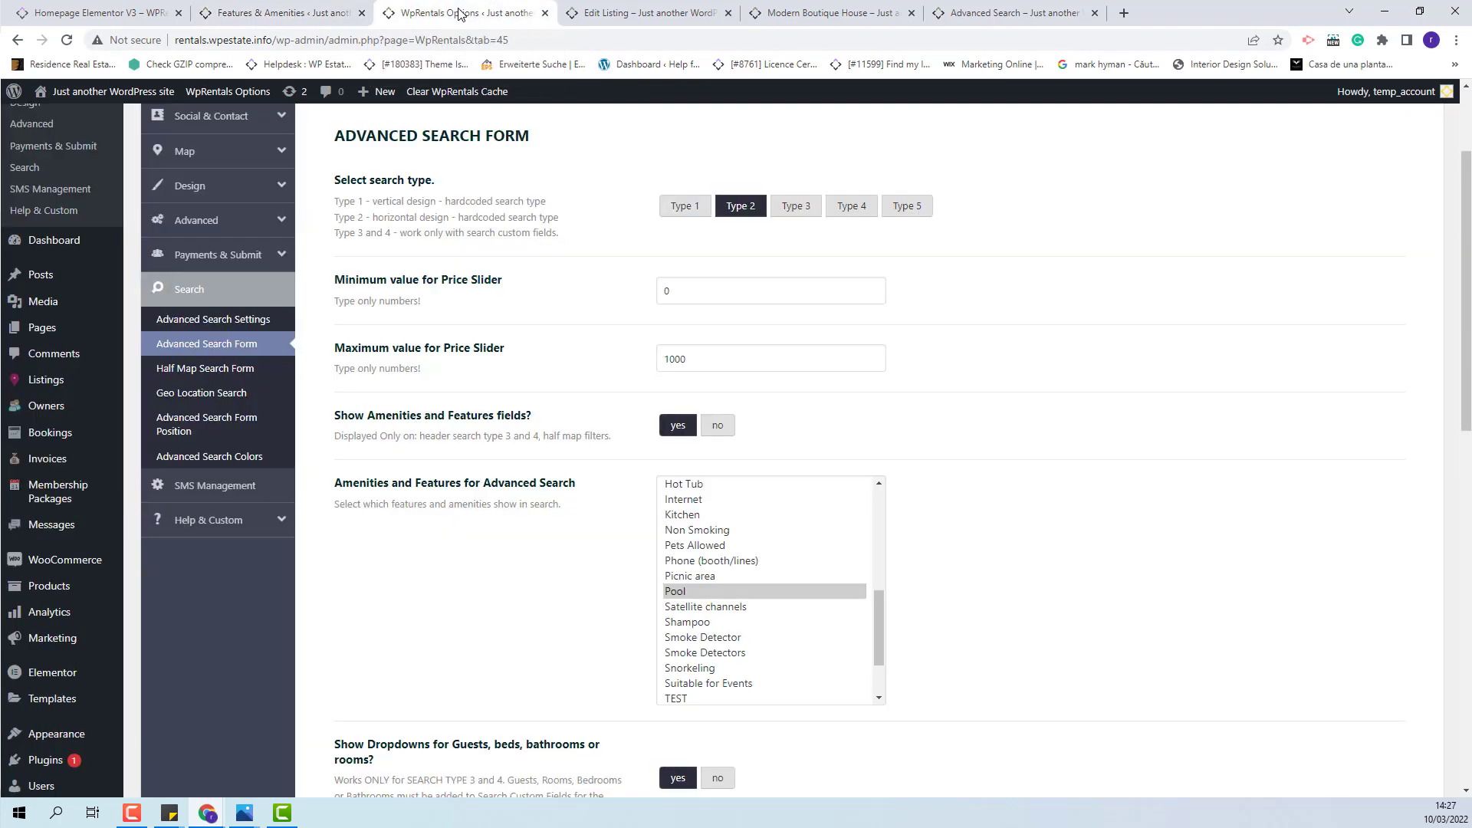
left_click(201, 254)
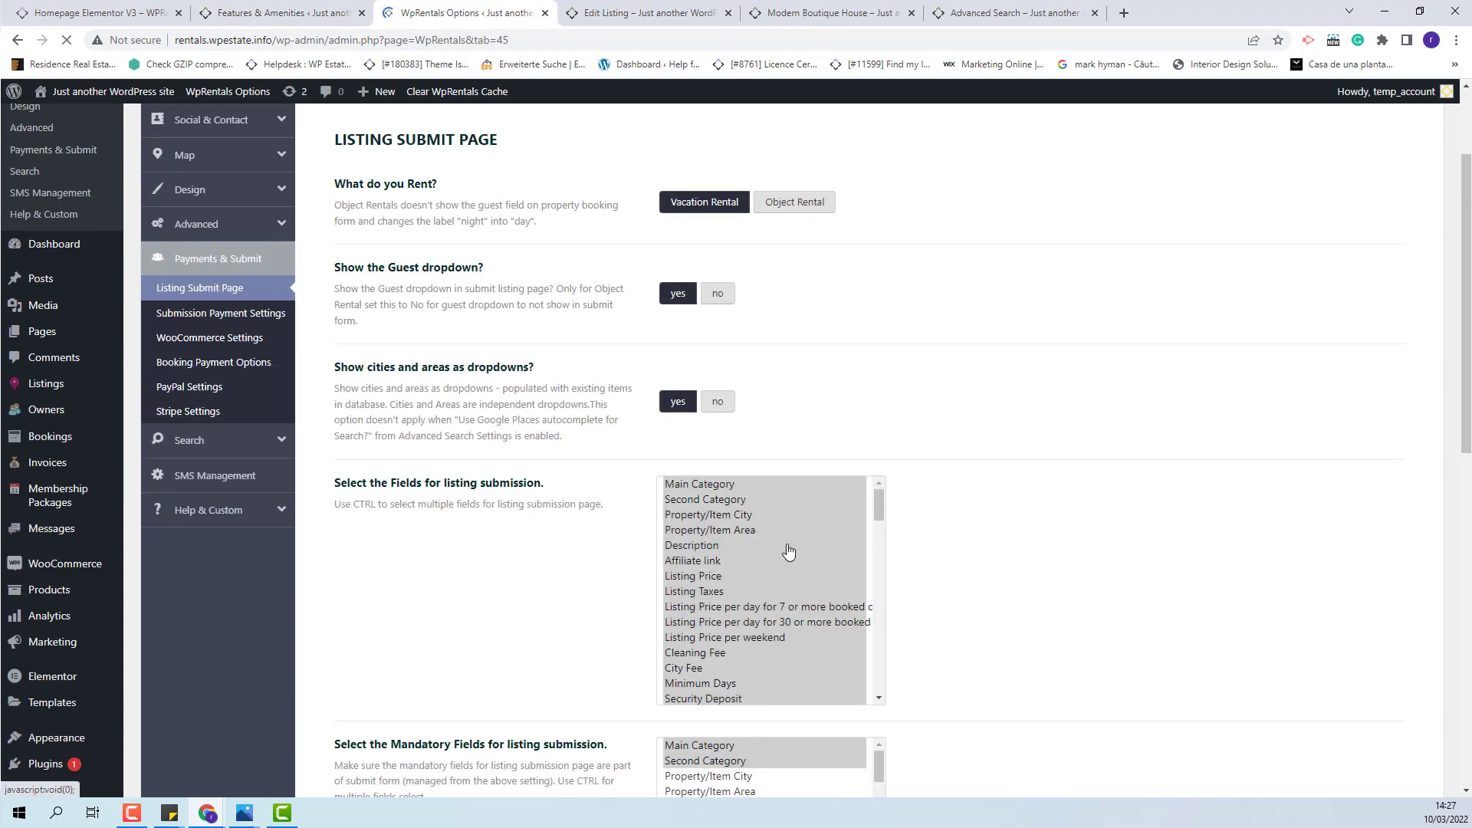
scroll(832, 583, "down", 5)
scroll(833, 606, "down", 5)
left_click(696, 562, "ctrl")
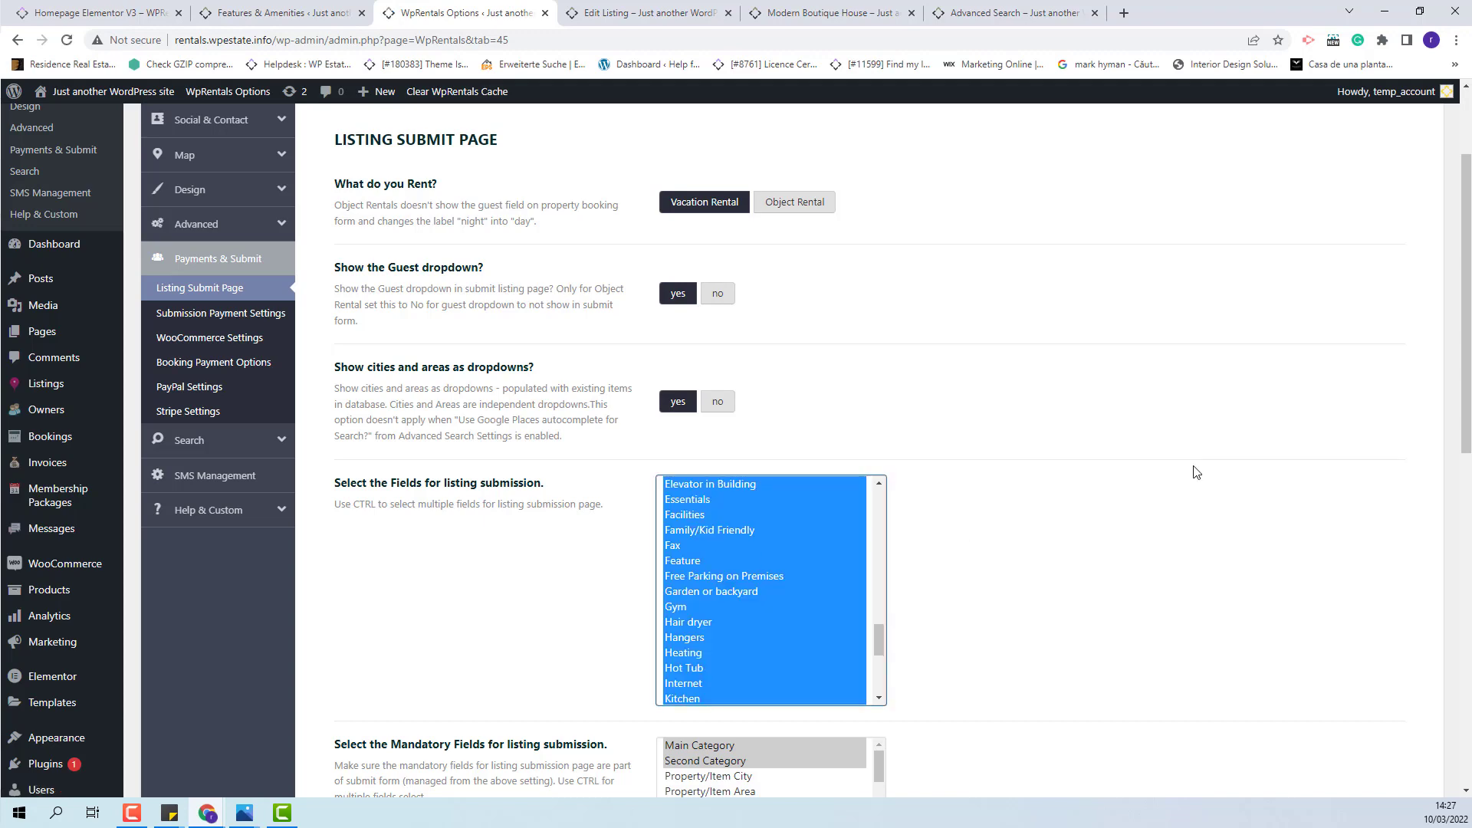
scroll(1189, 460, "up", 2)
key("ctrl+s")
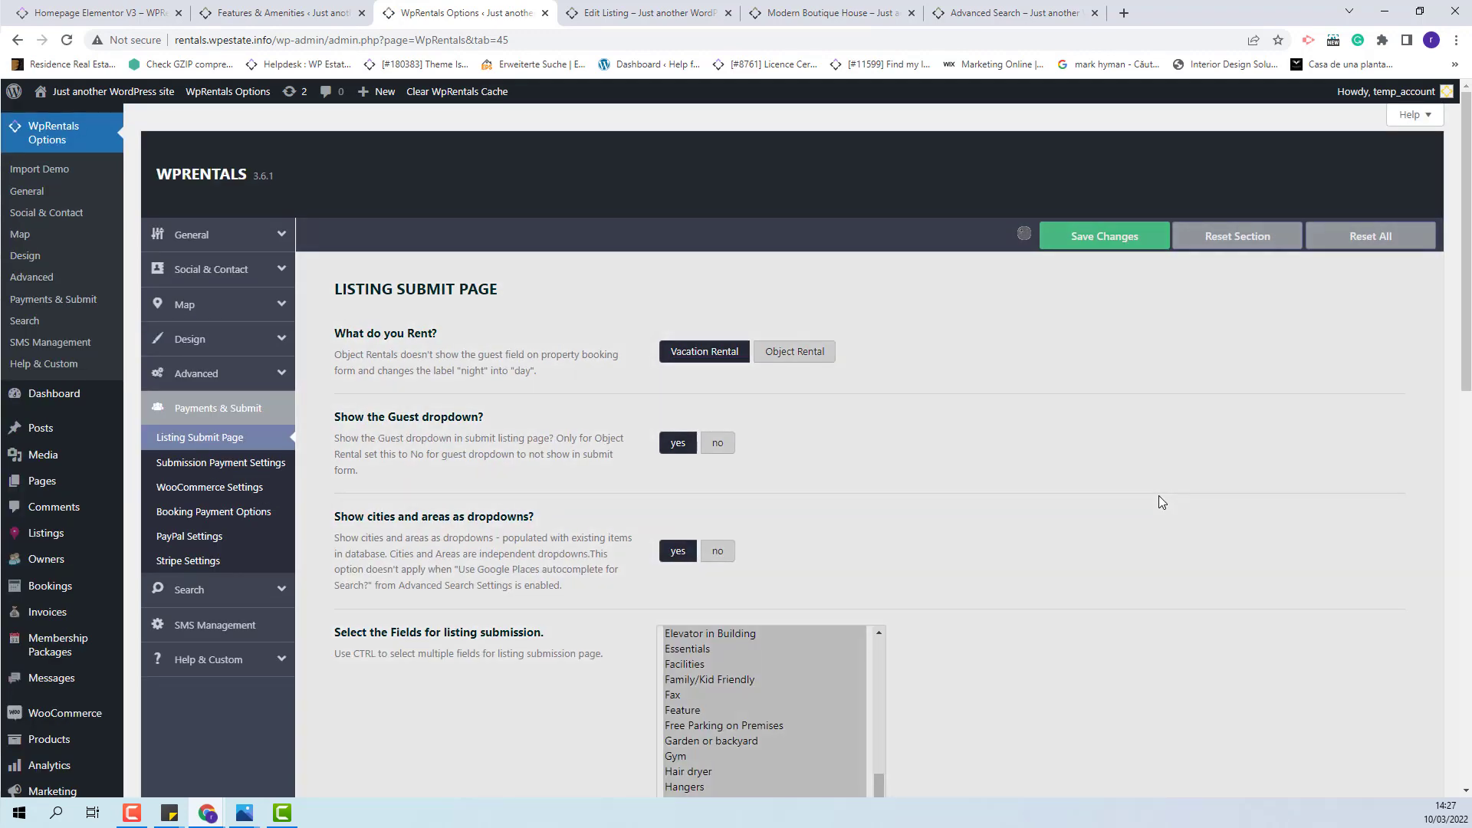
Step: Open the Amenities section of the Modern Boutique House front-end edit form and examine the selectable amenities and features
key("ctrl+Tab")
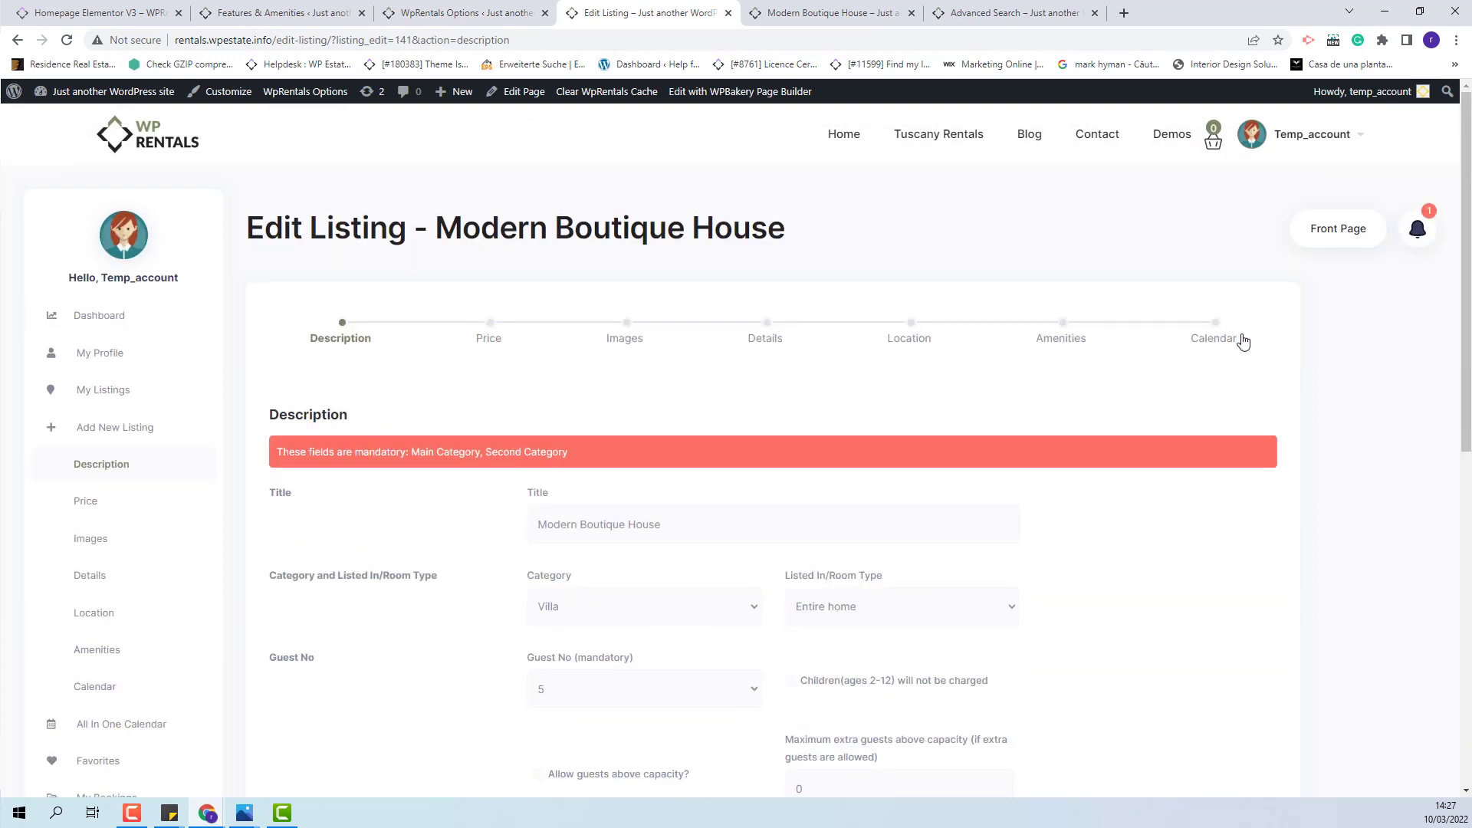
left_click(1071, 344)
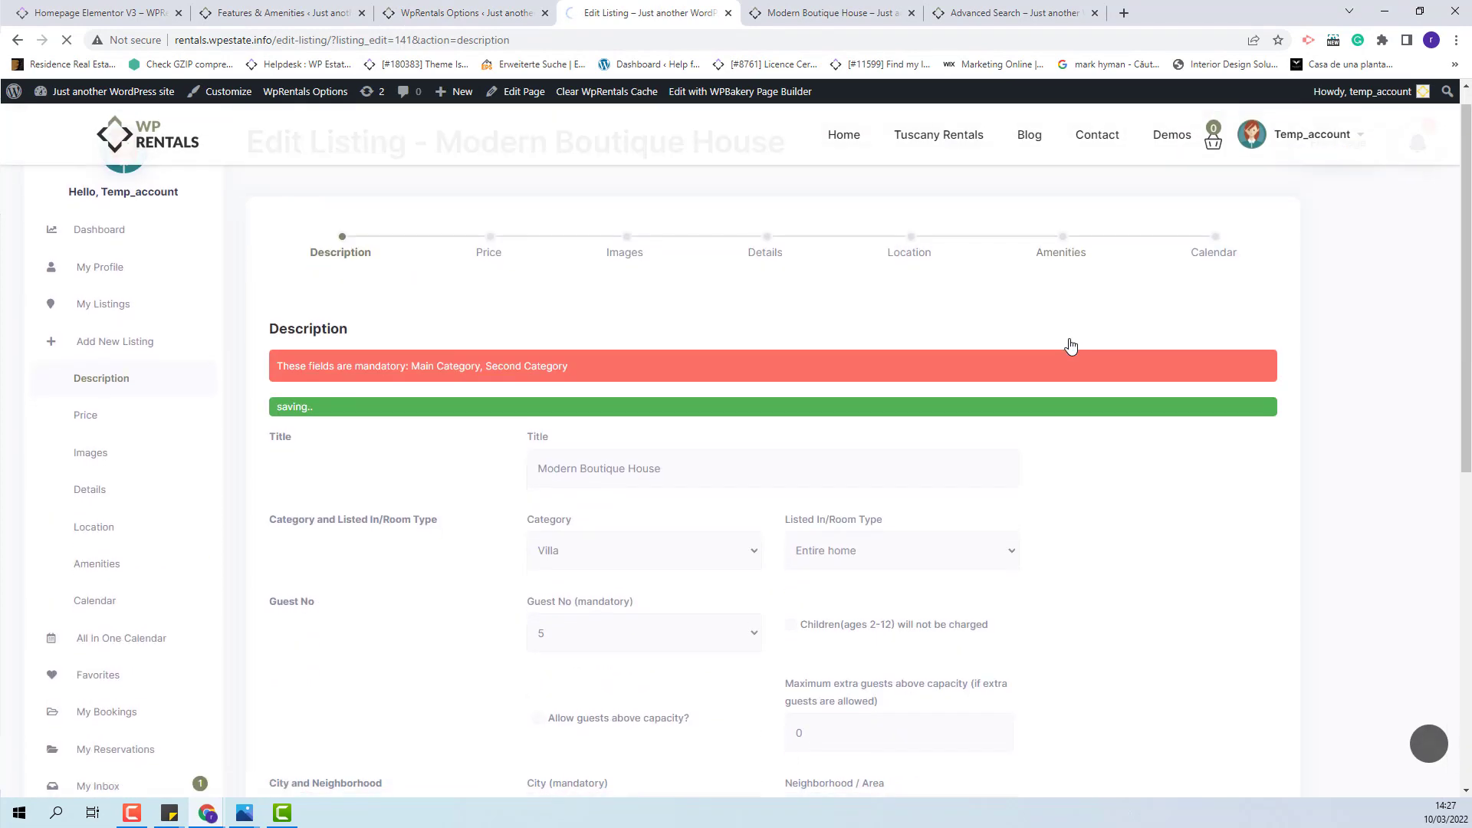
scroll(867, 641, "up", 2)
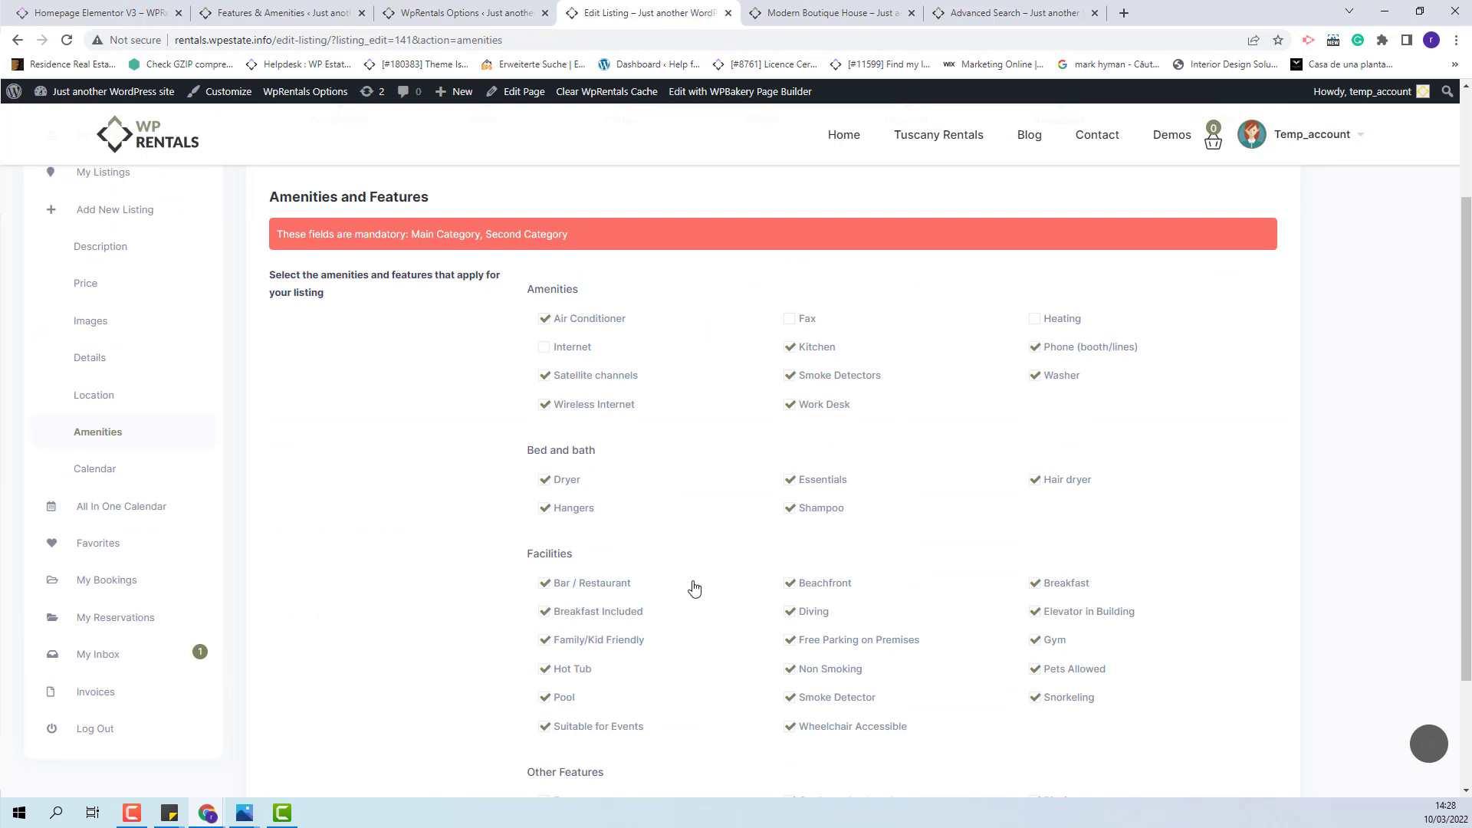
Step: Add a new term named Verified to the Property Status taxonomy
key("ctrl+2")
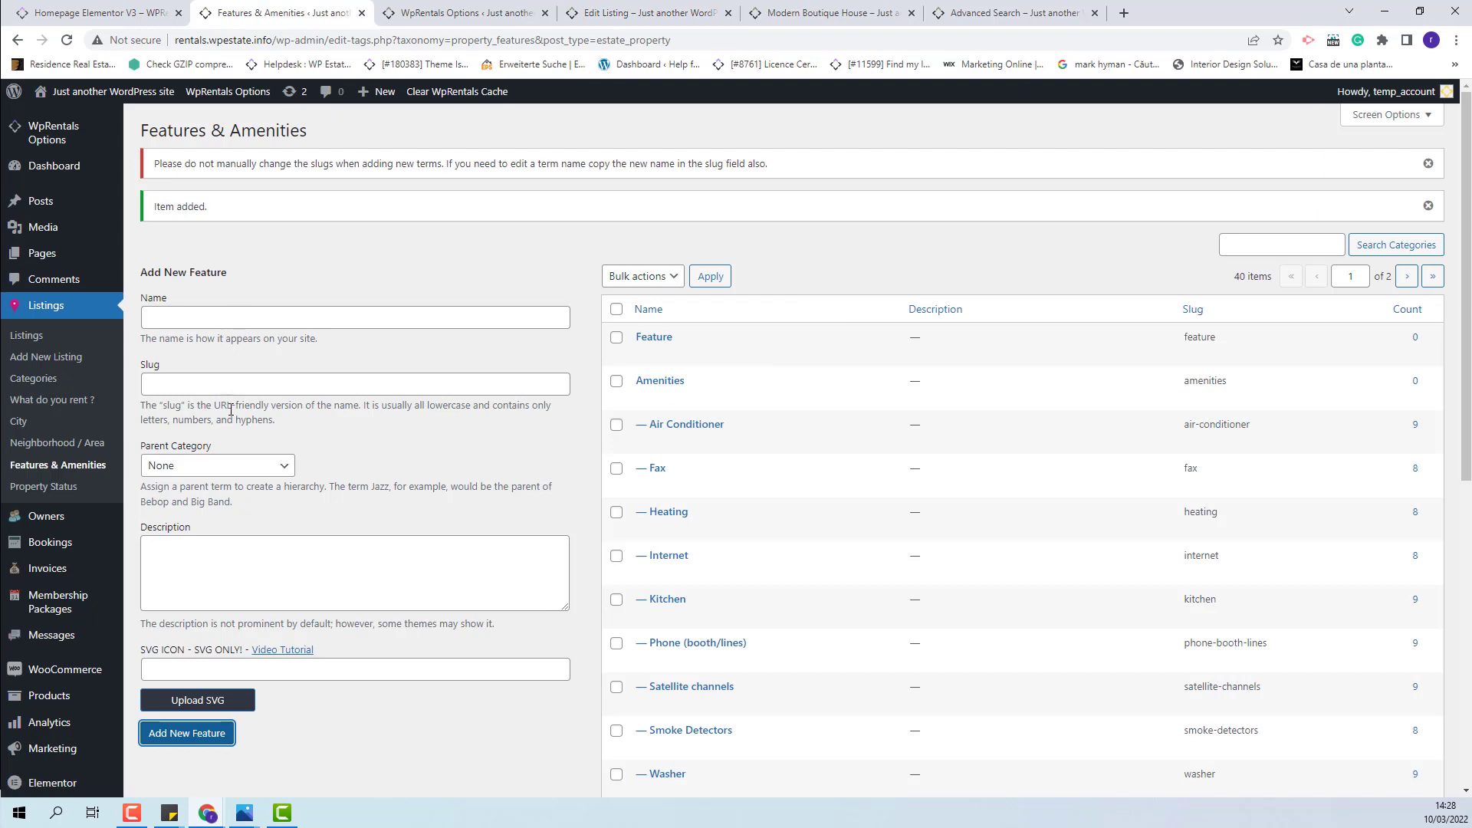
left_click(67, 495)
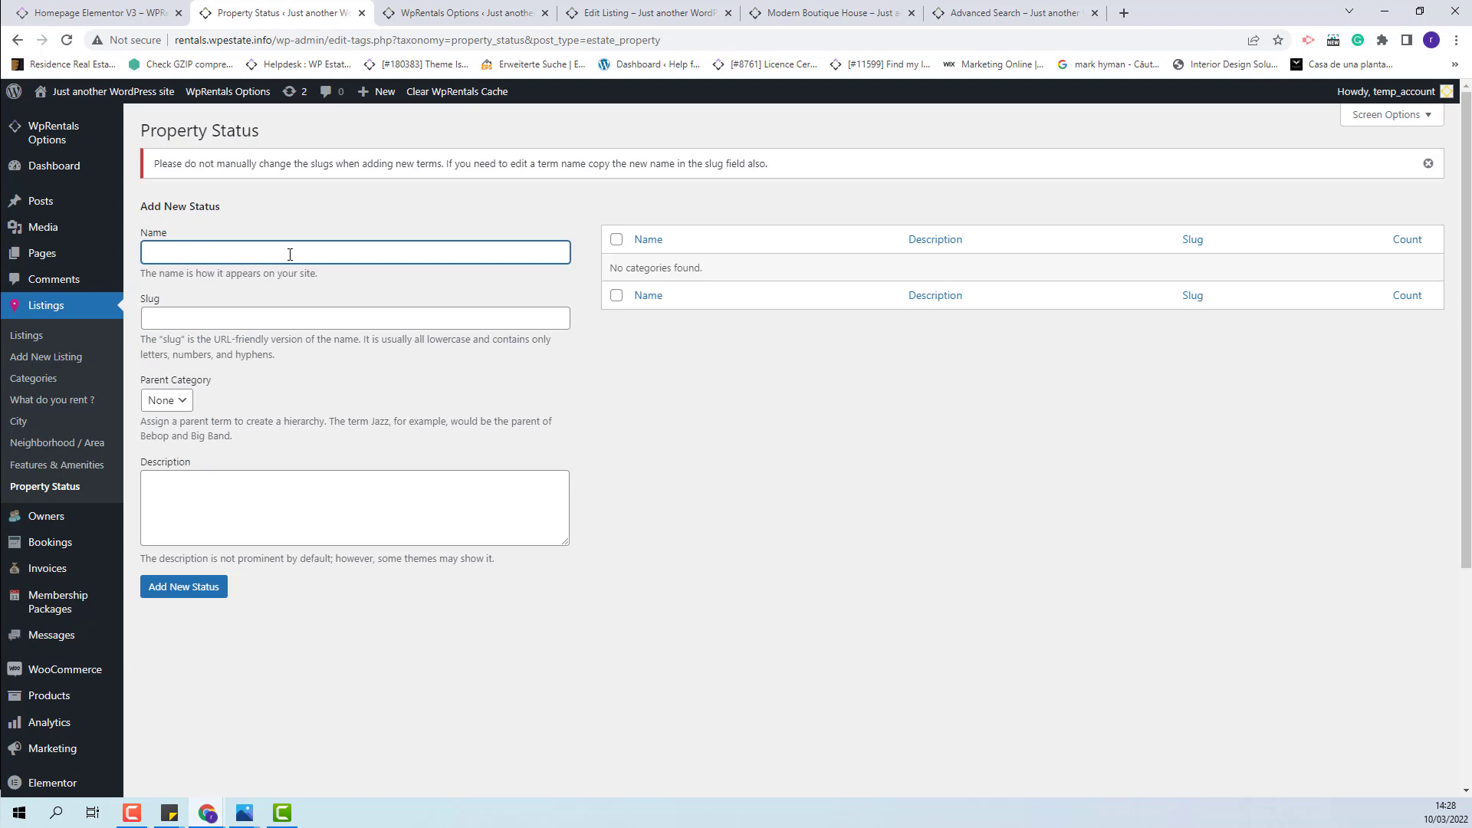
left_click(290, 255)
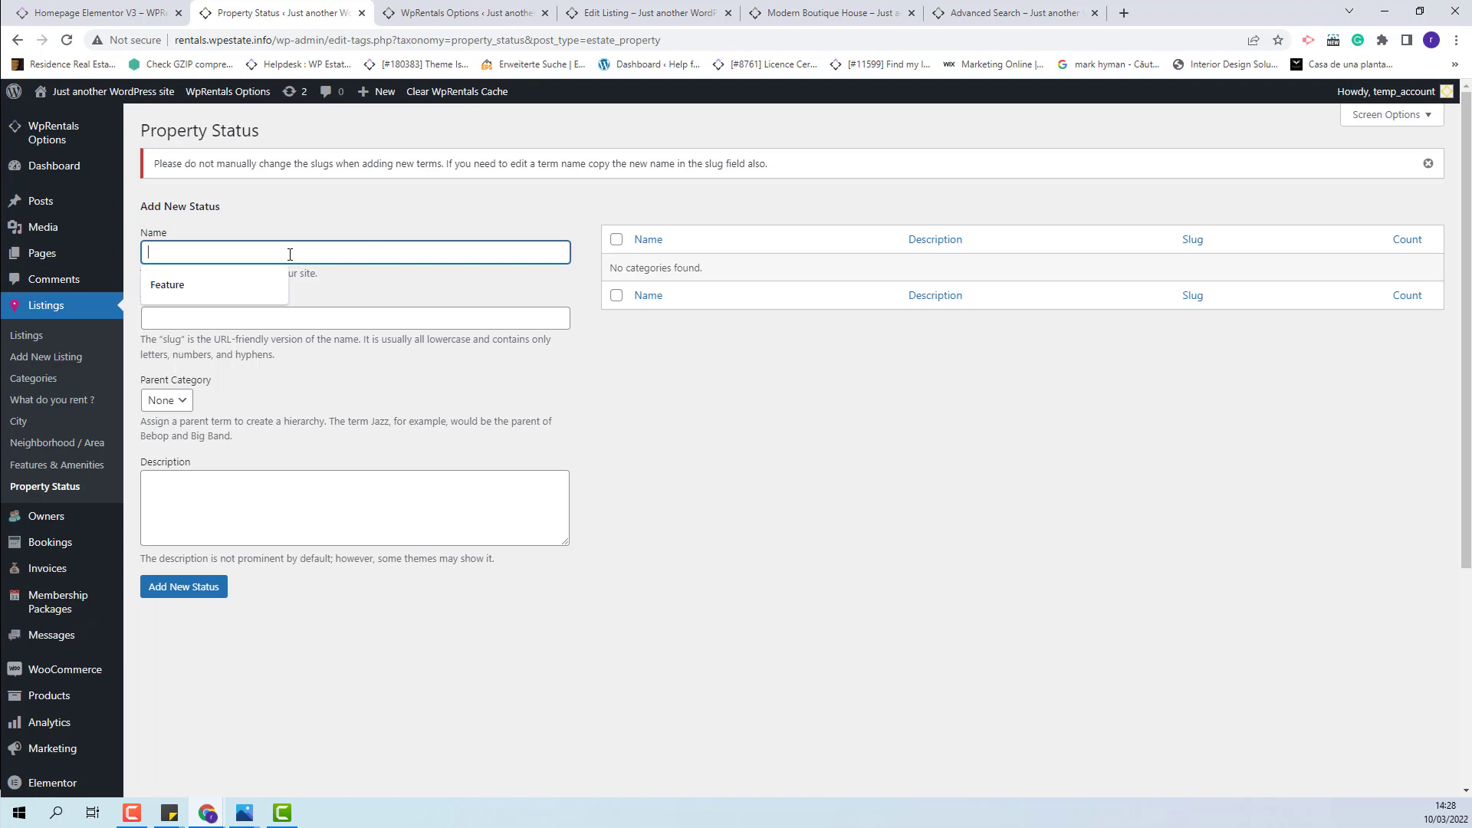
type("Verified")
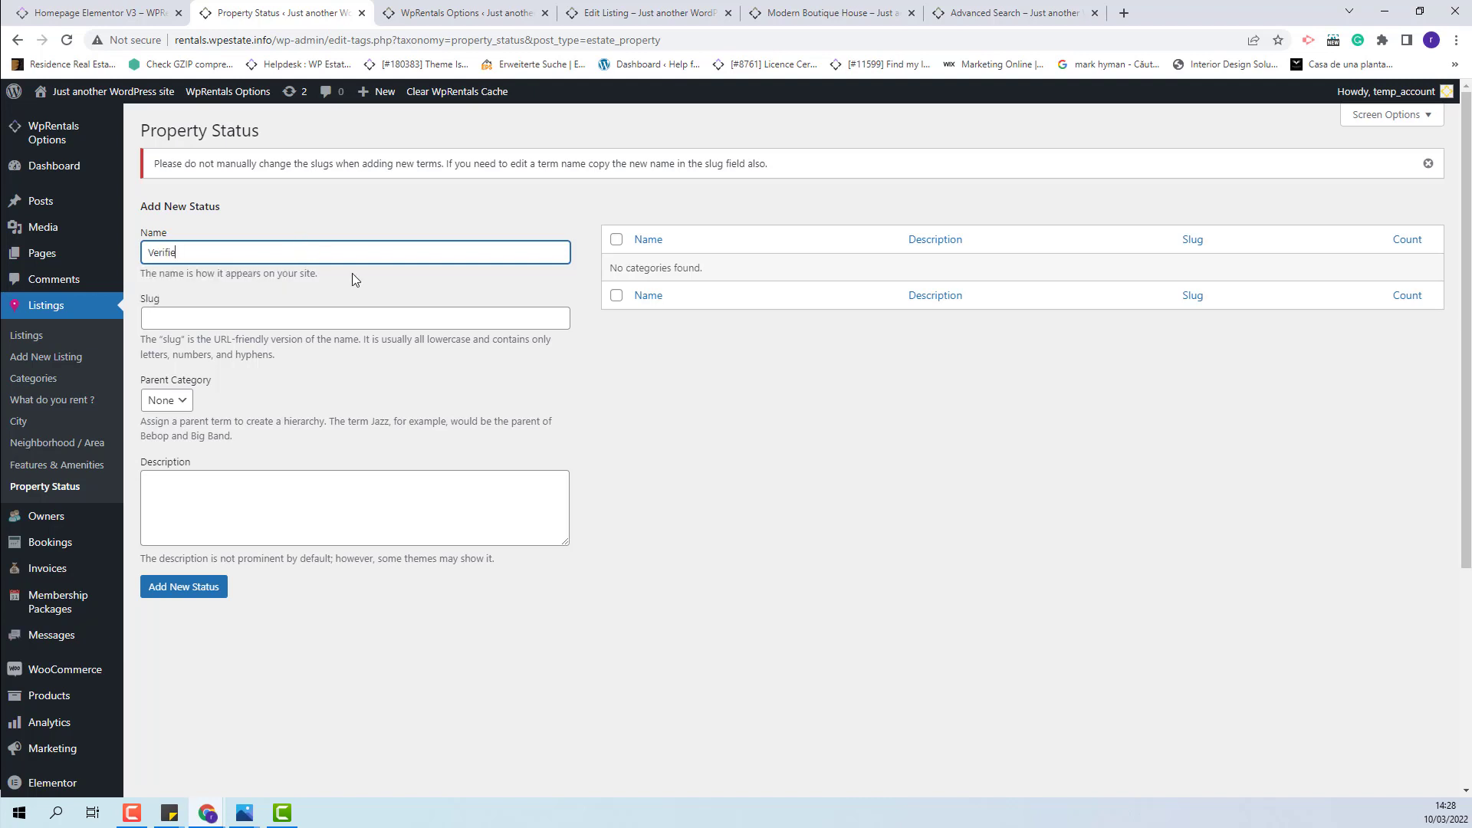
left_click(183, 586)
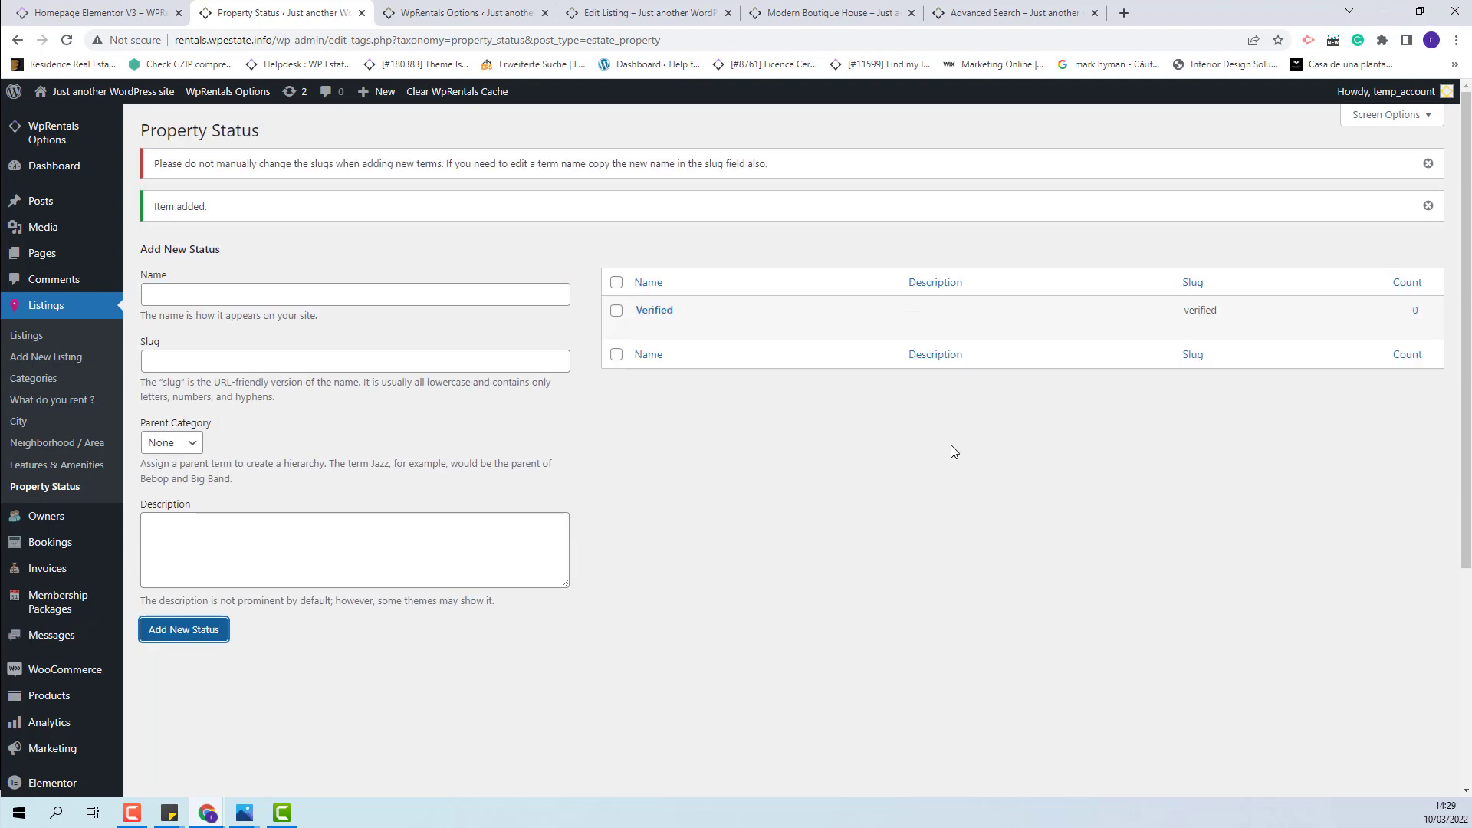
Step: Edit the Modern Boutique House listing in the admin, assign it the Verified property status, and update the listing
left_click(831, 13)
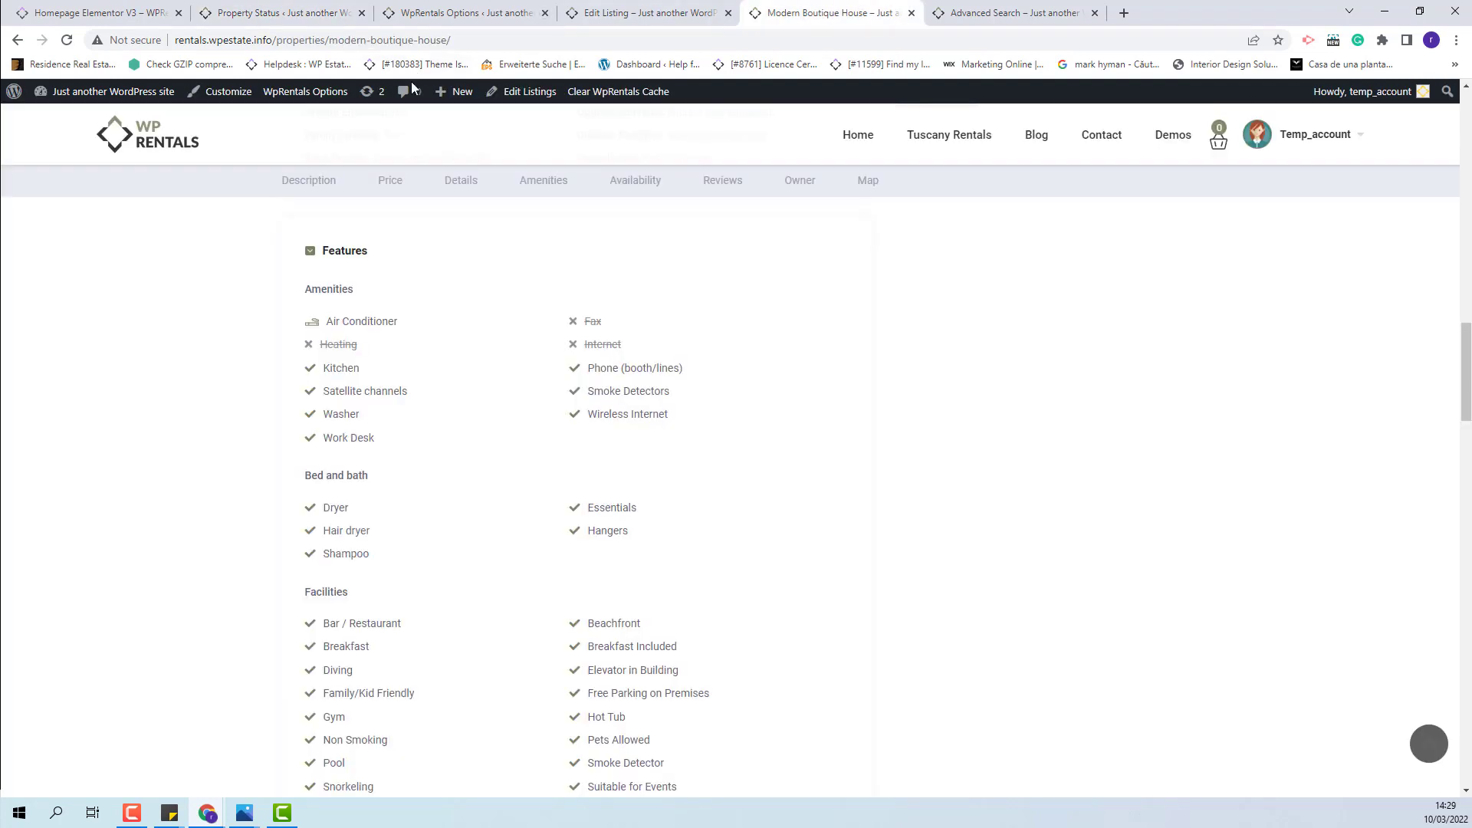
left_click(530, 95)
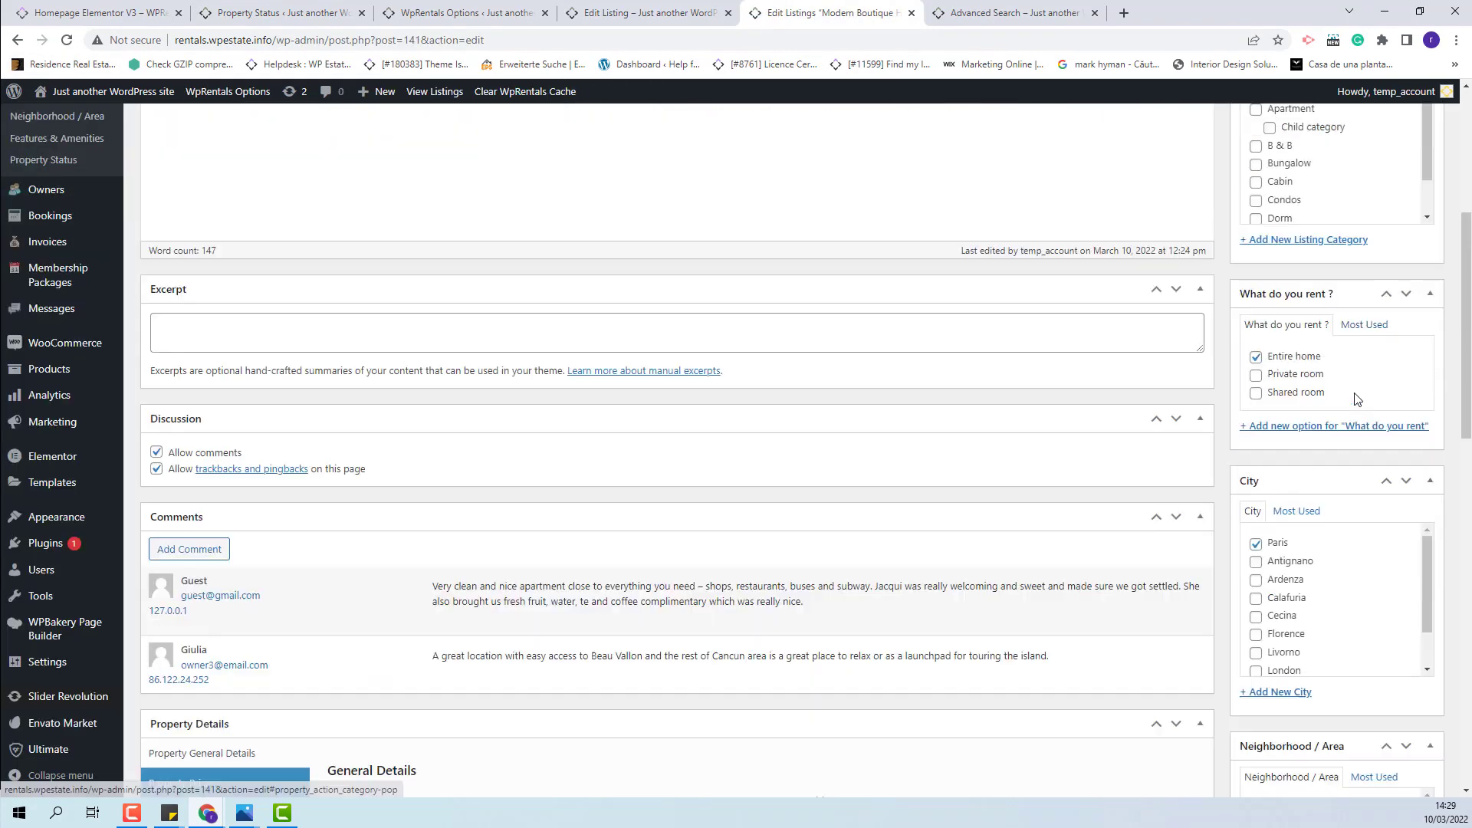
scroll(1353, 396, "down", 10)
scroll(1354, 396, "down", 4)
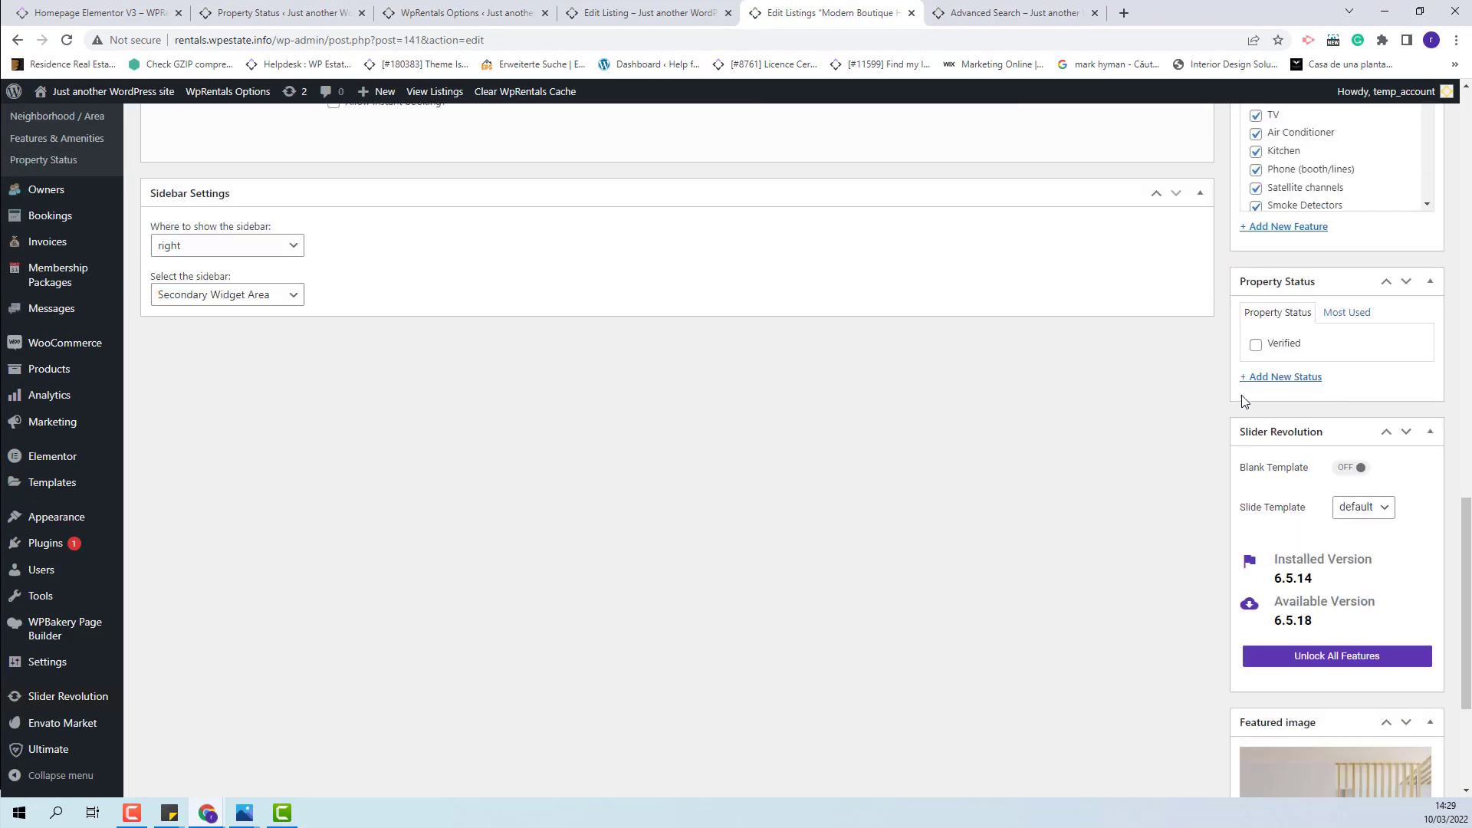
left_click(1255, 343)
scroll(1372, 414, "up", 15)
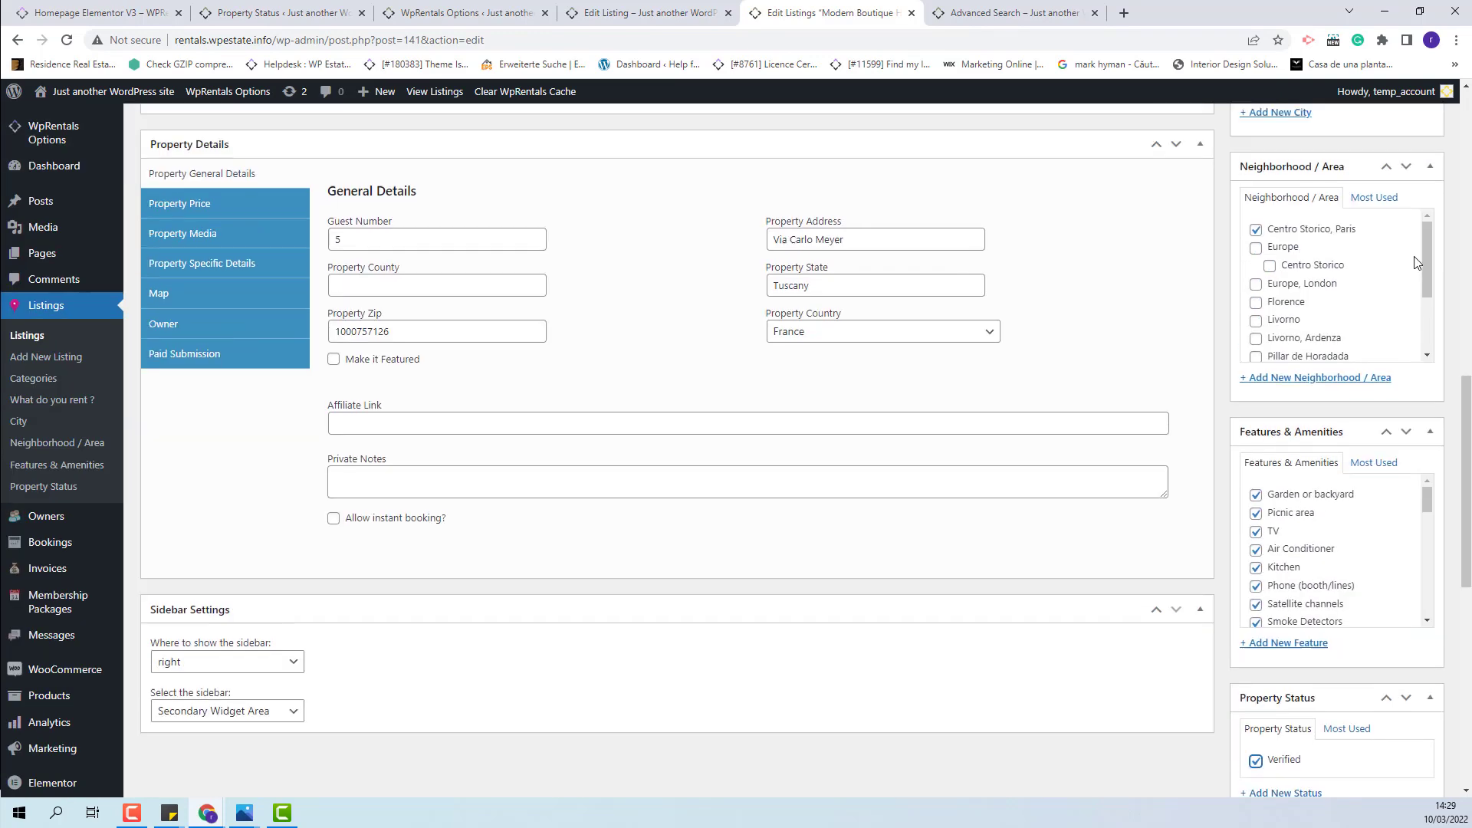
left_click(1411, 209)
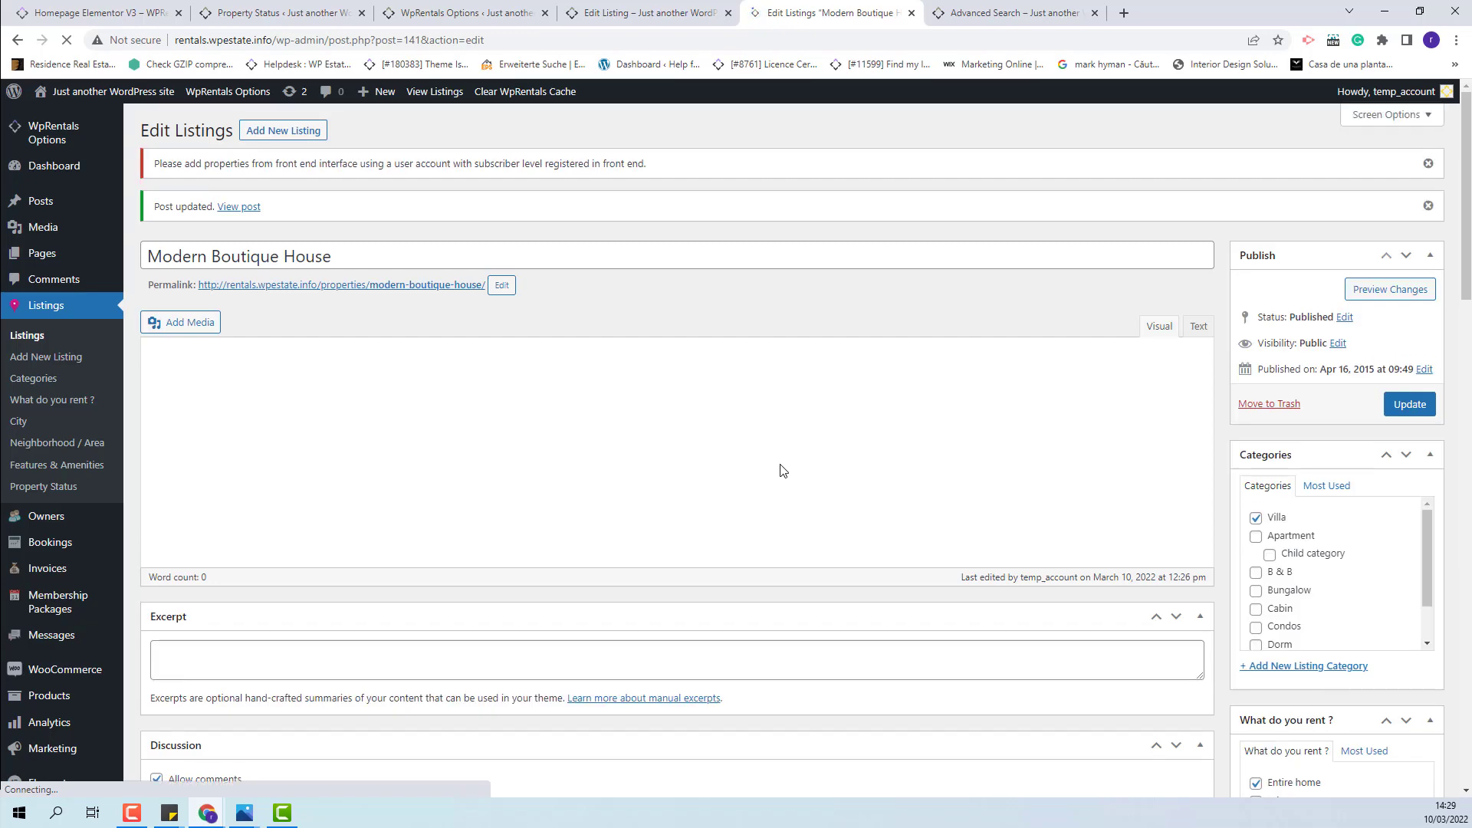
Step: Check where the Verified status is displayed on the Modern Boutique House page and on its homepage card
left_click(441, 94)
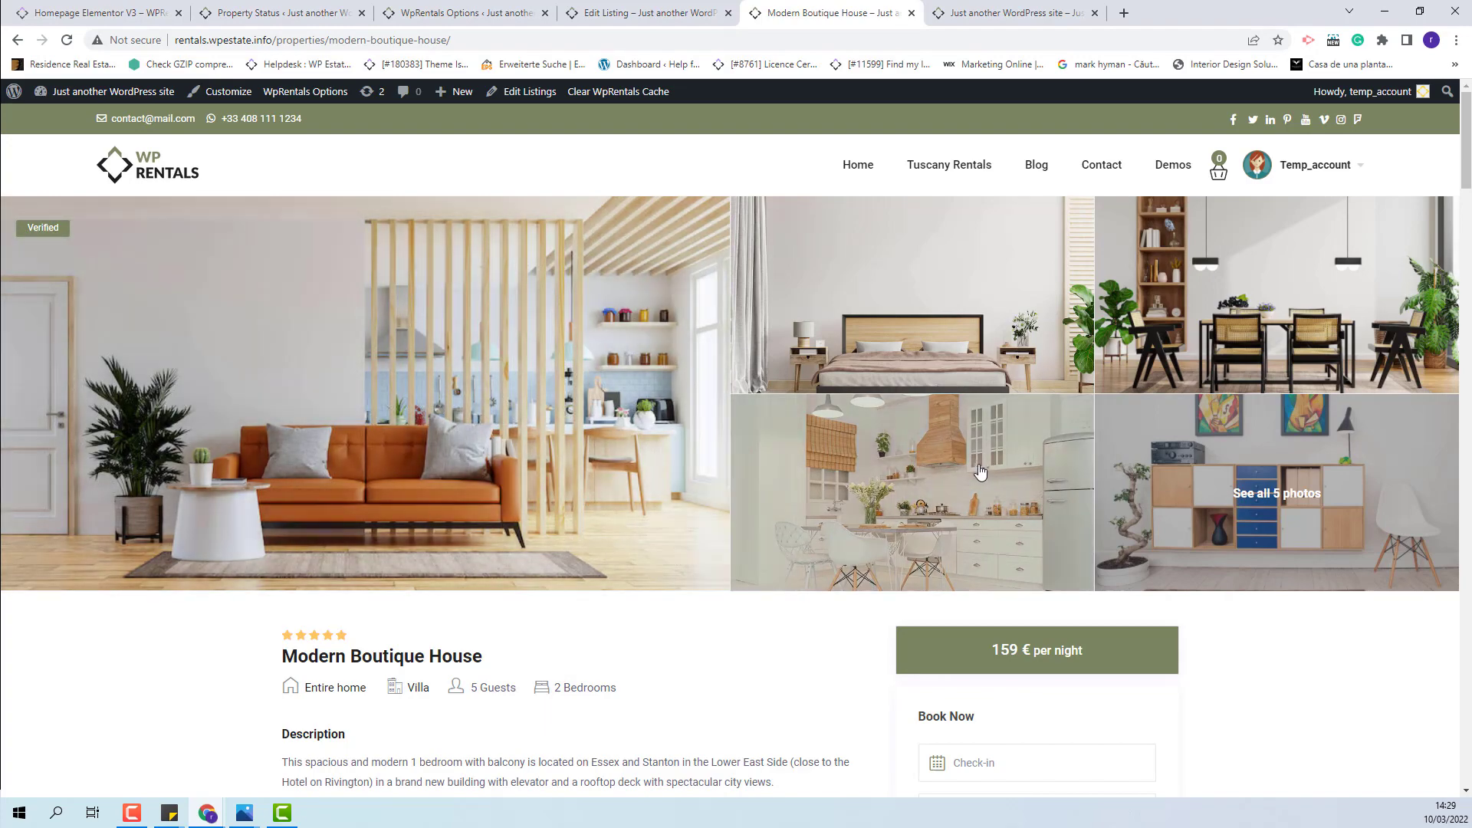
scroll(792, 499, "down", 5)
scroll(791, 498, "down", 13)
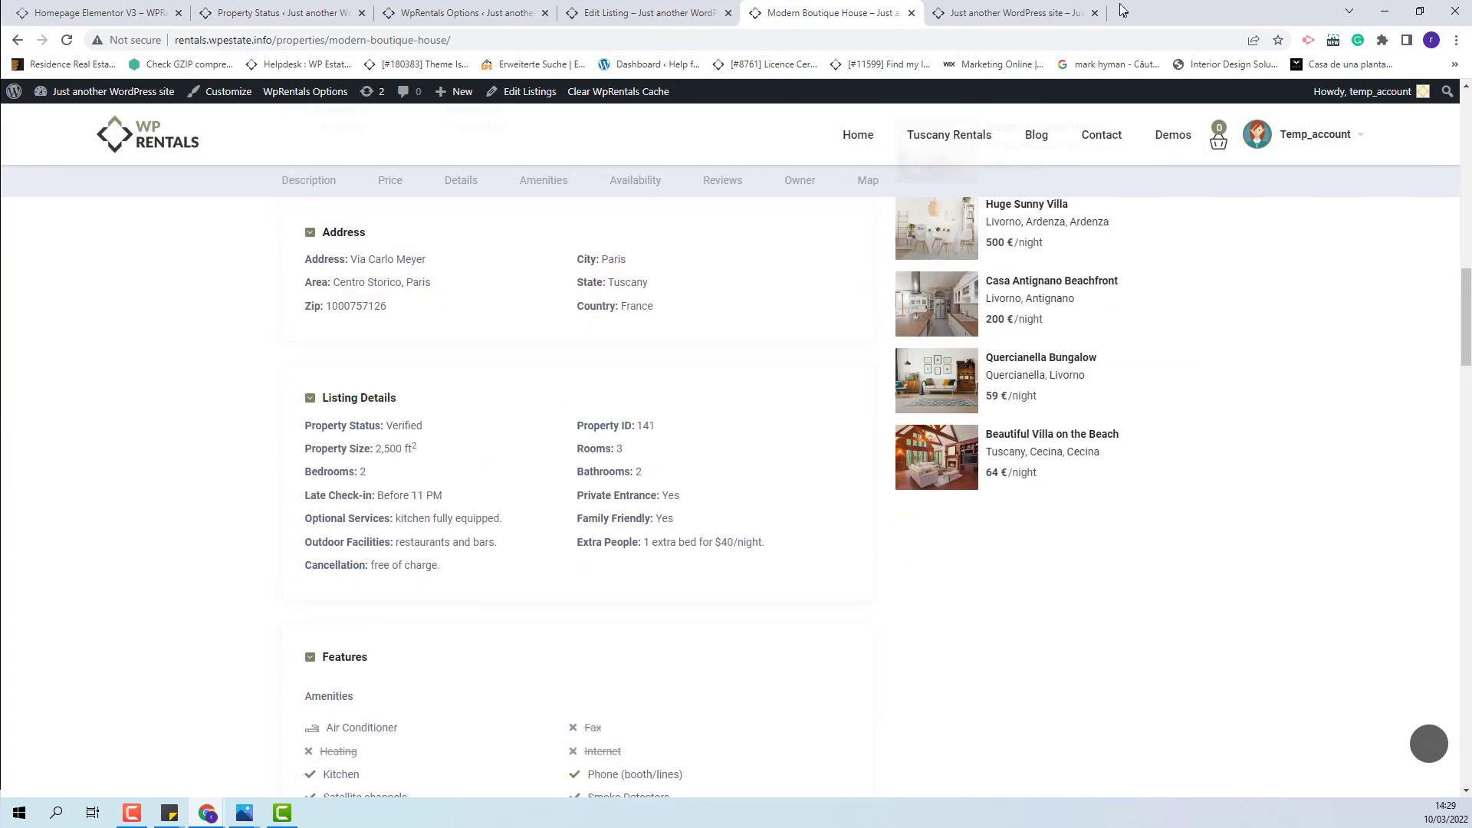
left_click(1028, 15)
scroll(1242, 321, "down", 8)
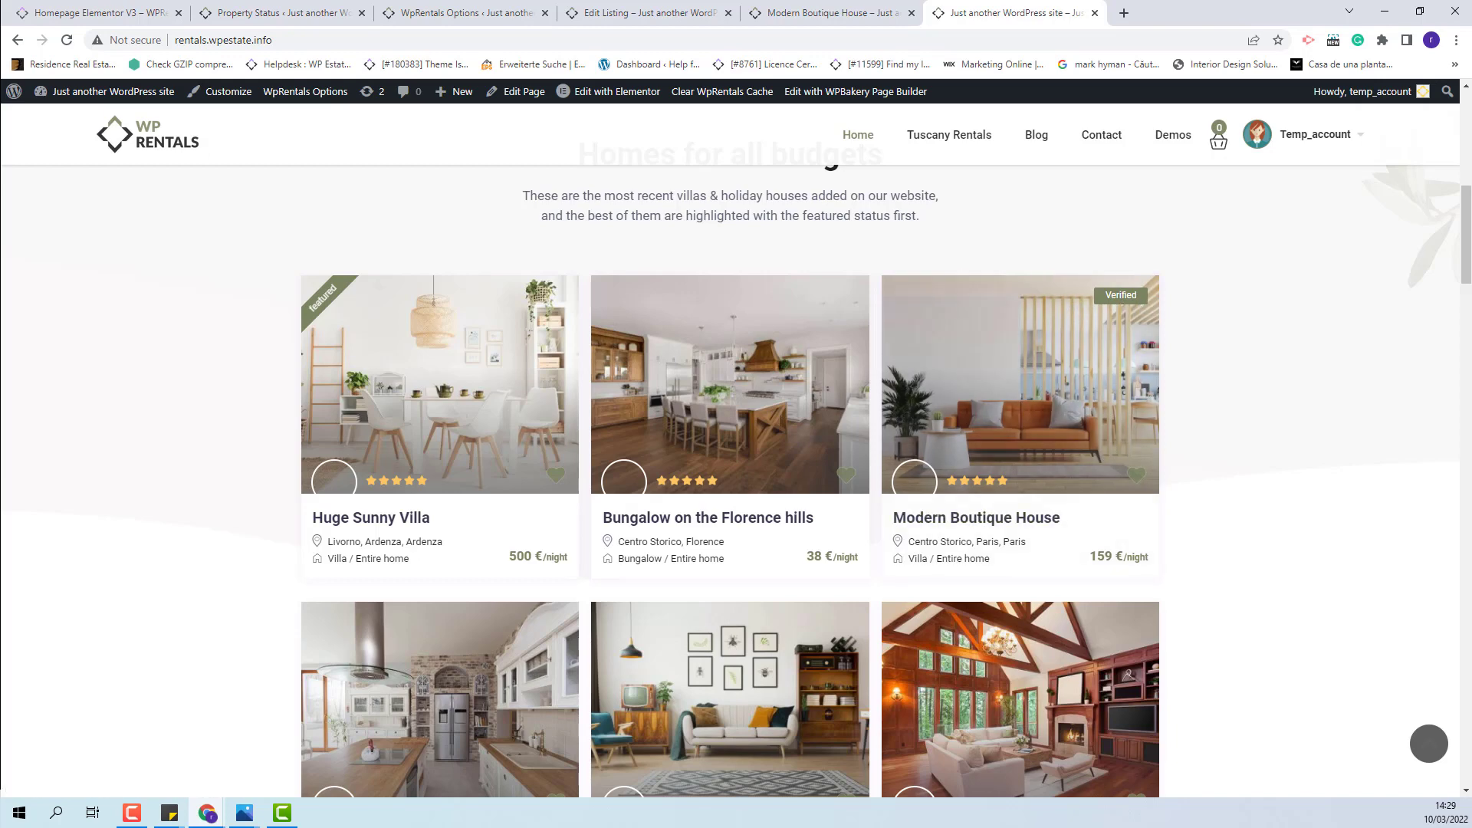
Step: Open the Advanced Search Settings in WpRentals Options and review the option for showing cities and areas with 0 listings
key("ctrl+2")
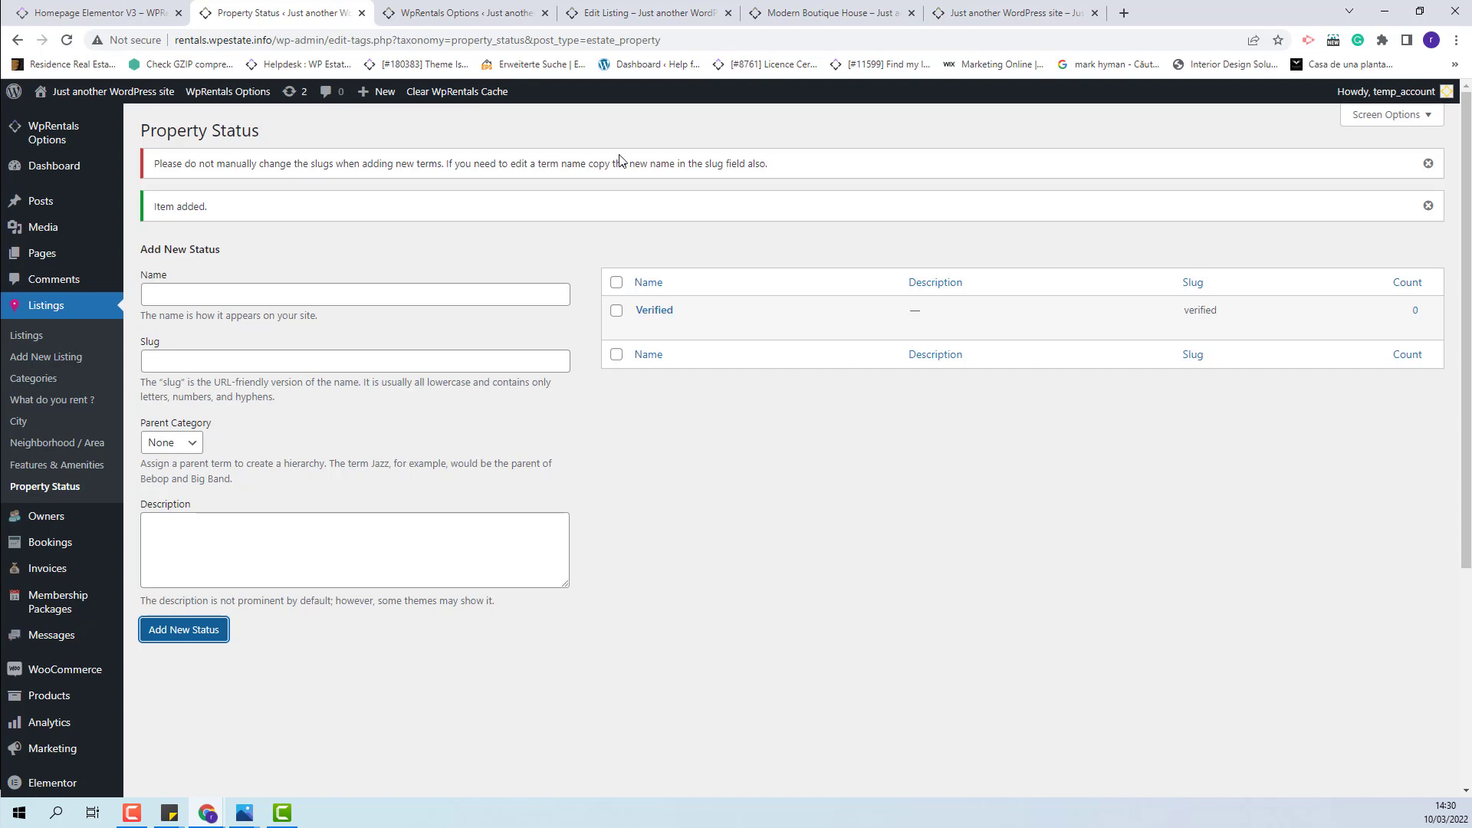
left_click(472, 15)
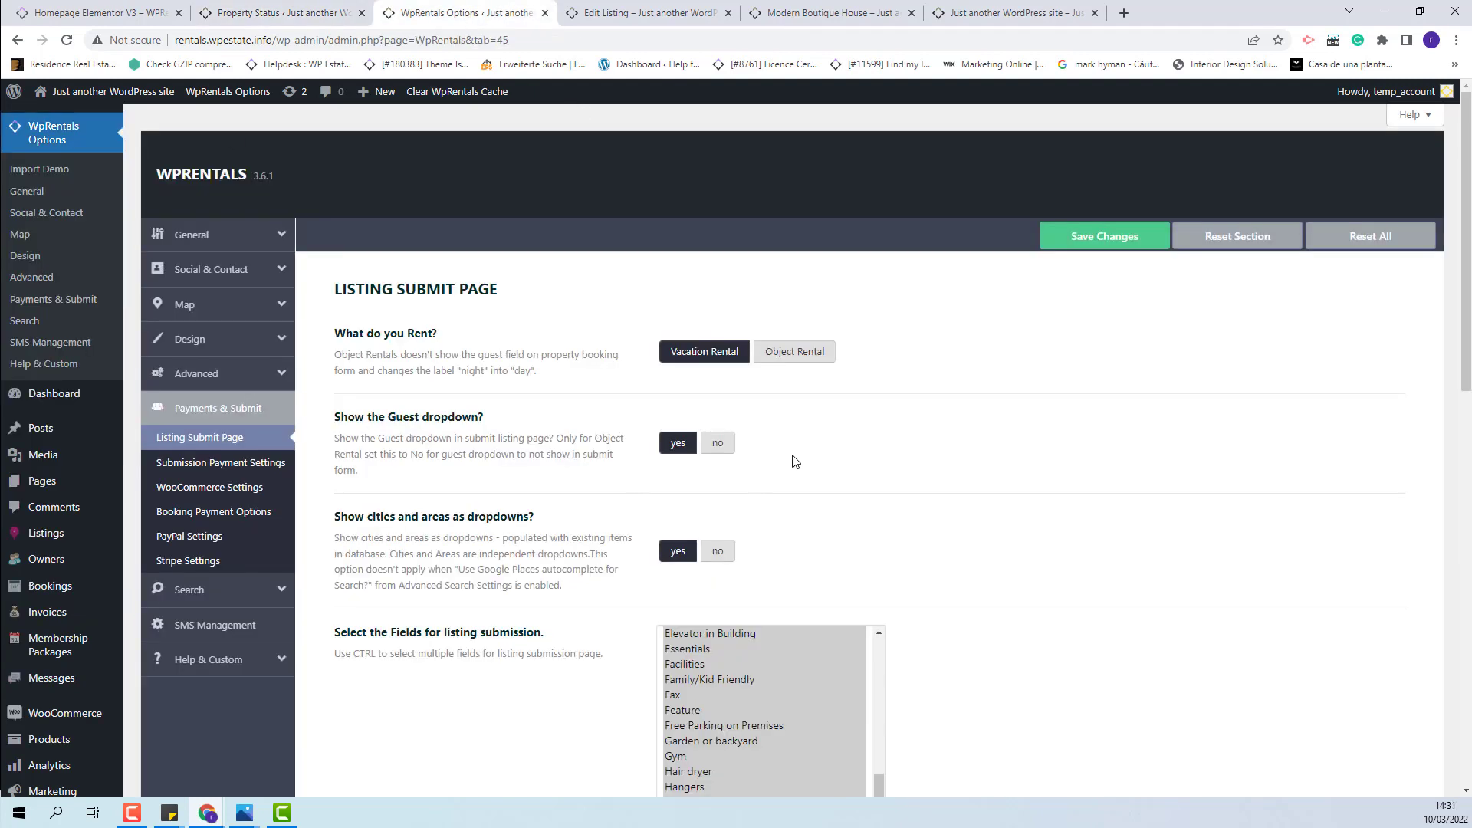
left_click(201, 589)
scroll(1002, 443, "down", 1)
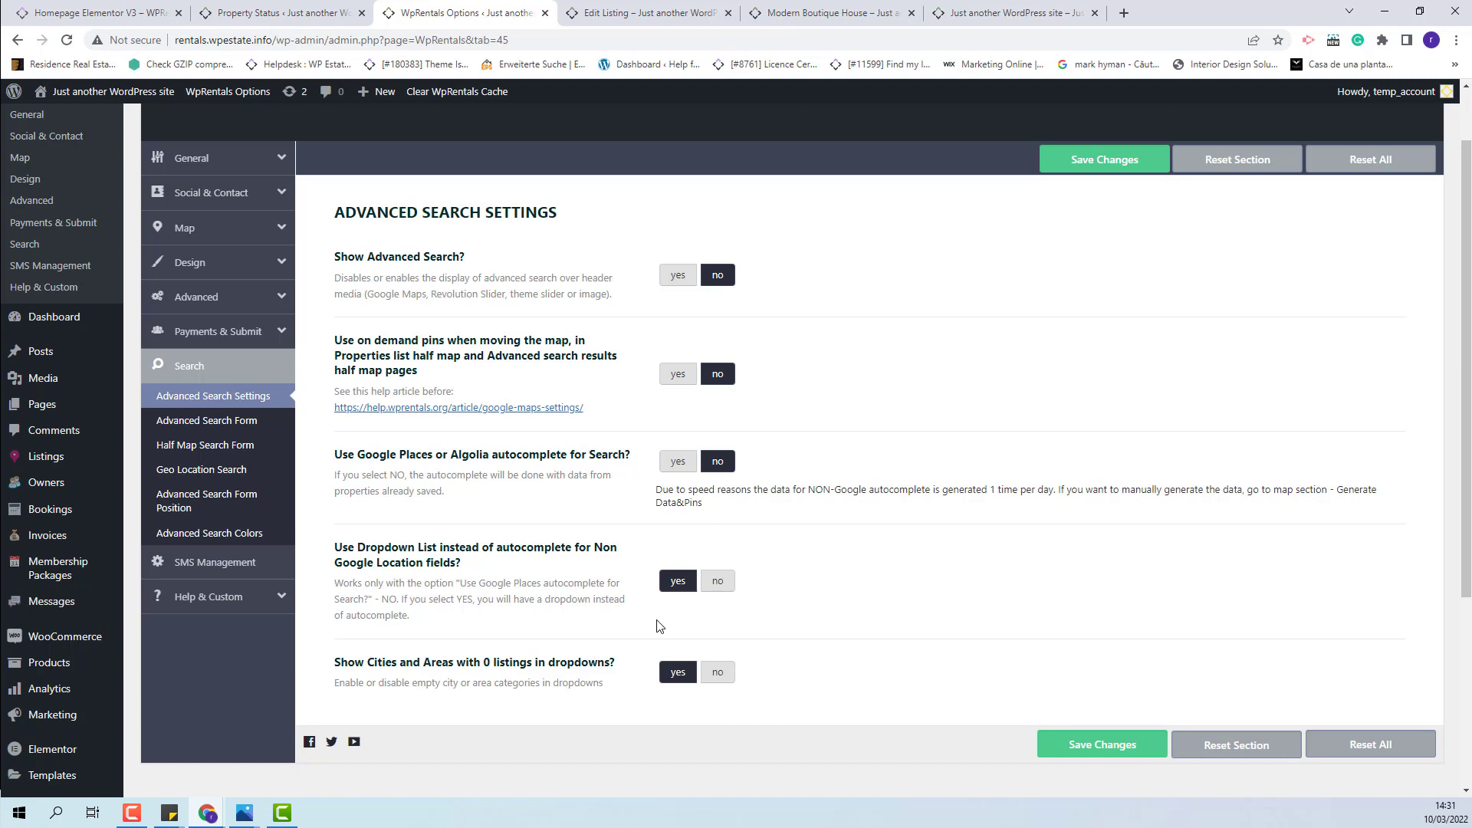
Step: On the front-end Advanced Search page, examine the Type and Category dropdowns for terms without listings
left_click(996, 14)
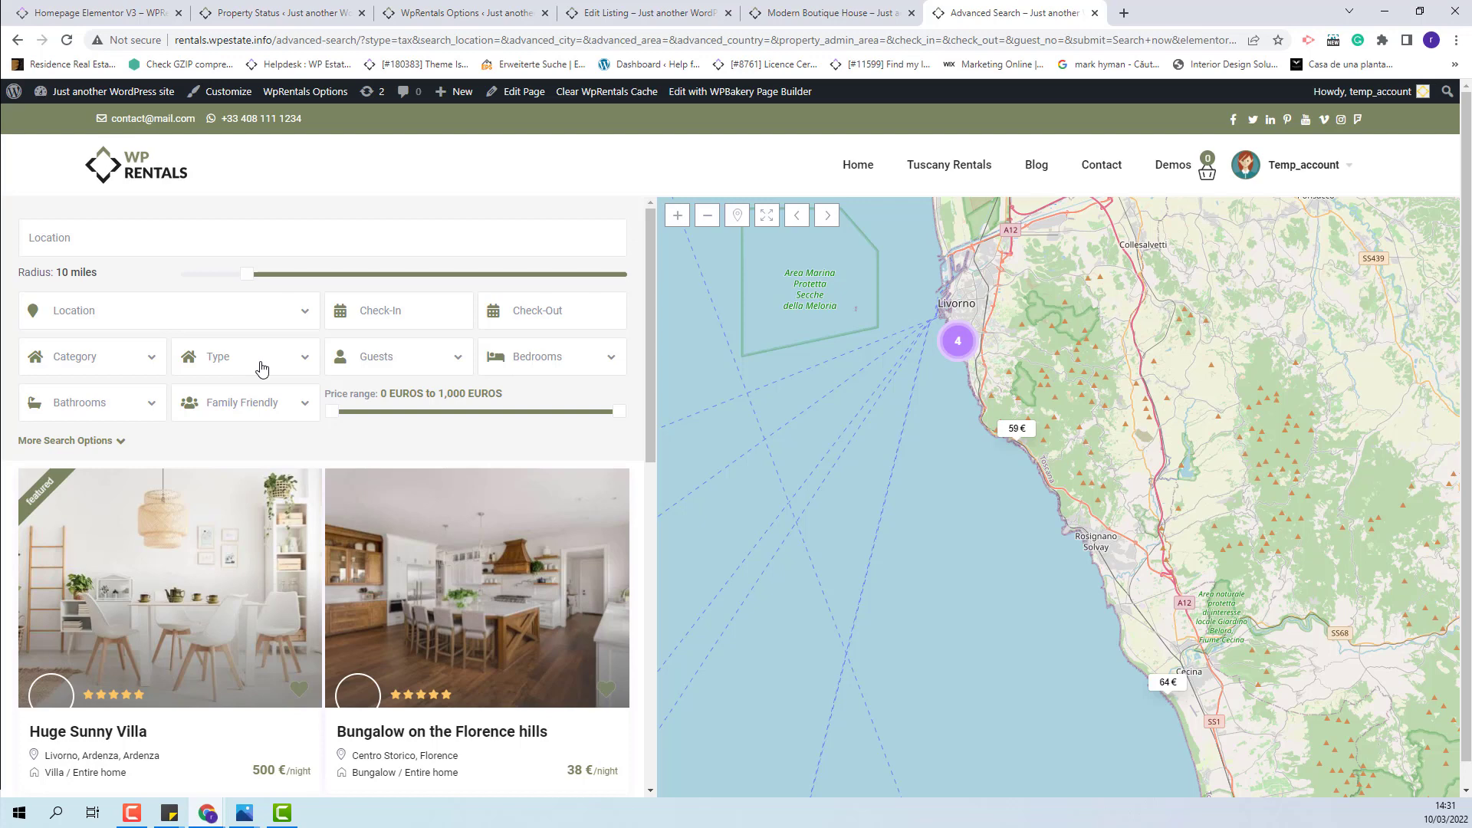
left_click(262, 368)
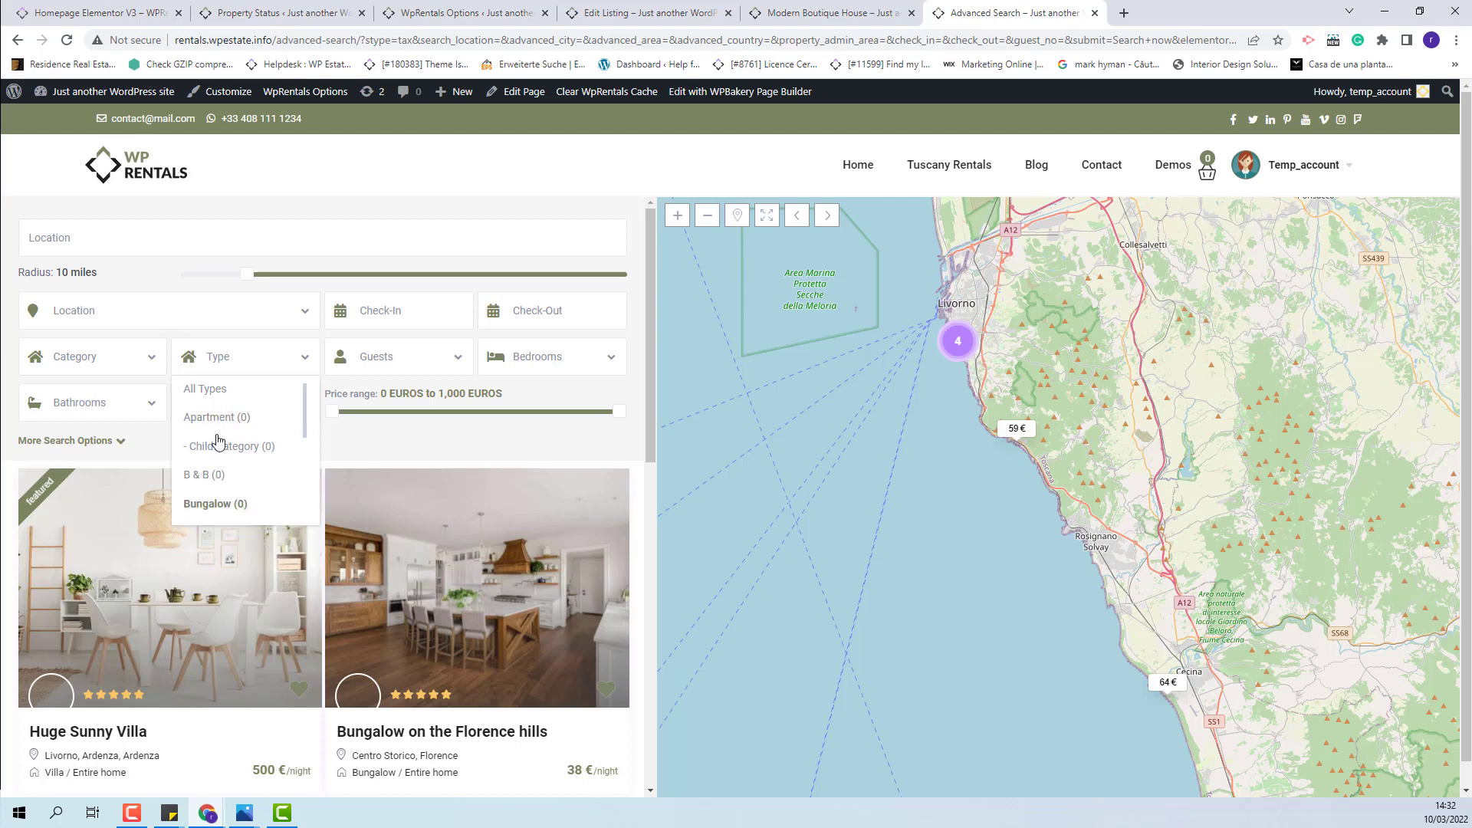
scroll(219, 430, "down", 2)
scroll(219, 427, "down", 1)
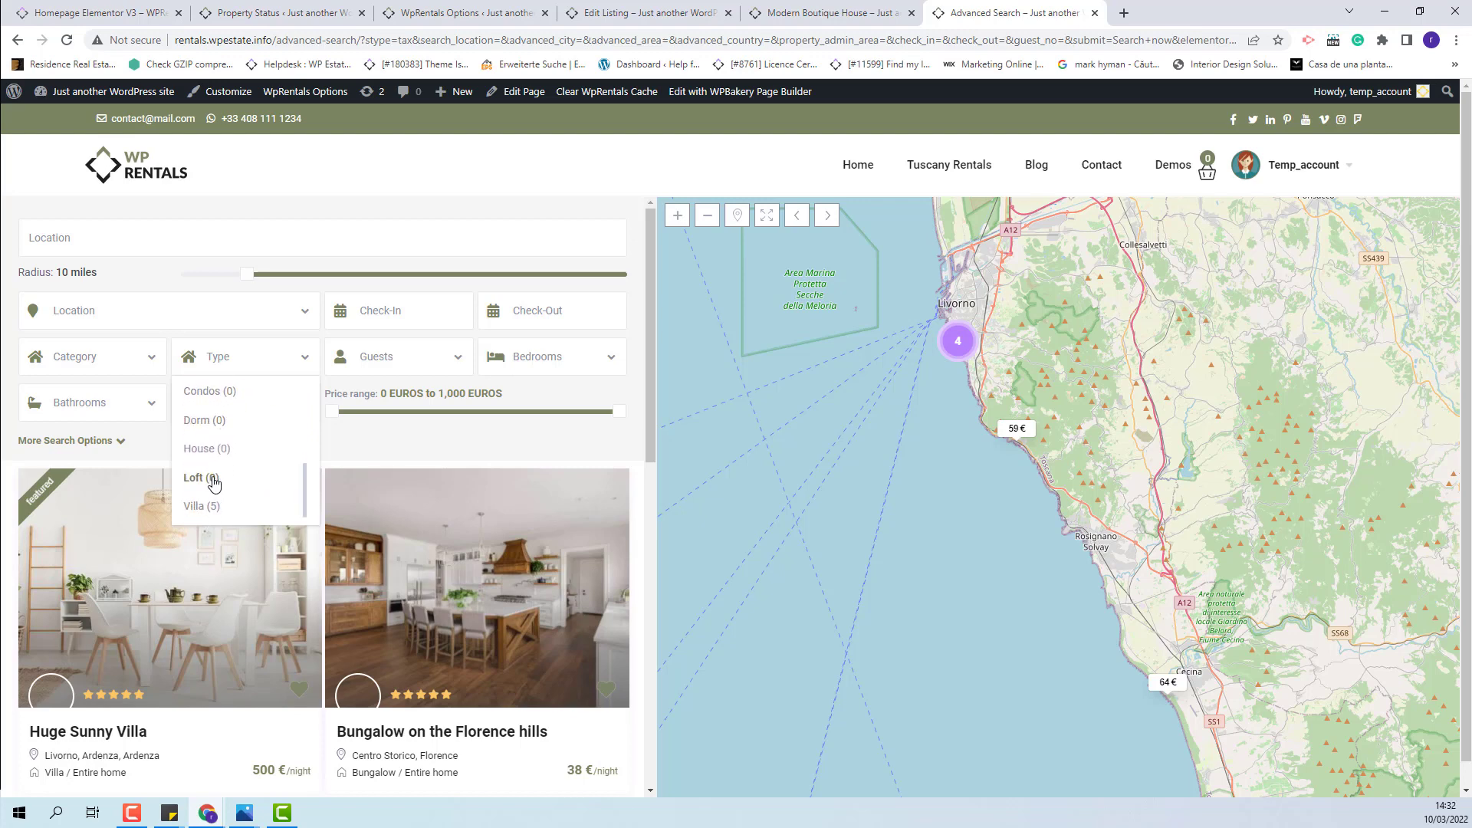
left_click(101, 356)
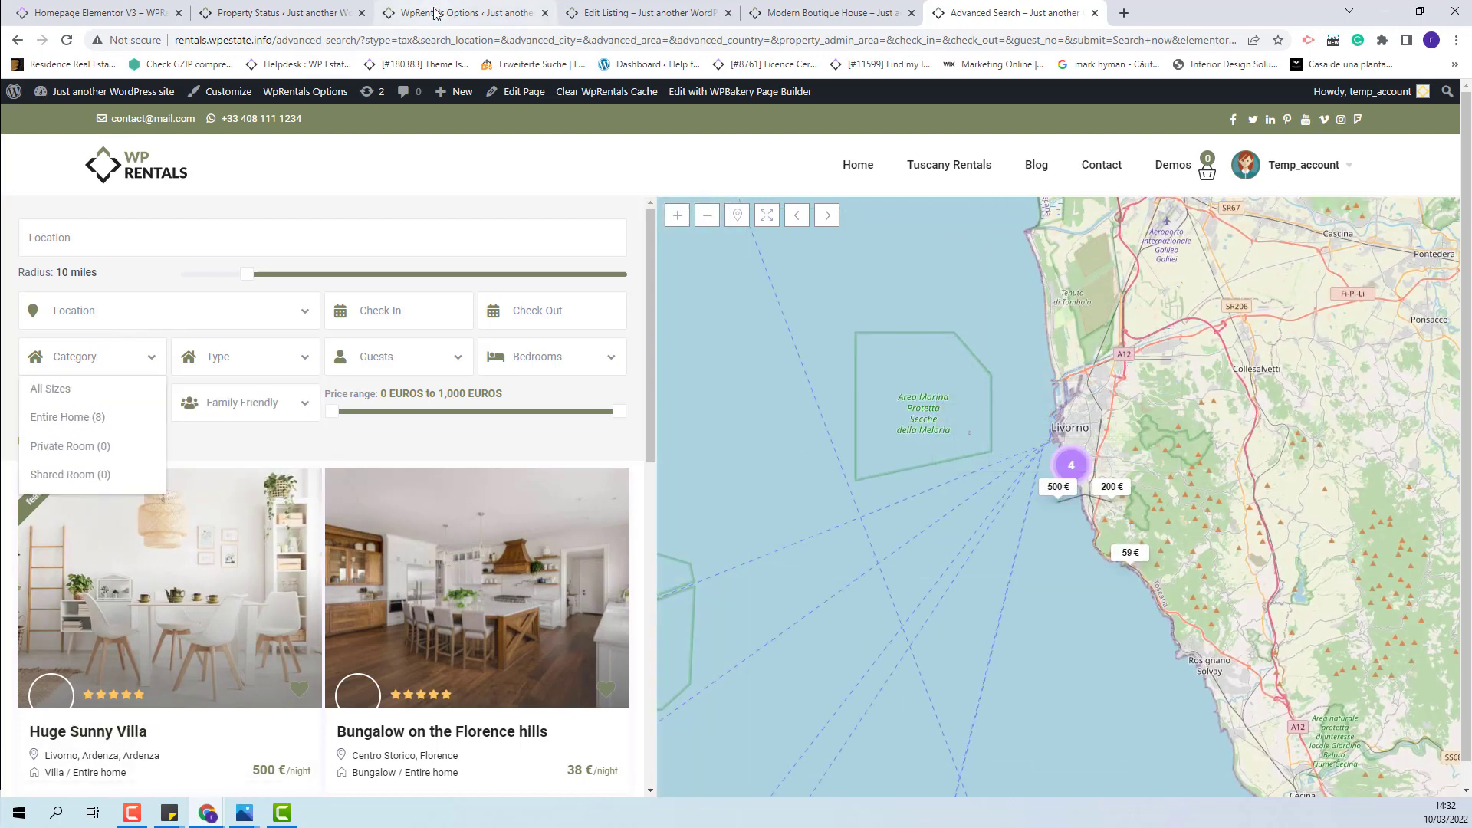
Step: Set "Show Cities and Areas with 0 listings in dropdowns?" to no in the WpRentals search options and save the changes
left_click(460, 13)
left_click(717, 672)
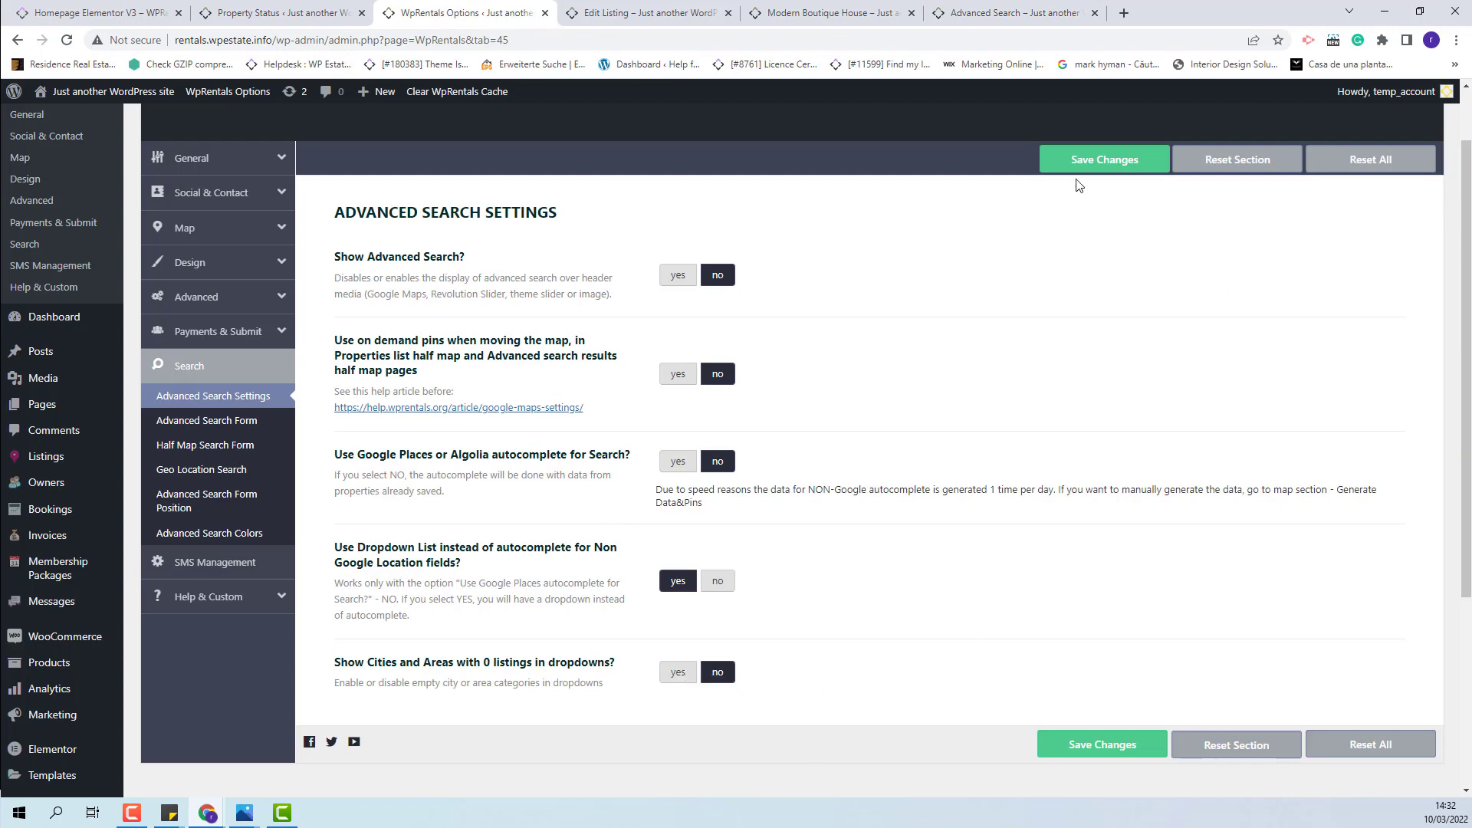
left_click(1082, 165)
Step: Recheck which terms the Type and Category dropdowns offer on the front-end Advanced Search page
left_click(1012, 12)
left_click(217, 357)
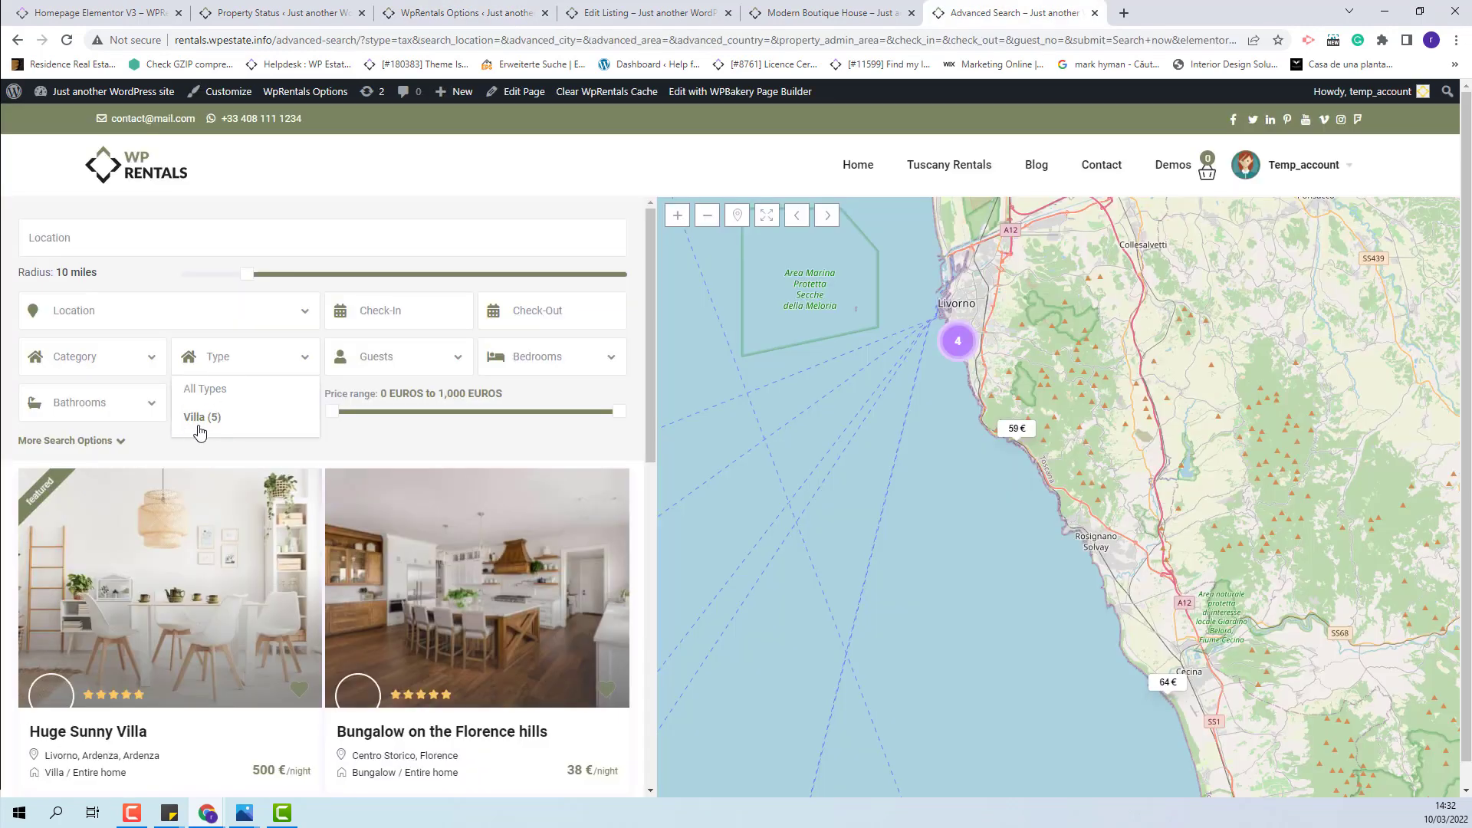
left_click(113, 361)
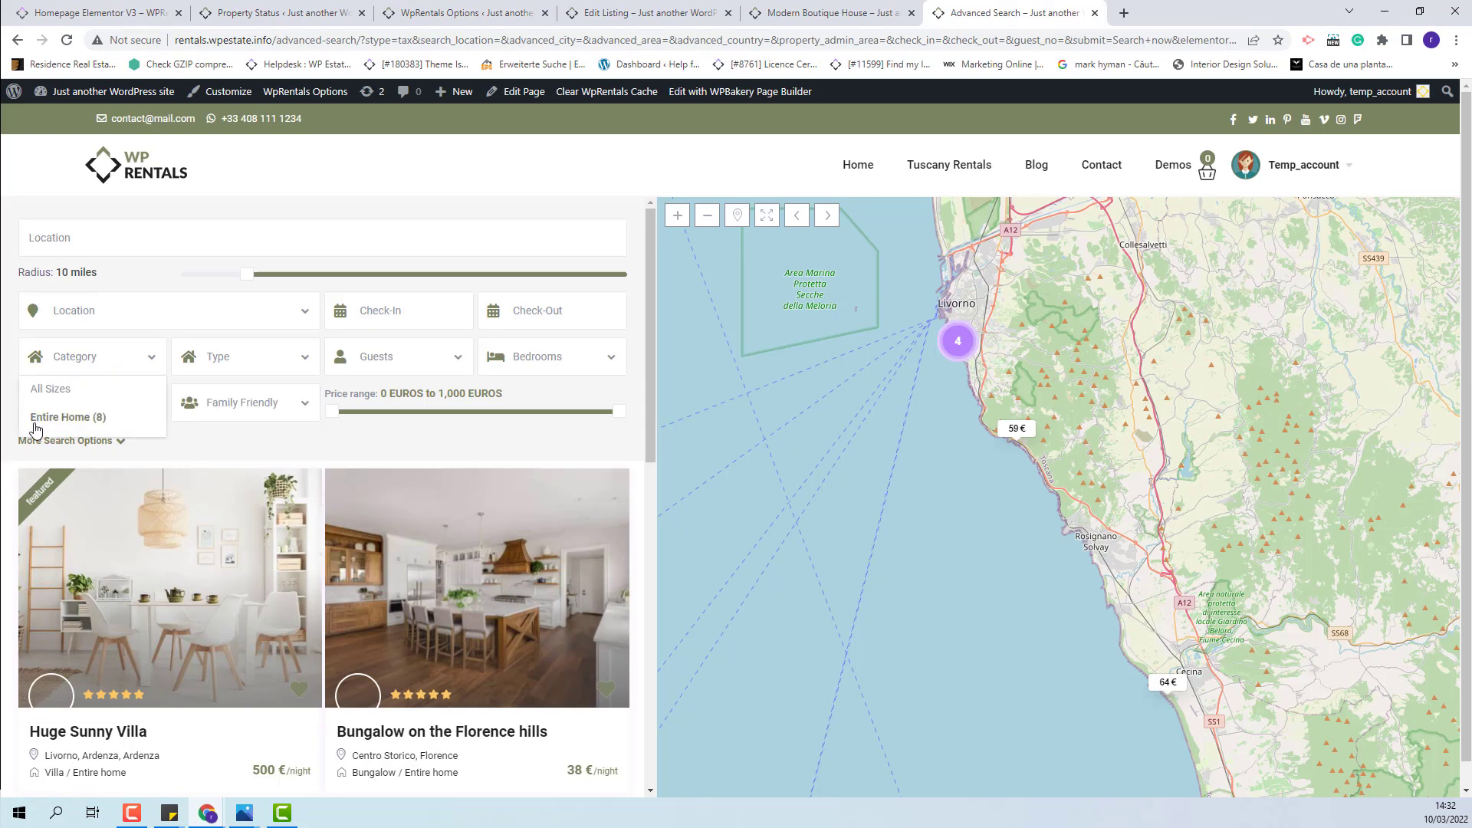